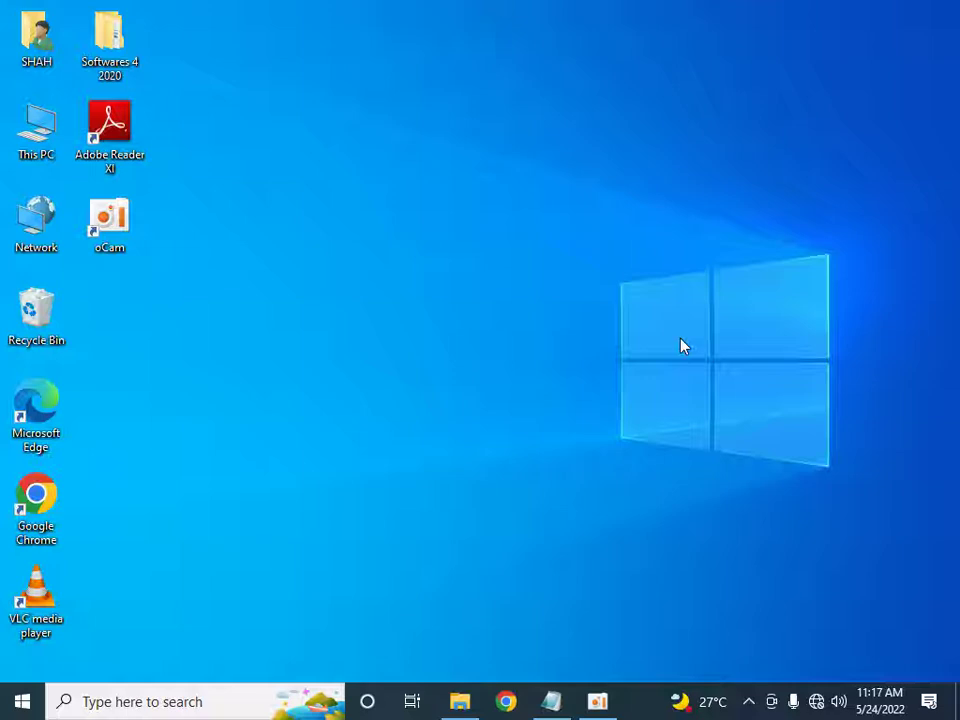
Switch to the prerequisites notes in Notepad and highlight the virtualization-supported server requirement in item i
left_click(551, 701)
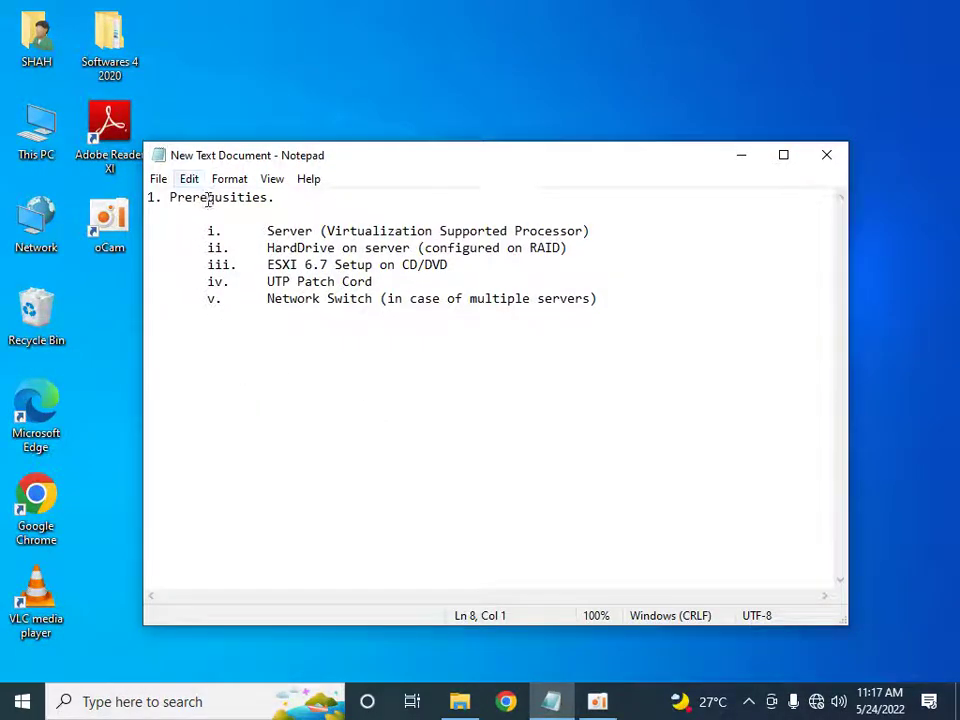
left_click_drag(258, 228, 596, 229)
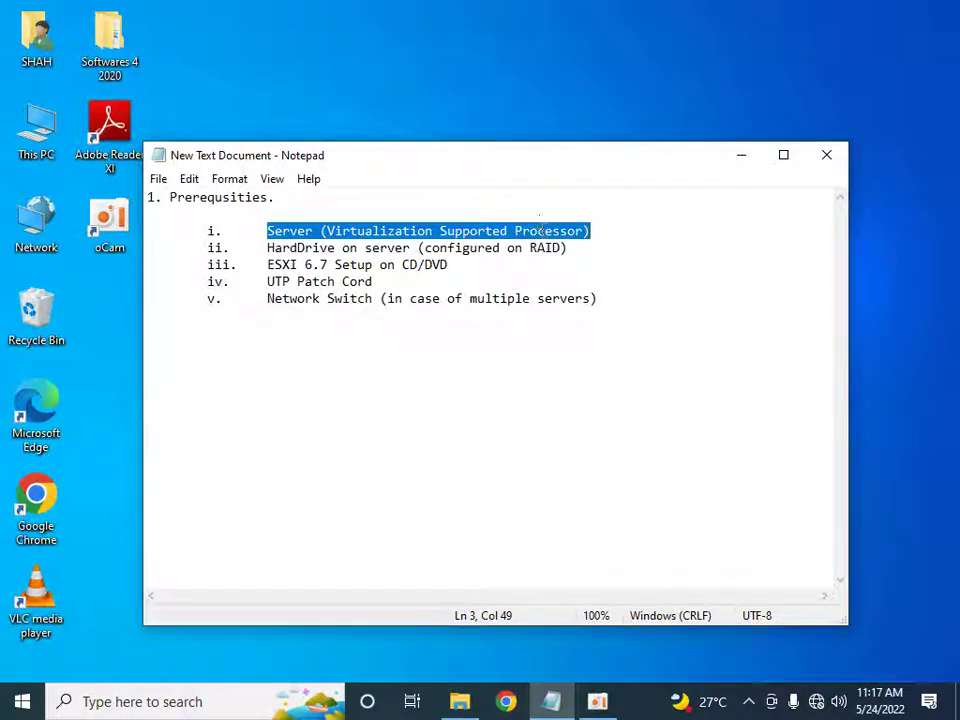
left_click(379, 248)
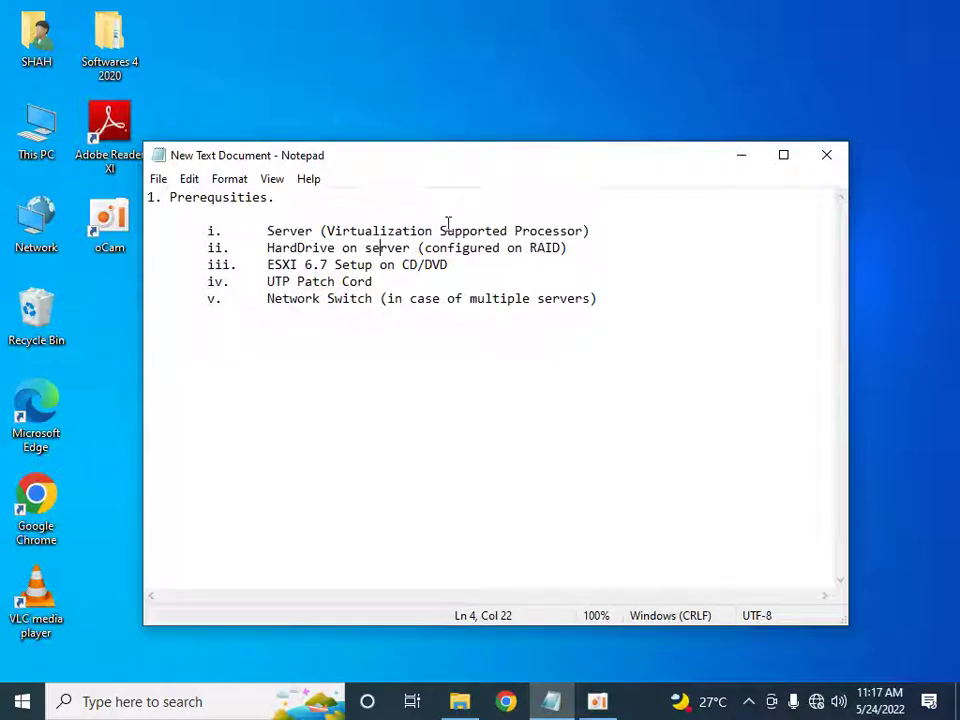
Change "HardDrive" to "SSD / Sas Drive" in item ii of the prerequisites list
left_click(269, 247)
type("SSD /")
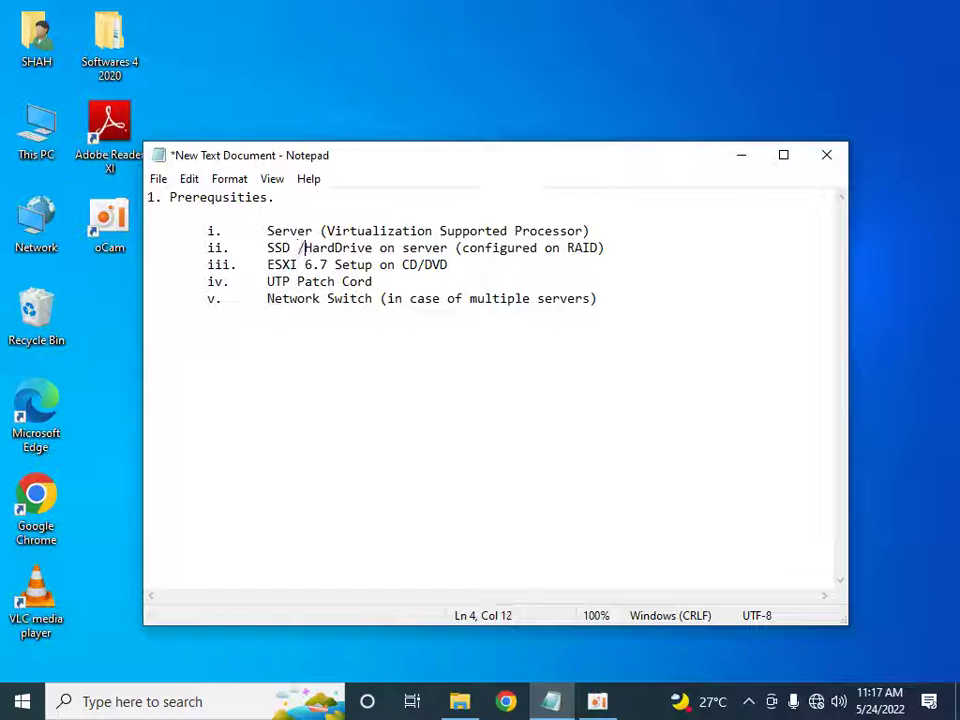
type(" S")
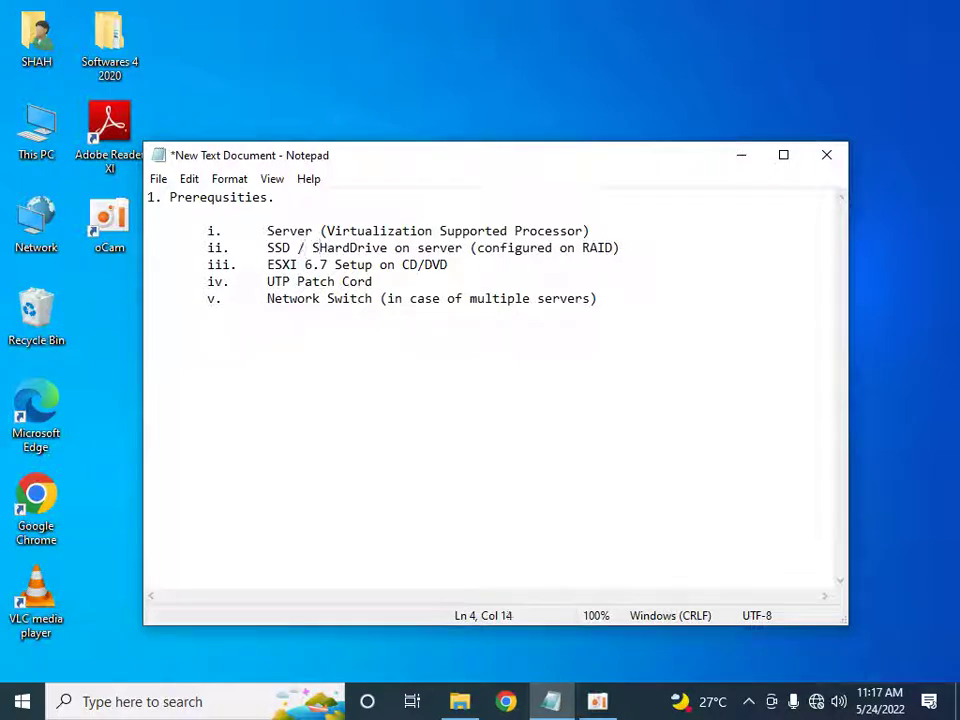
type("as")
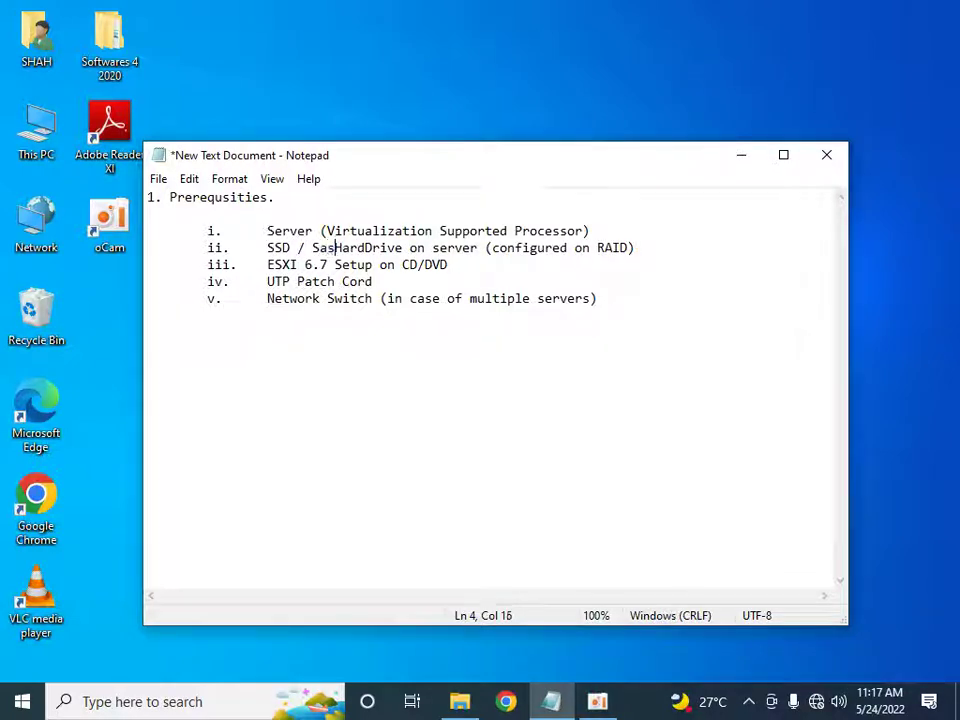
key("Delete")
key("Delete")
key("Delete")
key("Delete")
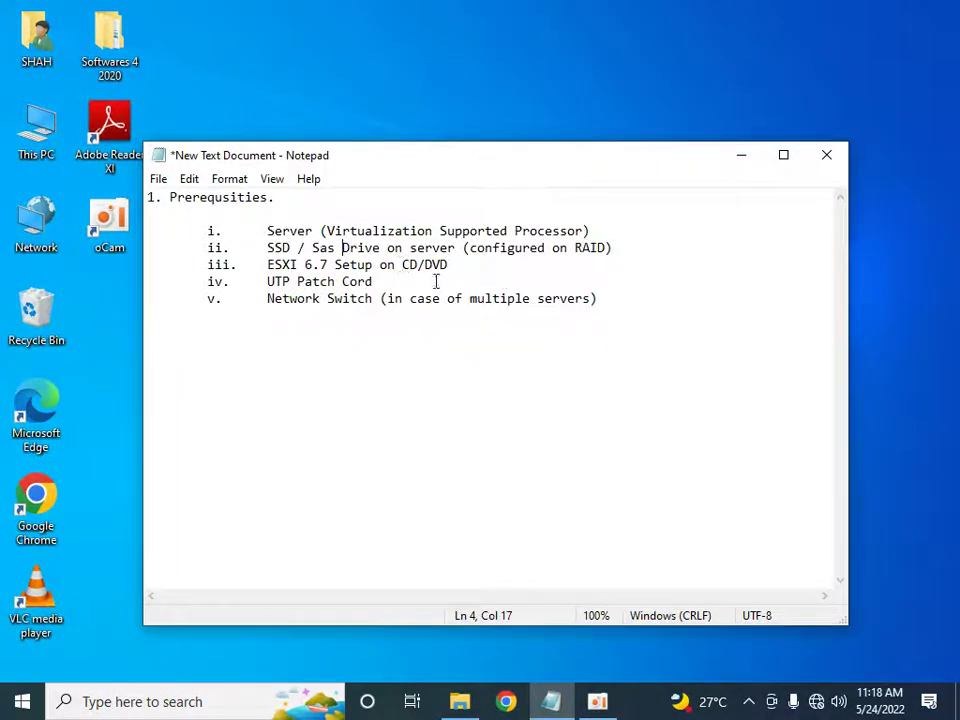
Review the ESXI setup media and UTP patch cord items in the prerequisites list
left_click_drag(401, 265, 457, 266)
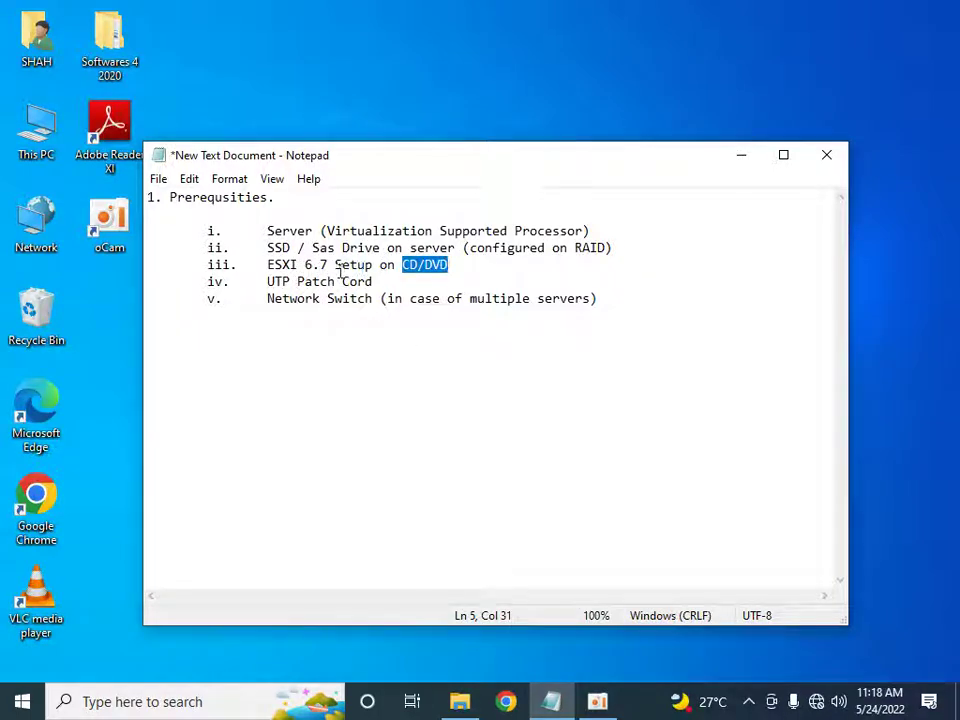
left_click(356, 332)
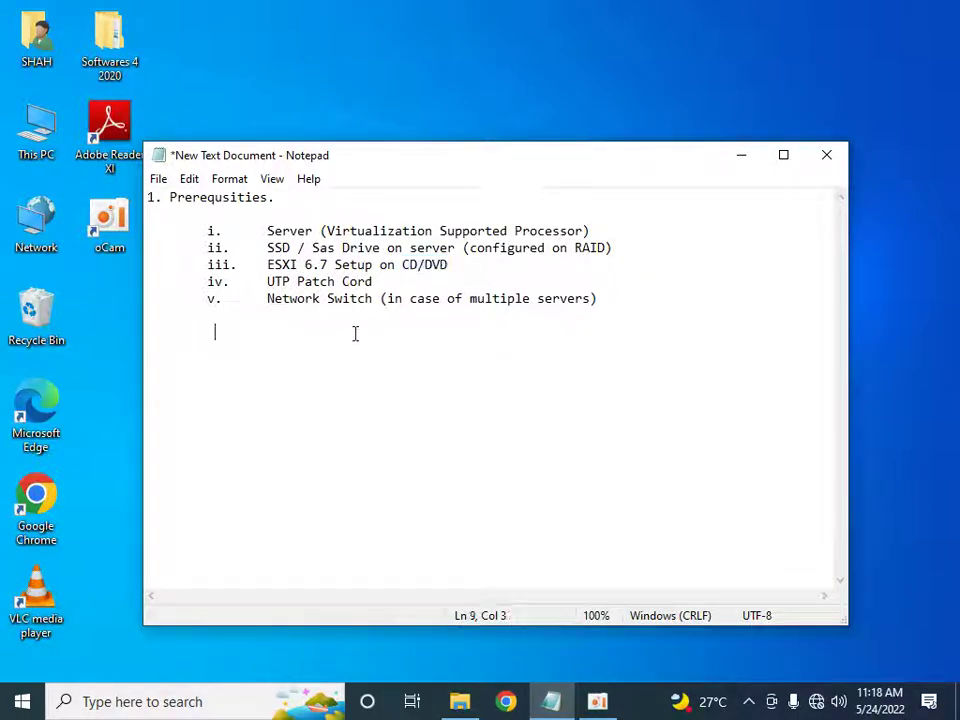
left_click(373, 282)
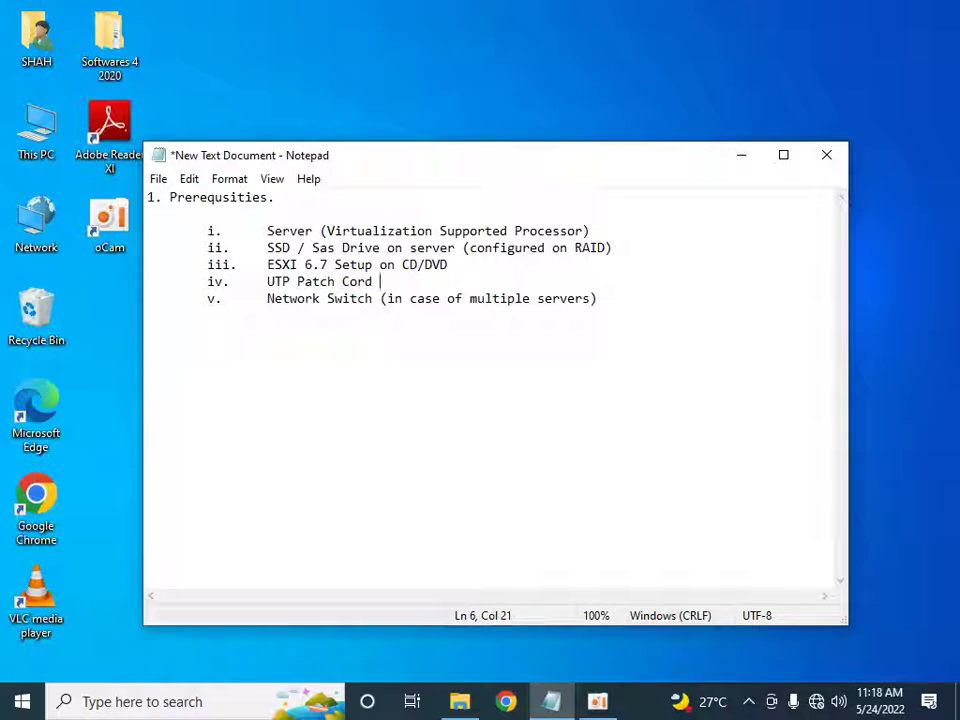
left_click(362, 357)
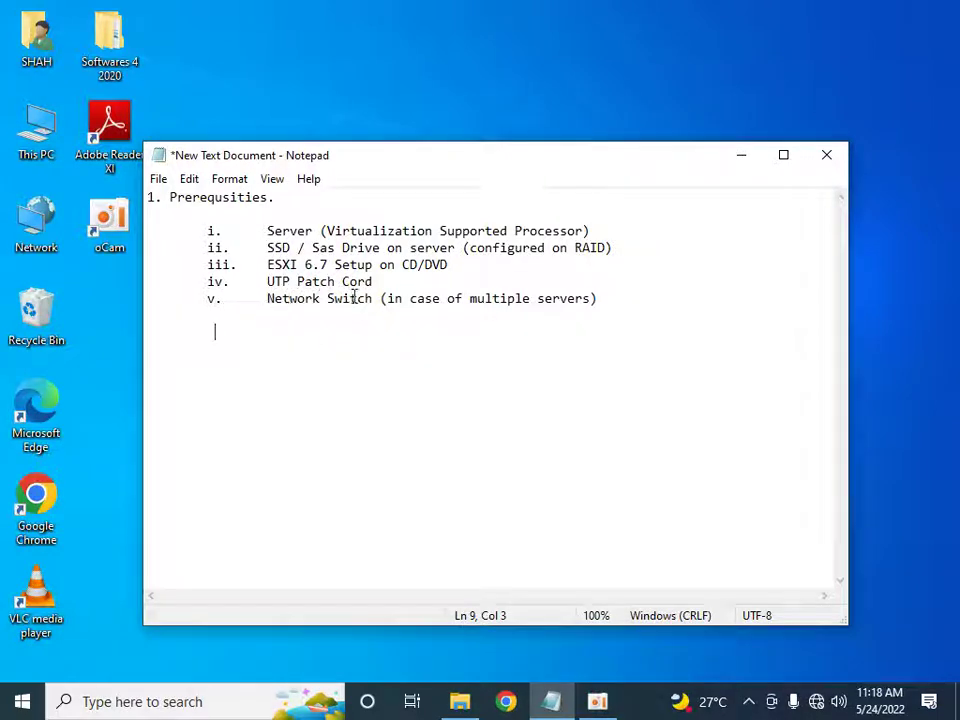
Add the "2. Steps." section with items i to vi, from server setup to root password, below the Network Switch prerequisite
left_click_drag(381, 299, 598, 299)
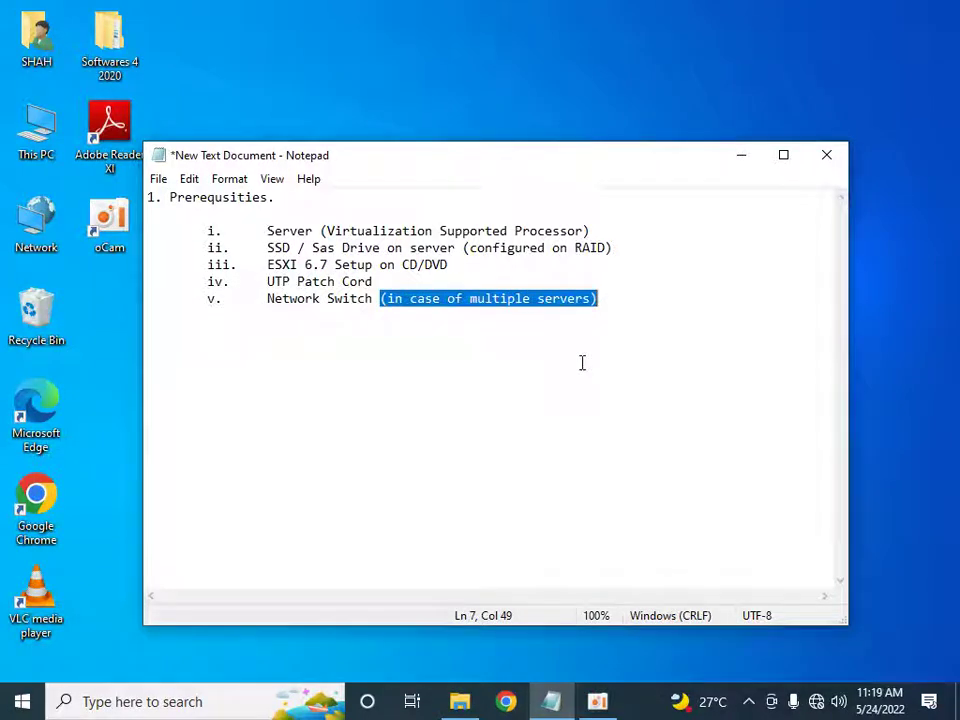
key("Right")
key("Right")
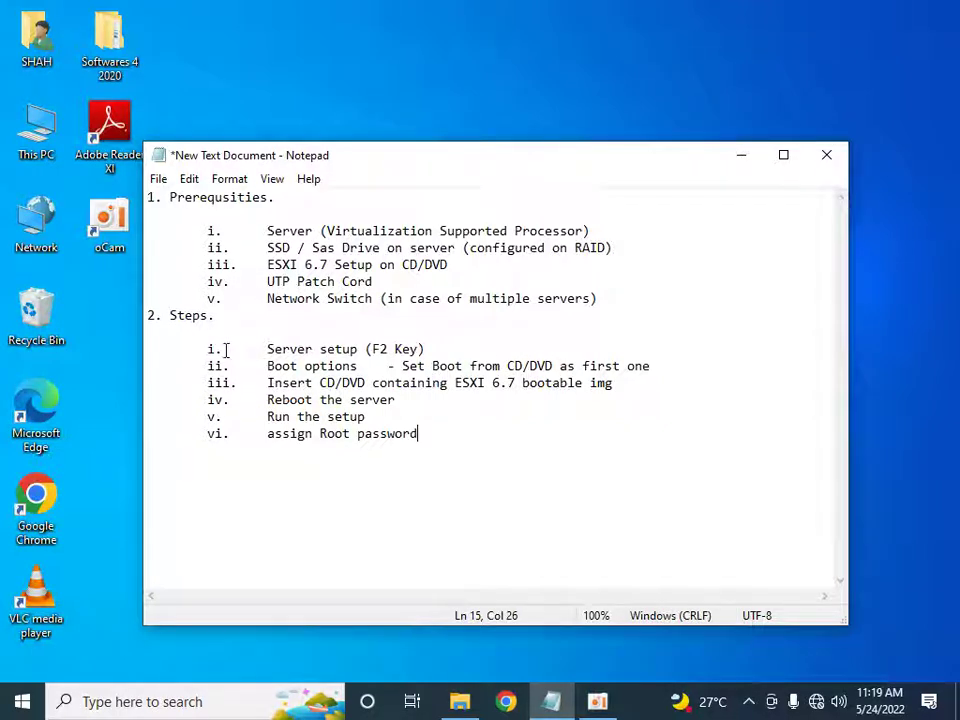
Review the server setup and boot order steps along with the ESXI 6.7 setup media prerequisite
left_click_drag(264, 348, 424, 348)
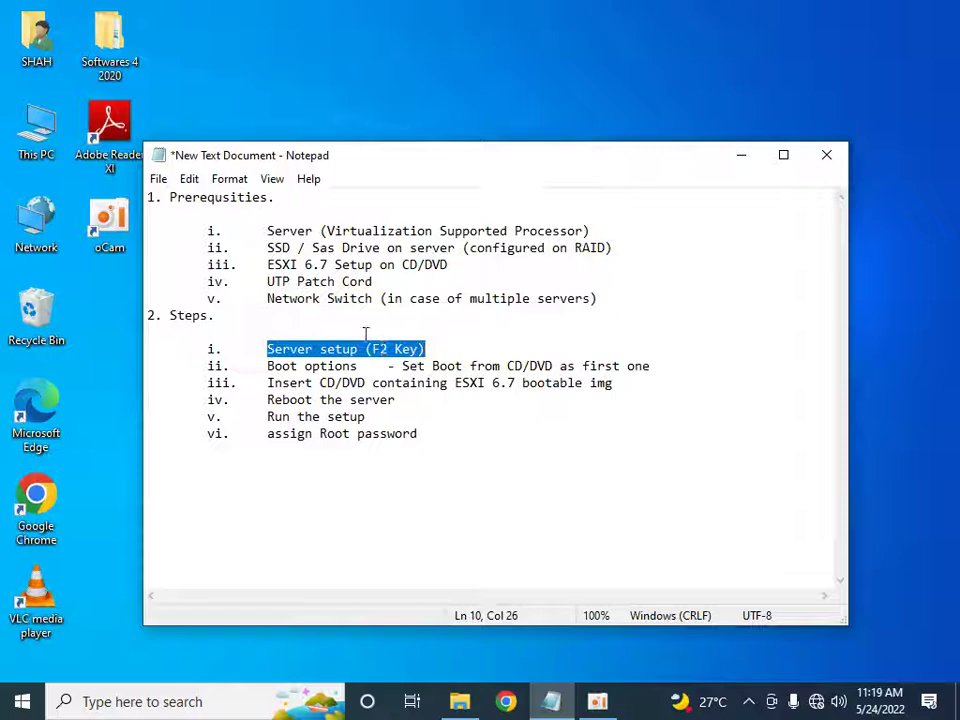
left_click(377, 348)
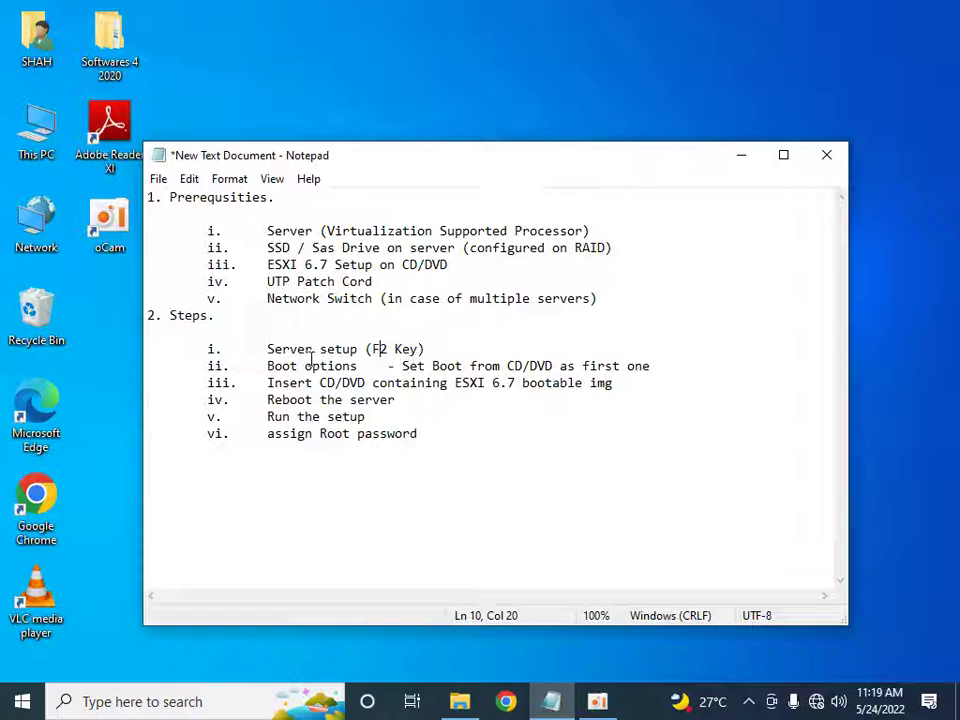
left_click_drag(401, 366, 650, 366)
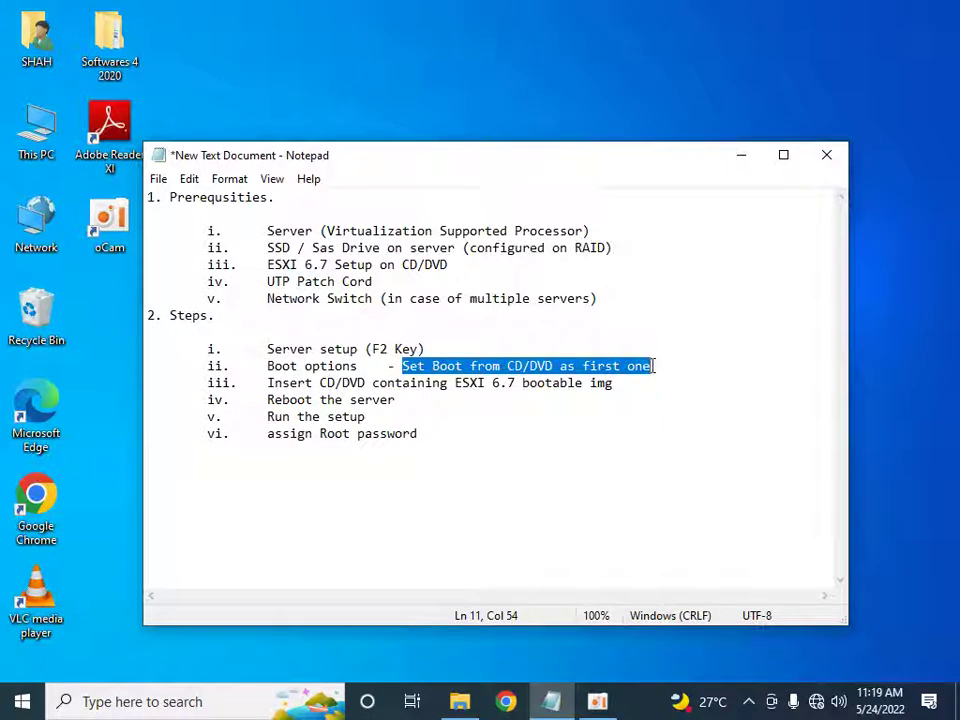
left_click(549, 459)
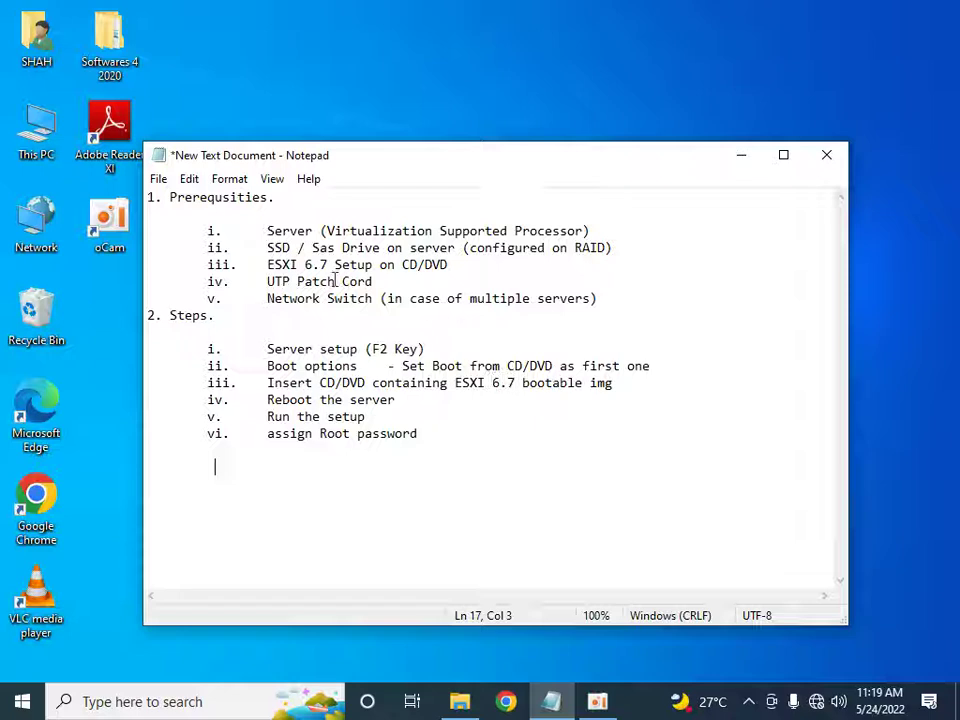
left_click_drag(267, 264, 448, 270)
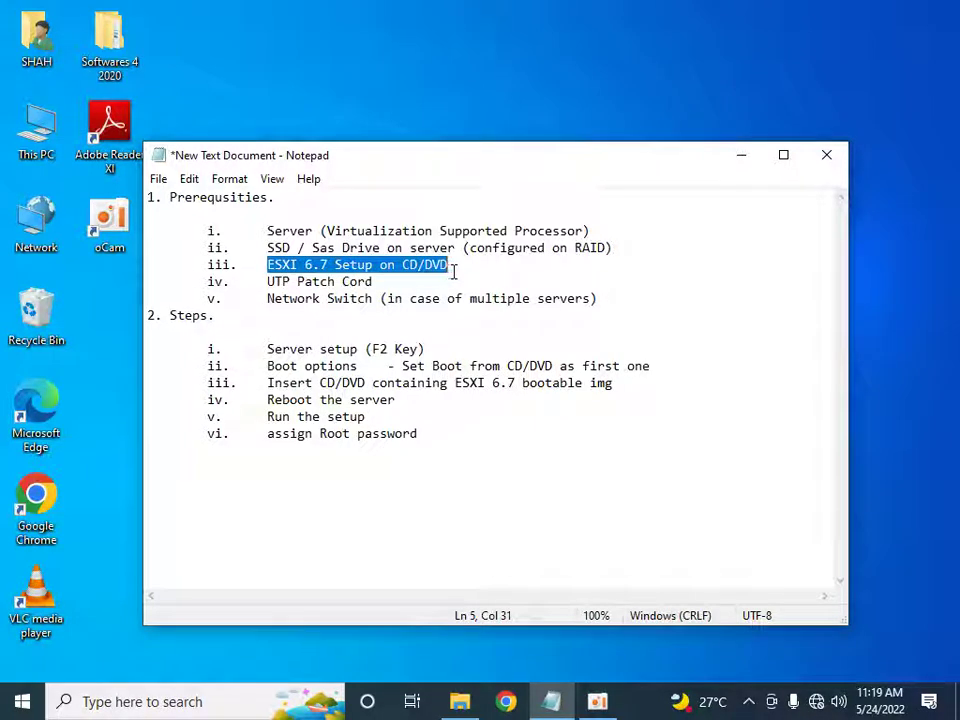
left_click(500, 414)
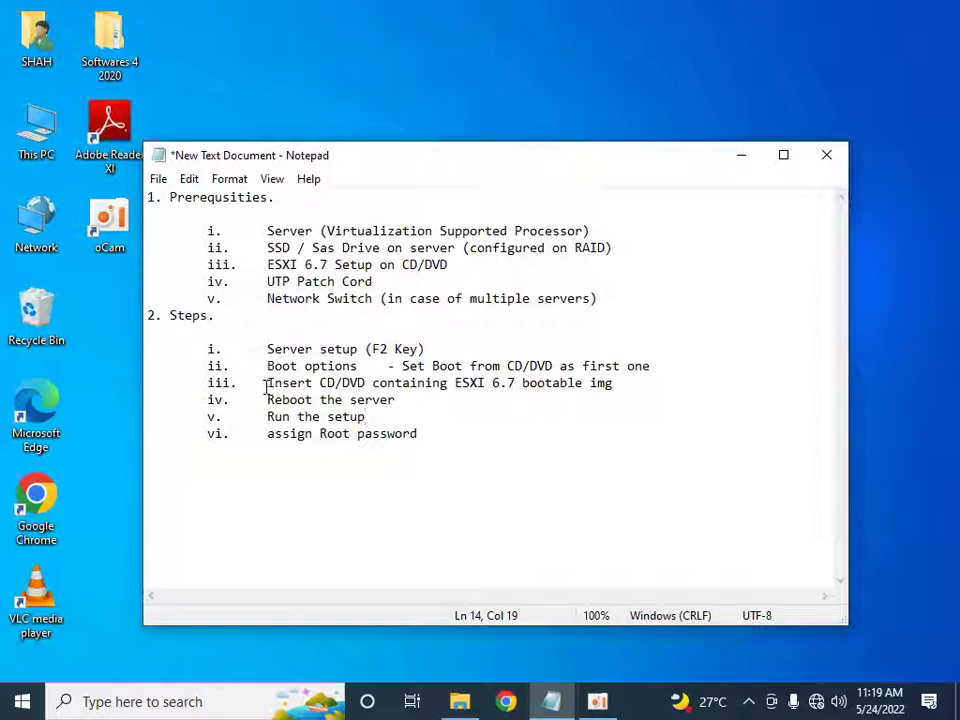
Append "into CD /Dvd drive" to step iii about inserting the bootable ESXI 6.7 disc
left_click(367, 382)
left_click(617, 382)
type("into CD /Dr")
key("BackSpace")
type("vd drive")
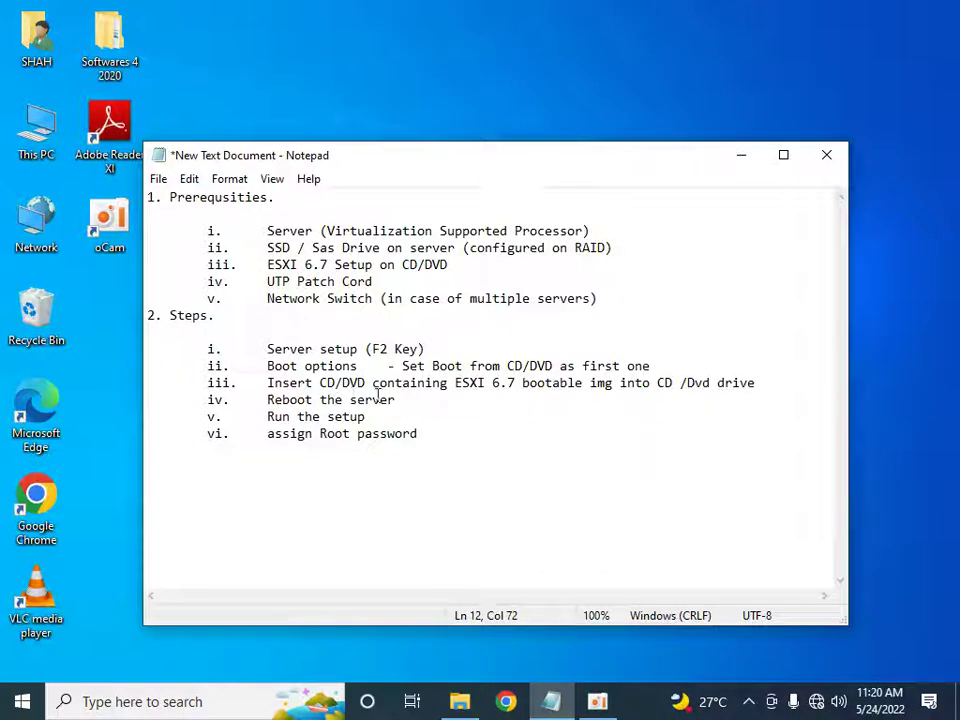
Recheck the boot options step for booting from CD/DVD against the reboot step
left_click_drag(267, 366, 654, 358)
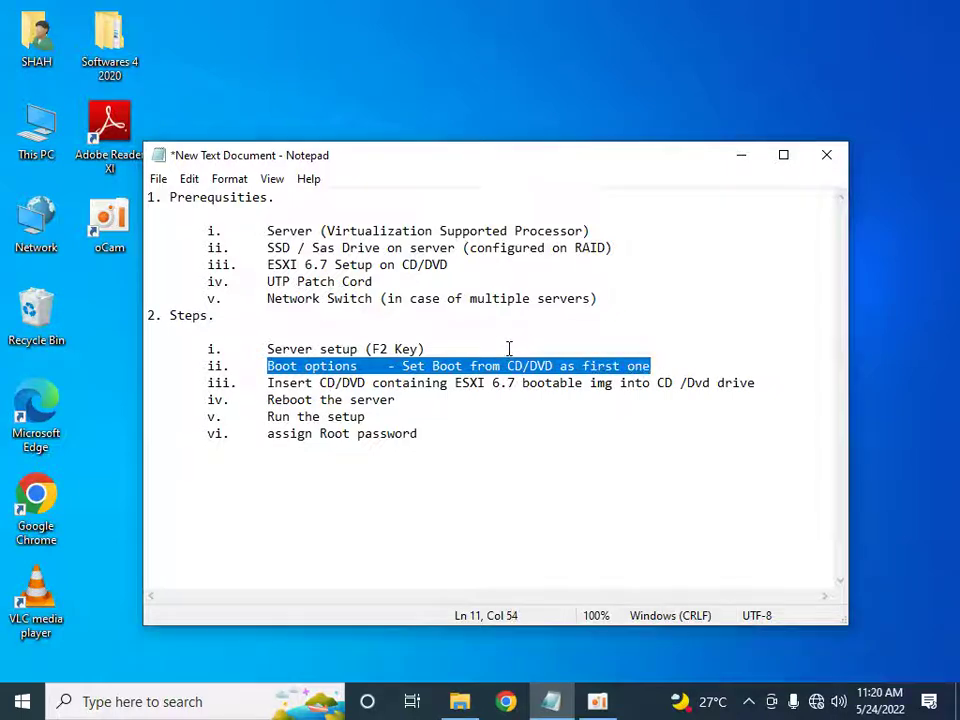
left_click(268, 400)
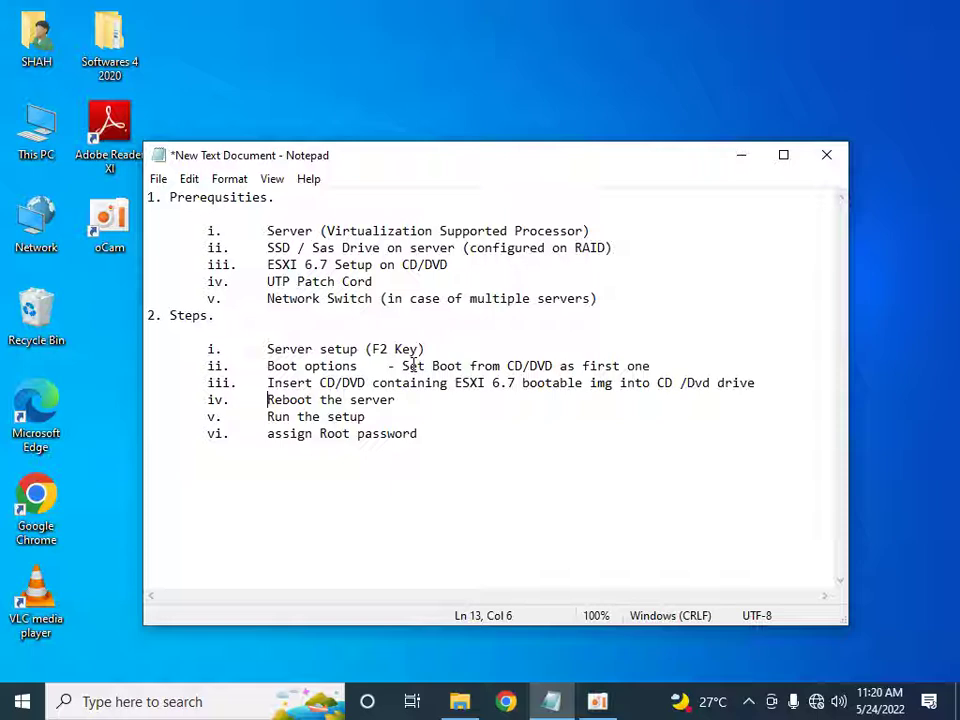
left_click_drag(401, 366, 553, 368)
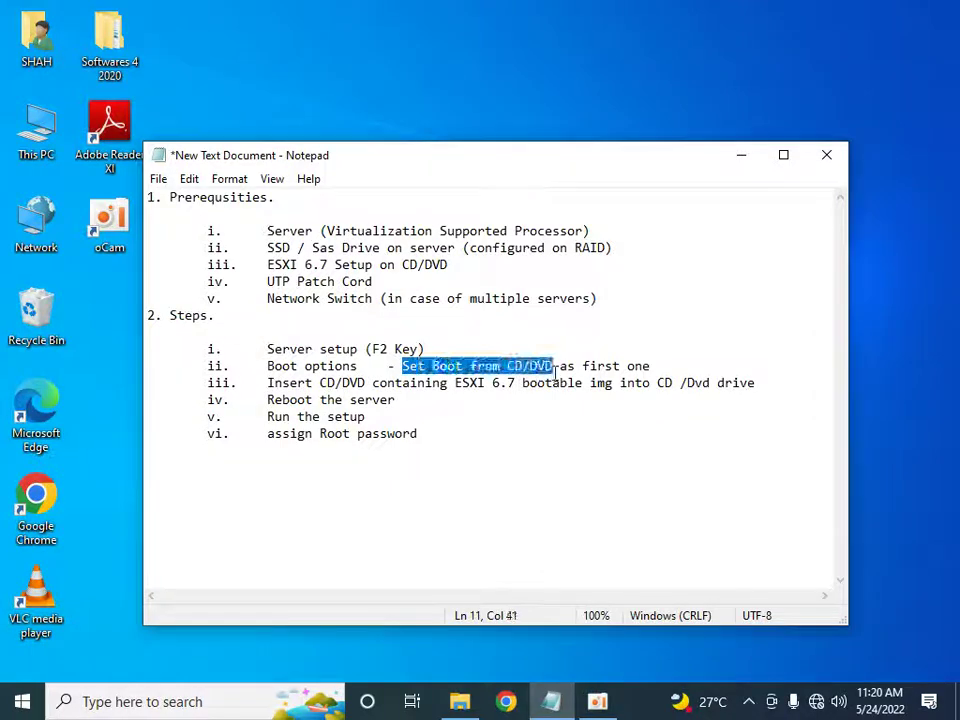
left_click(449, 463)
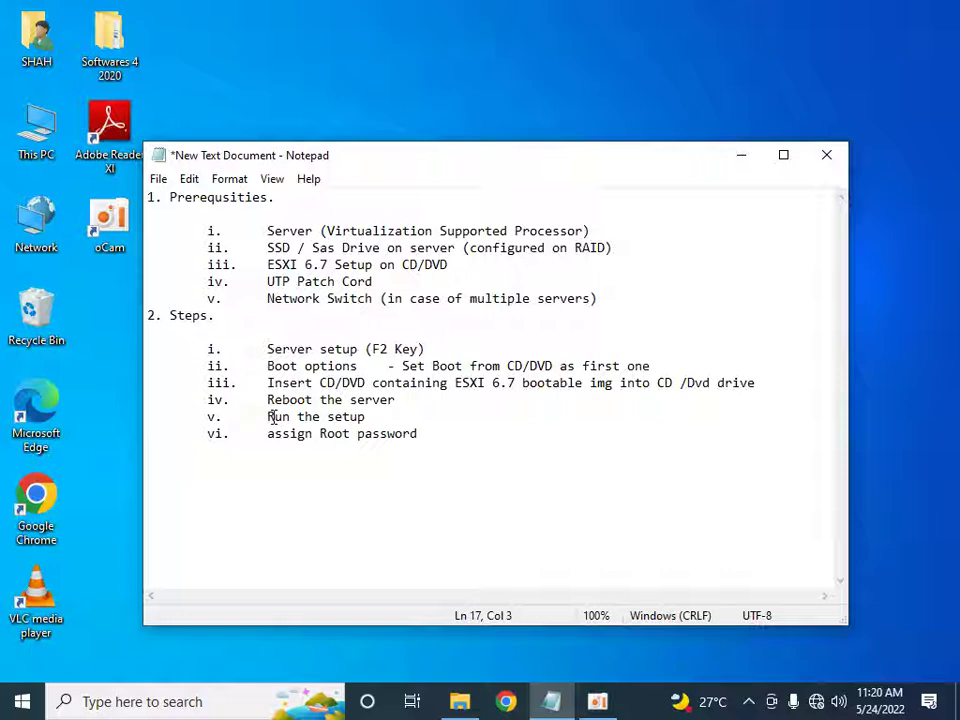
Extend step v to read "Run the setup of ESXI 6.7"
left_click(403, 417)
type("o")
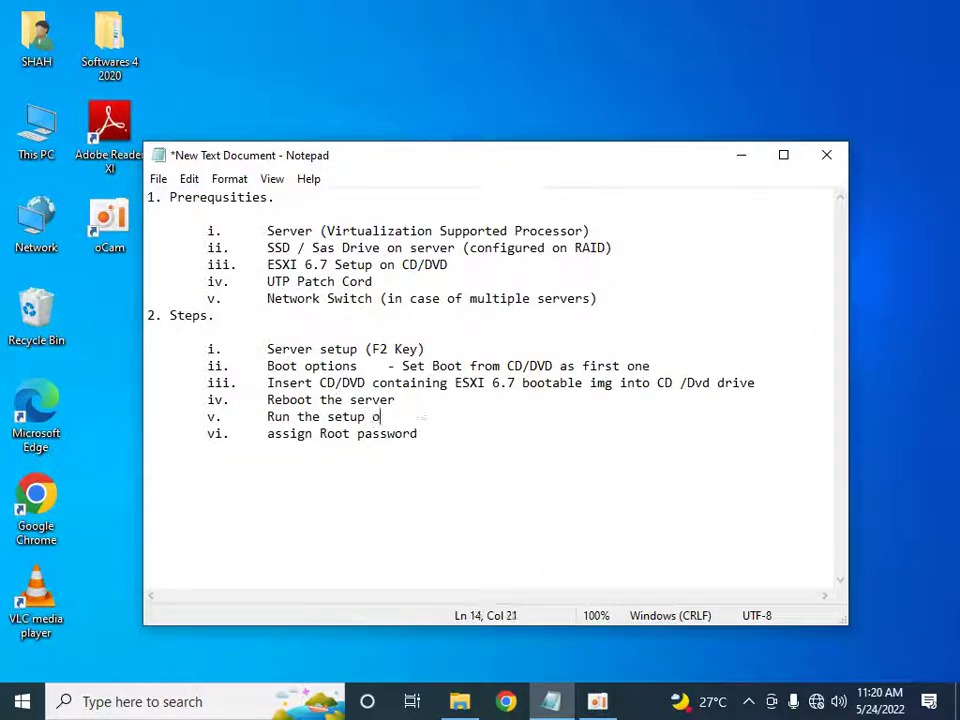
type("f ESXI")
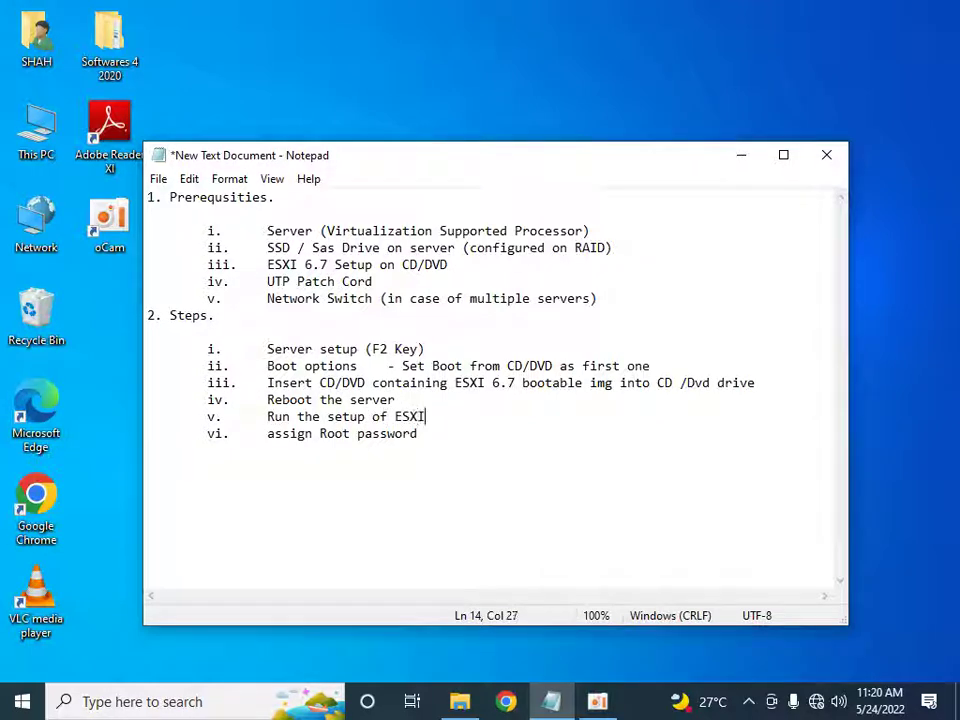
type(" 6.7")
Append "- remember this password" to step vi about assigning the root password
key("Down")
type("- remeb")
type("er")
key("BackSpace")
key("BackSpace")
key("BackSpace")
key("BackSpace")
type("mber ")
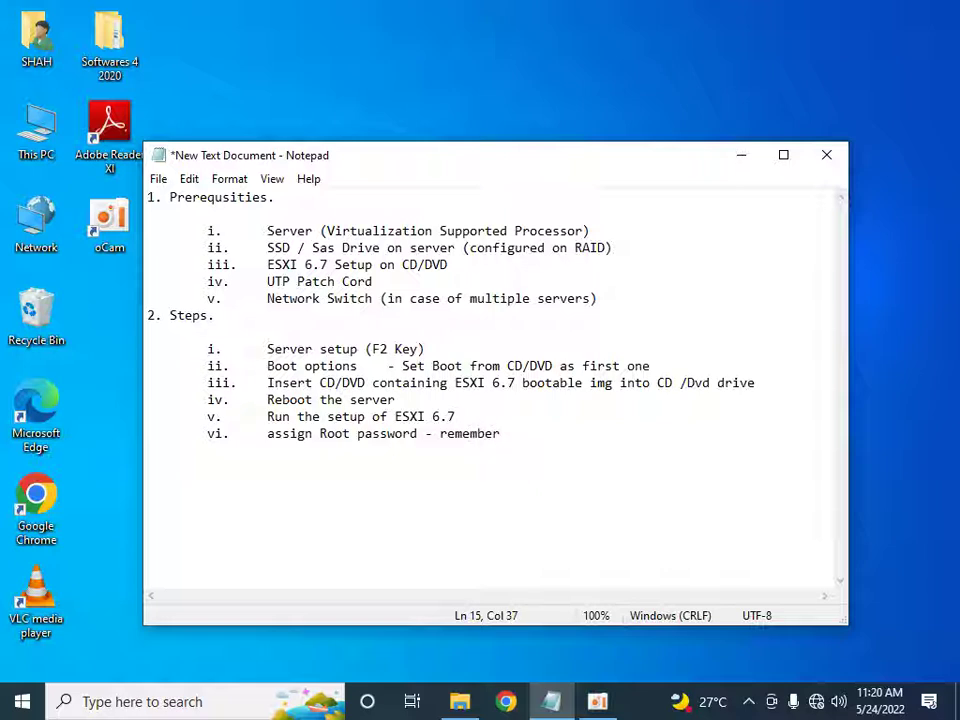
type("this password")
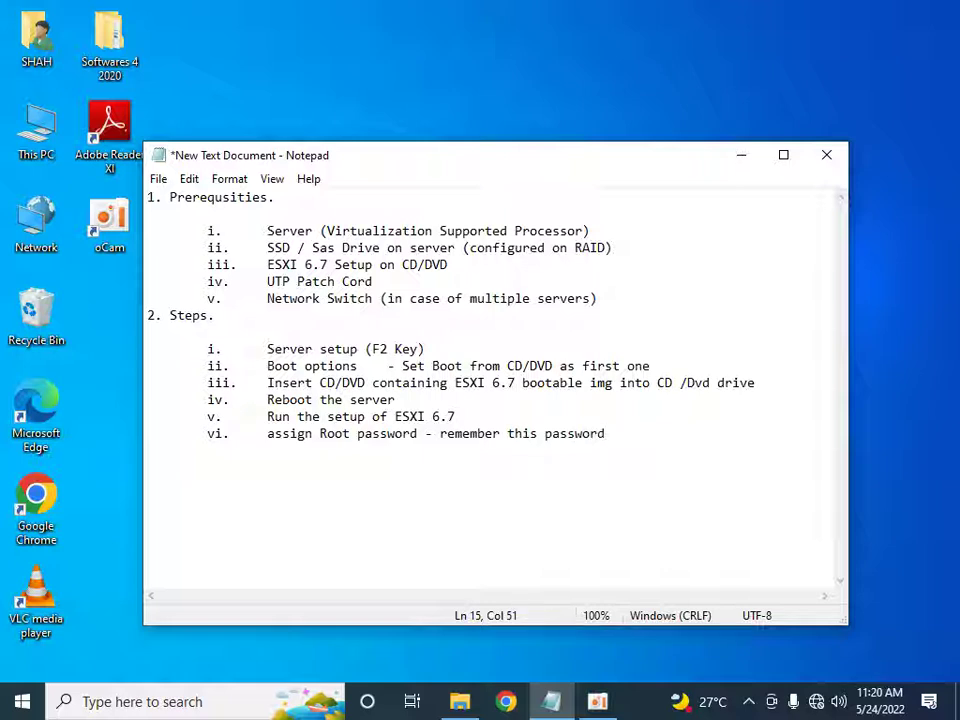
Add an indented step vii reading "rebbot the server" below the root password step
key("Return")
key("Tab")
type("vii.")
key("Tab")
type("rebbot the server")
Add an indented step viii reading "ESXI 6.7 interface (black and yellow screen)"
key("Return")
key("Tab")
type("viii")
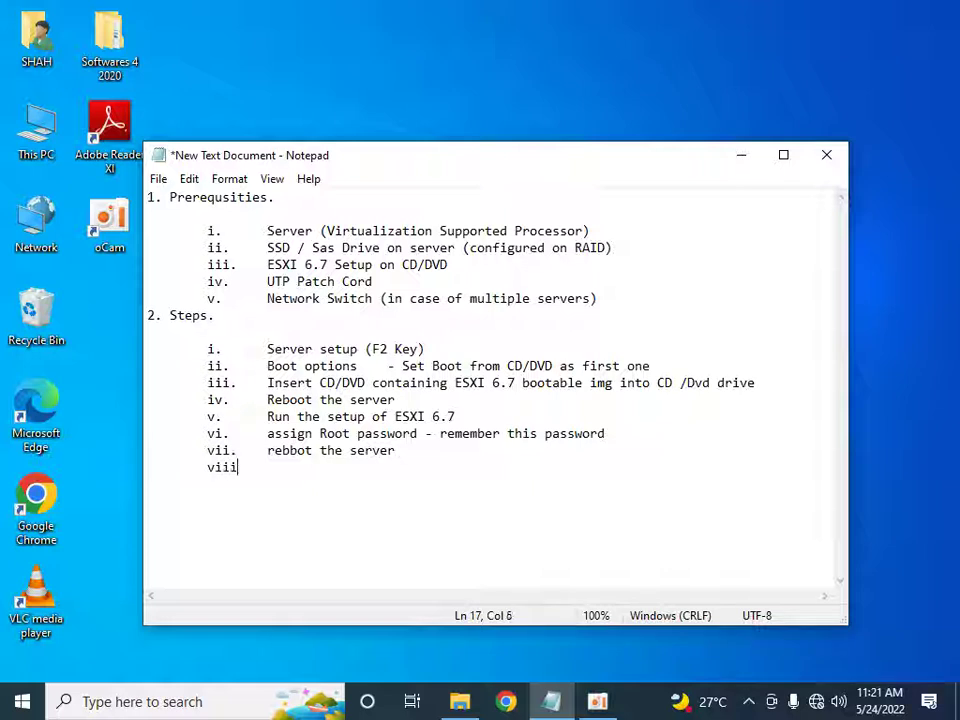
type(".")
key("Tab")
type("ESXI 6.7 interface ")
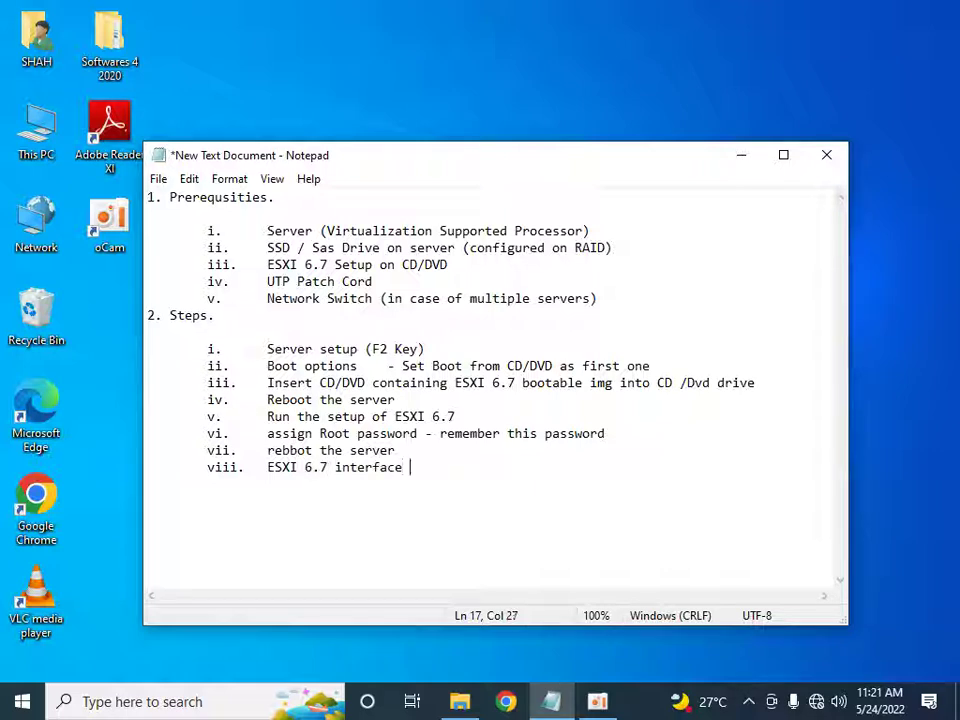
type("(black anf")
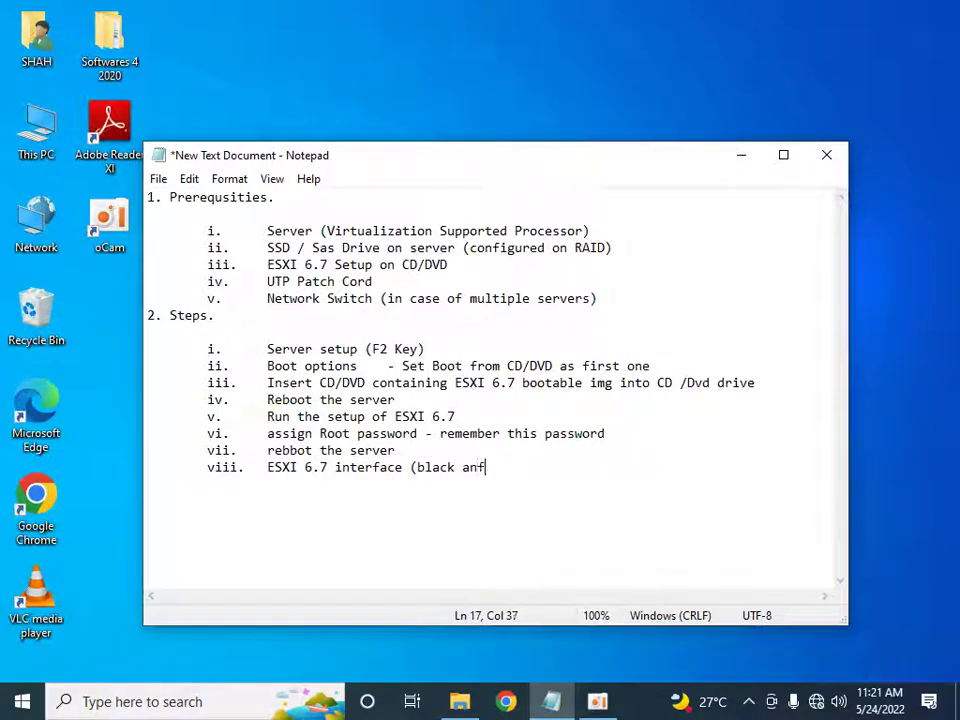
key("BackSpace")
type("d yello")
type("w screen")
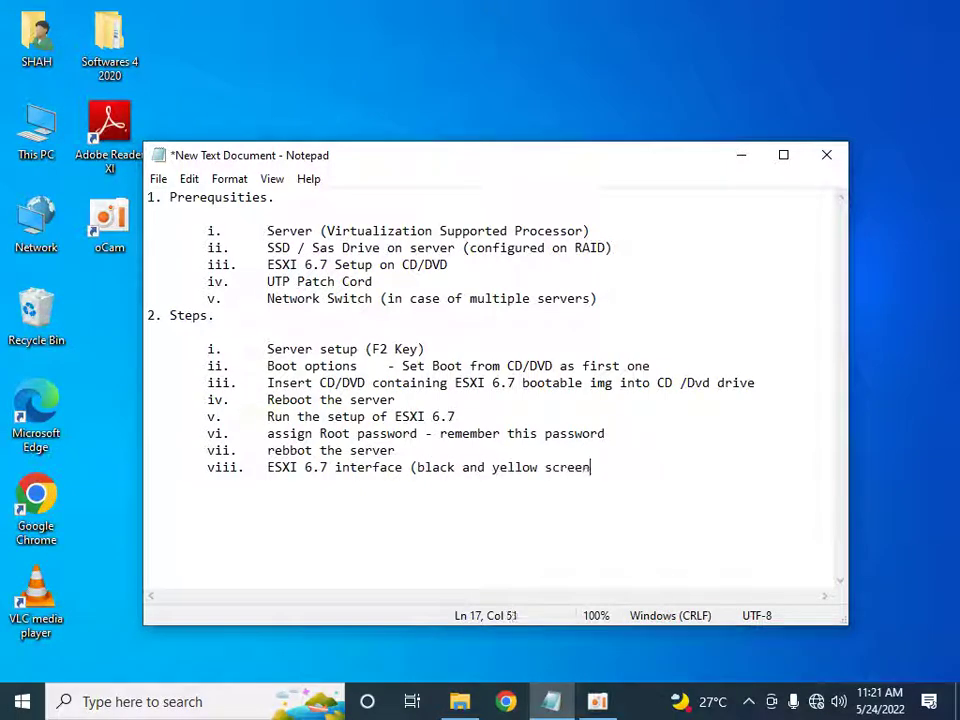
type("_")
key("BackSpace")
type(")")
Add an indented step ix reading "Network settings - IPV4 settings" at the end of the list
key("Return")
key("Tab")
type("ix. Network s")
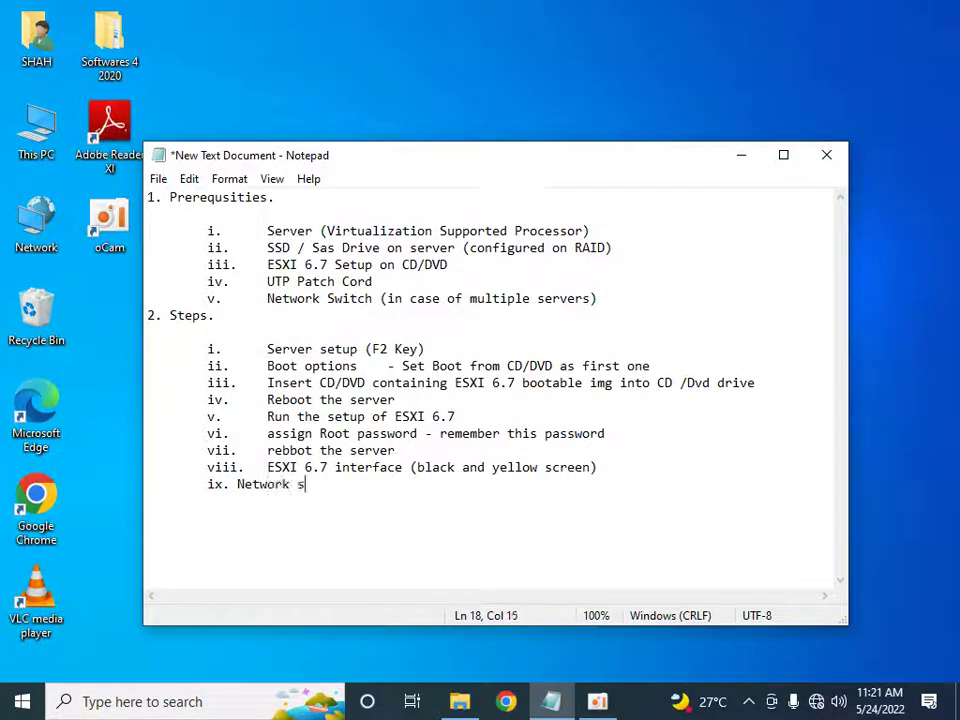
type("ettings ")
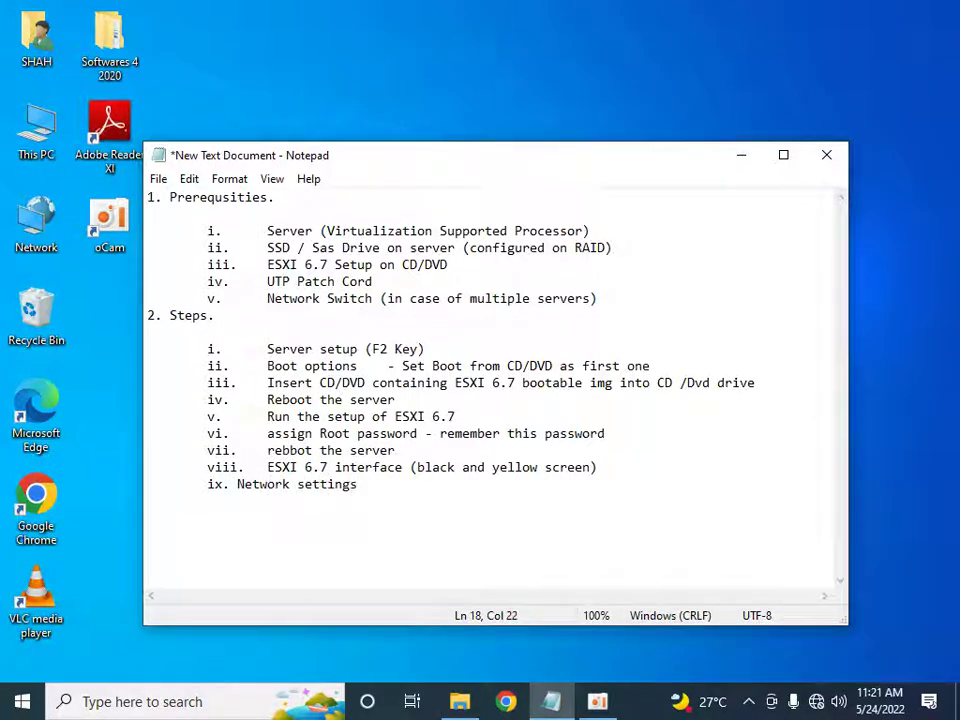
type("- IPV4 settings")
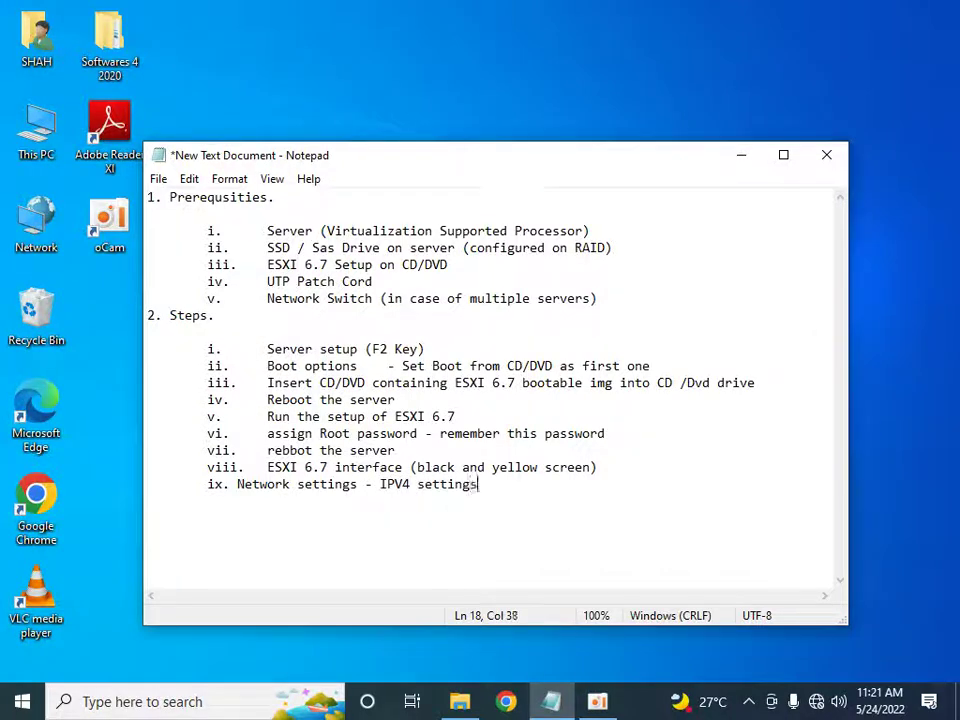
Append "(Static IP) 10.20.30.1" to step ix and add an indented step x reading "Save the settings"
type(" (Static I")
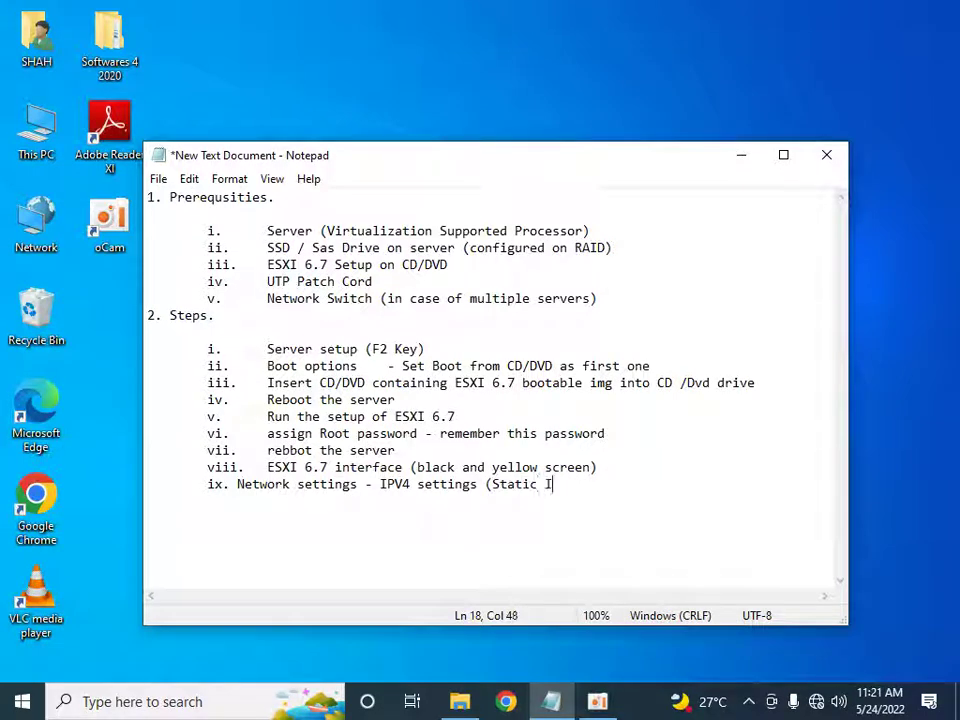
type("P) 10.20.30.1")
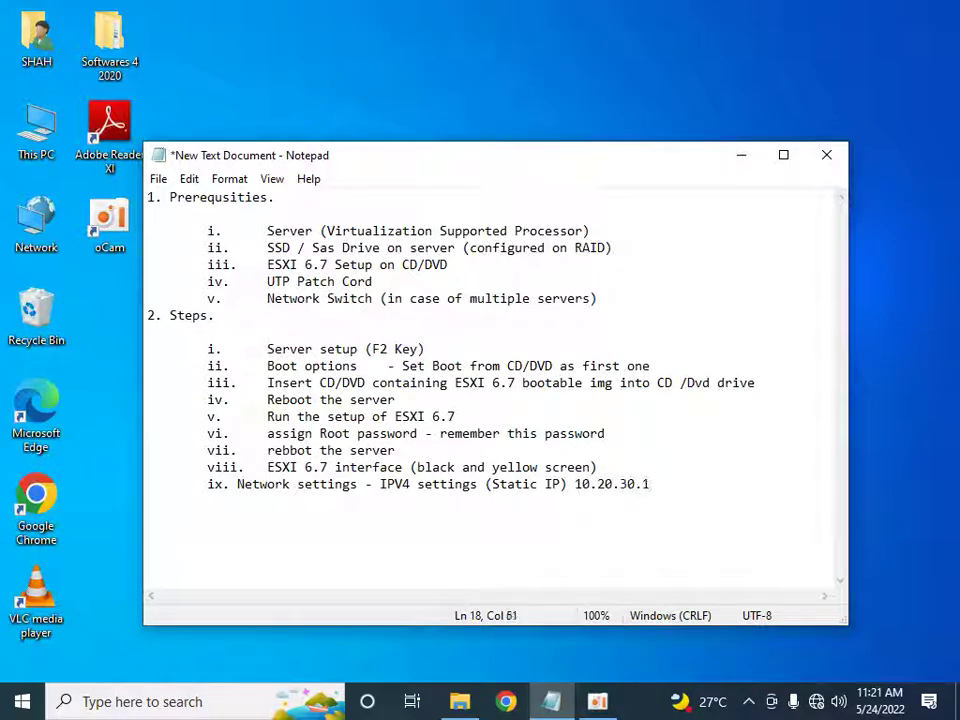
key("Return")
key("Tab")
type("x.\tSave the settings")
Append the subnet mask and gateway "- 255.255.255.0 - 10.20.30.1" to the end of step ix
left_click(401, 486)
key("End")
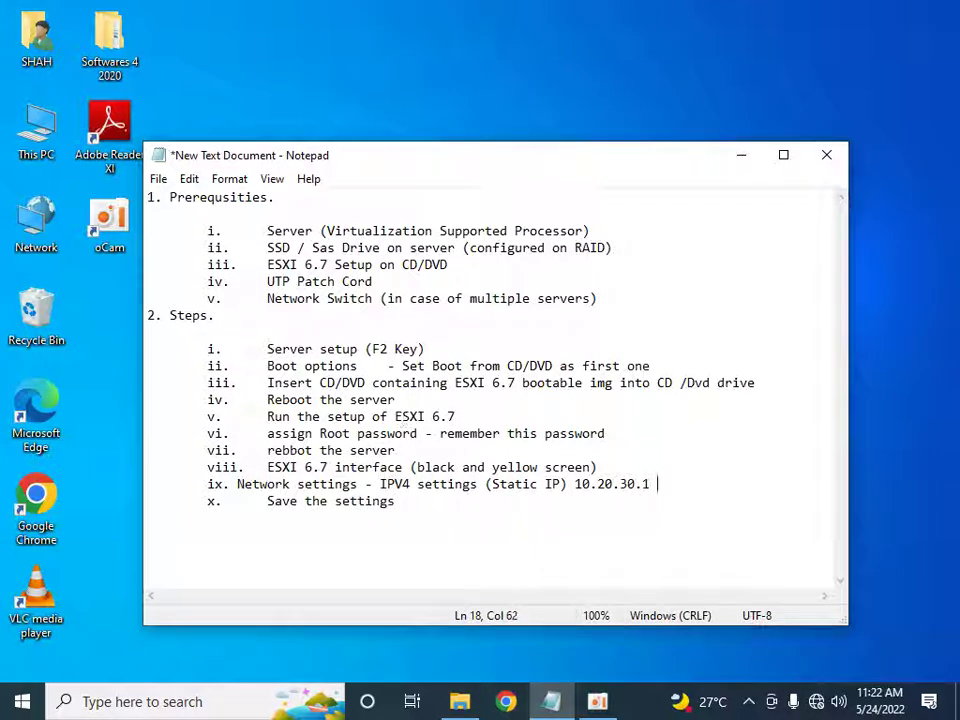
type("- 255.5")
key("BackSpace")
type("255.255.")
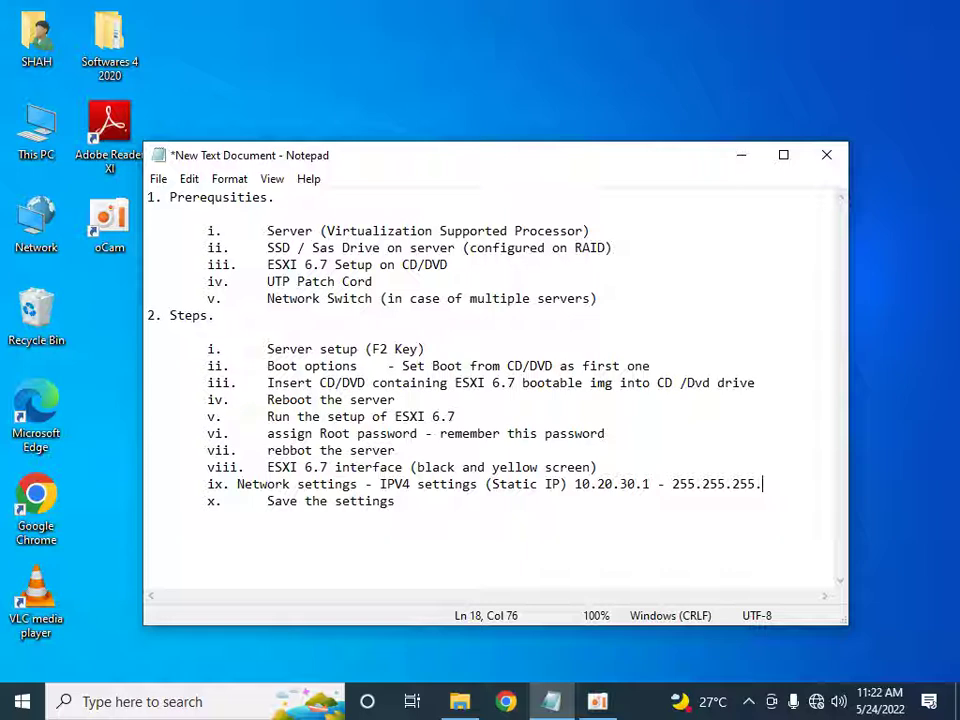
type("0 - 10.20.30.1")
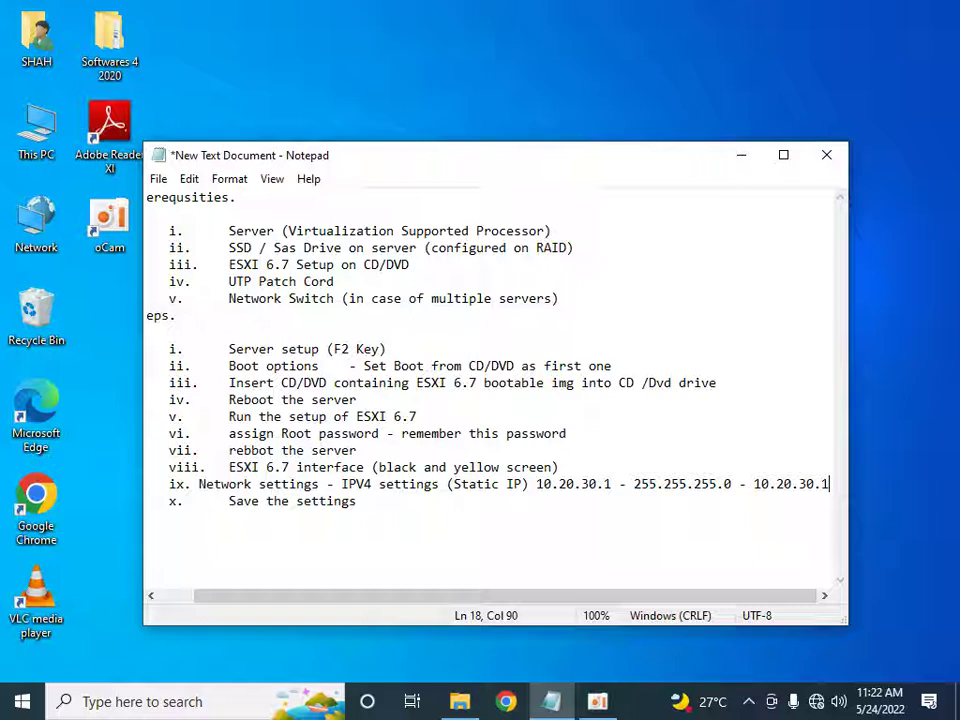
Highlight the gateway address at the end of step ix
key("shift+Left")
key("shift+Left")
key("shift+Left")
key("shift+Left")
key("shift+Left")
key("shift+Left")
key("shift+Left")
key("shift+Left")
key("shift+Left")
key("shift+Left")
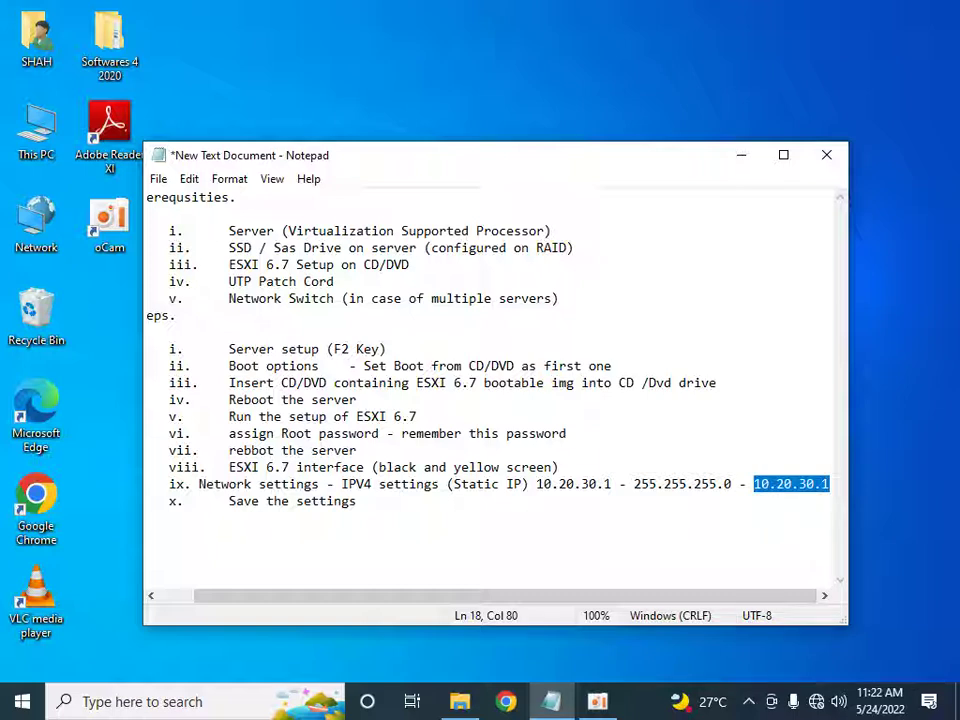
Add a blank line after step x and save the document
key("Down")
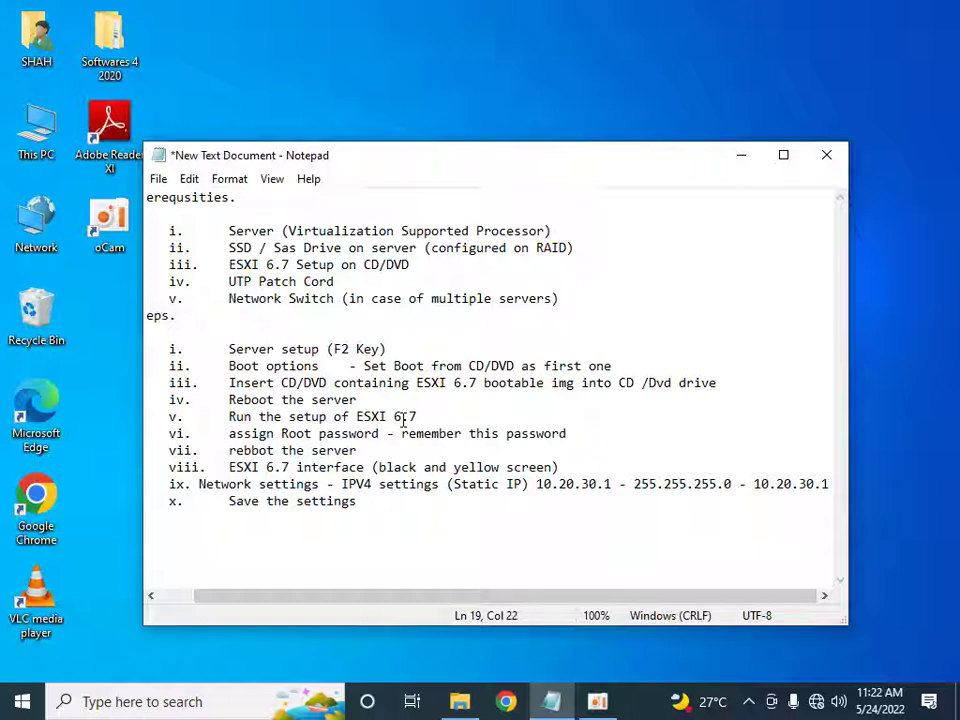
key("Return")
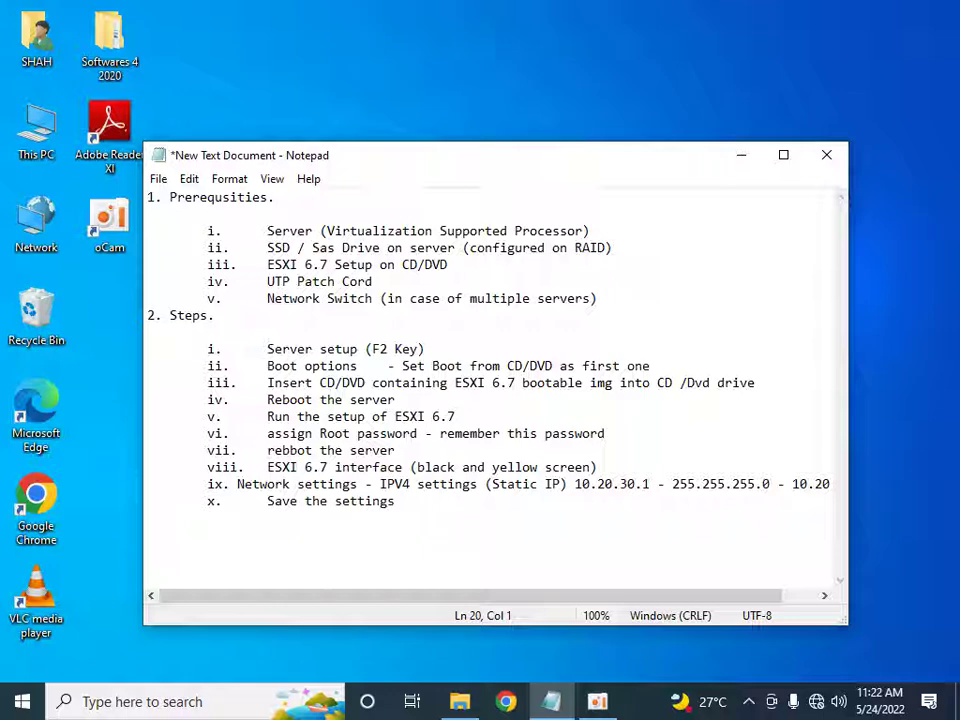
key("ctrl+s")
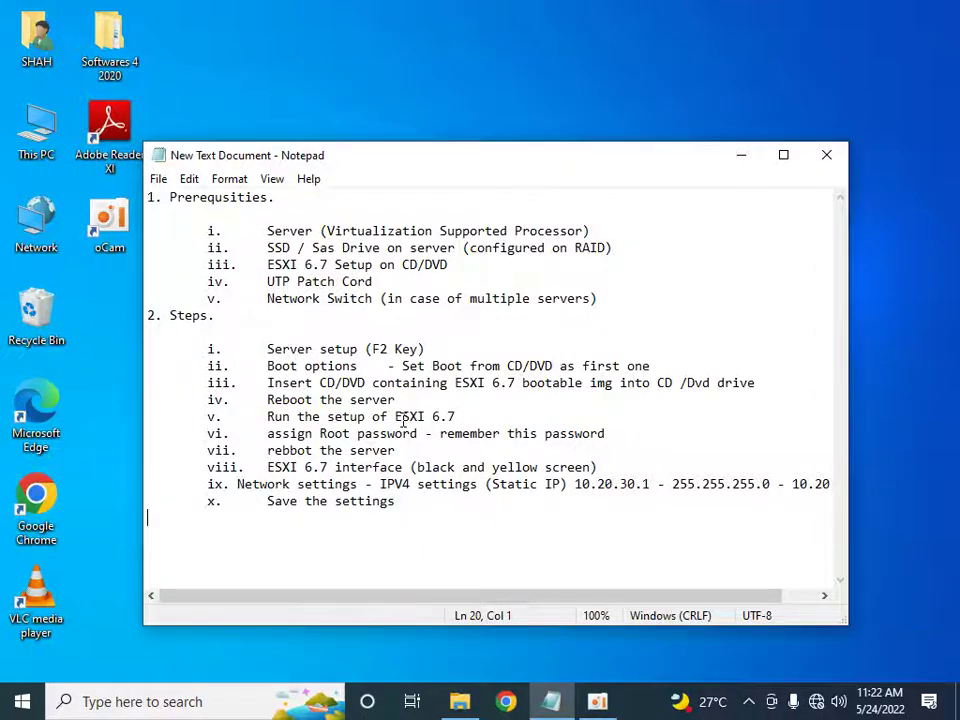
Switch to File Explorer and create a new Microsoft Visio drawing in the "0. Vmware virtualization for beginners" folder
key("alt+Tab")
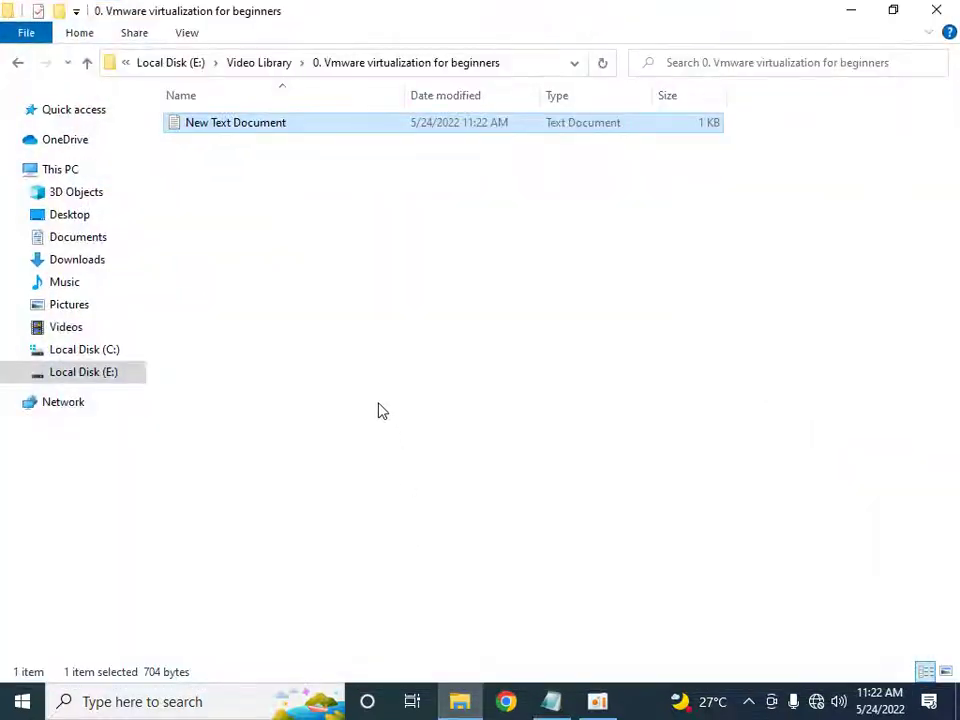
right_click(214, 302)
mouse_move(276, 531)
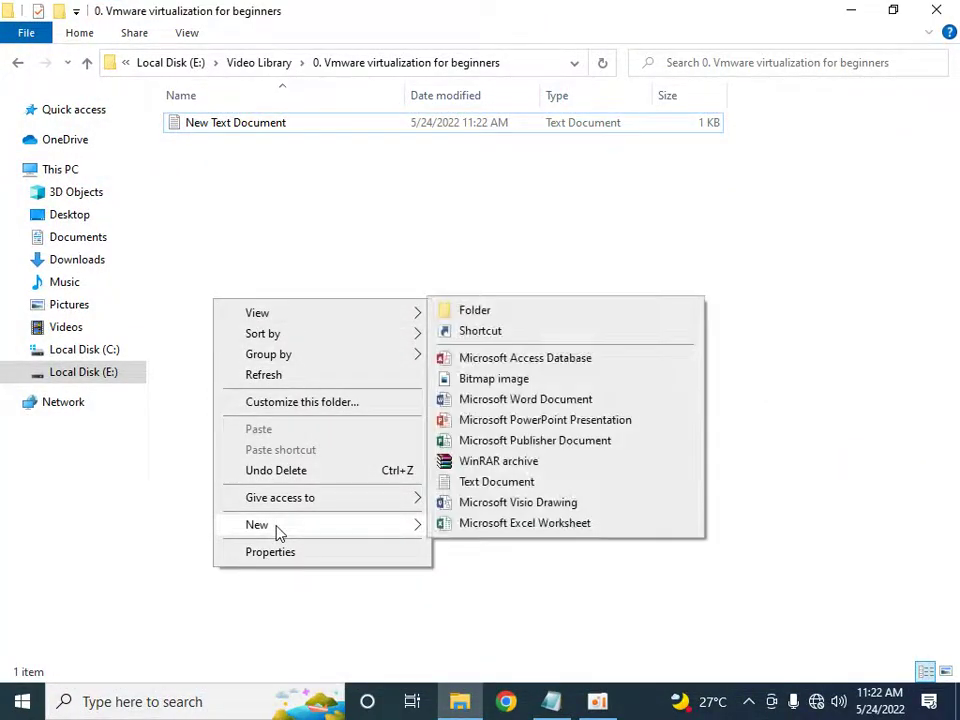
left_click(520, 503)
left_click(392, 336)
Open the new drawing in Visio with the Basic Diagram (Metric) template from the General category
left_click(324, 130)
double_click(324, 137)
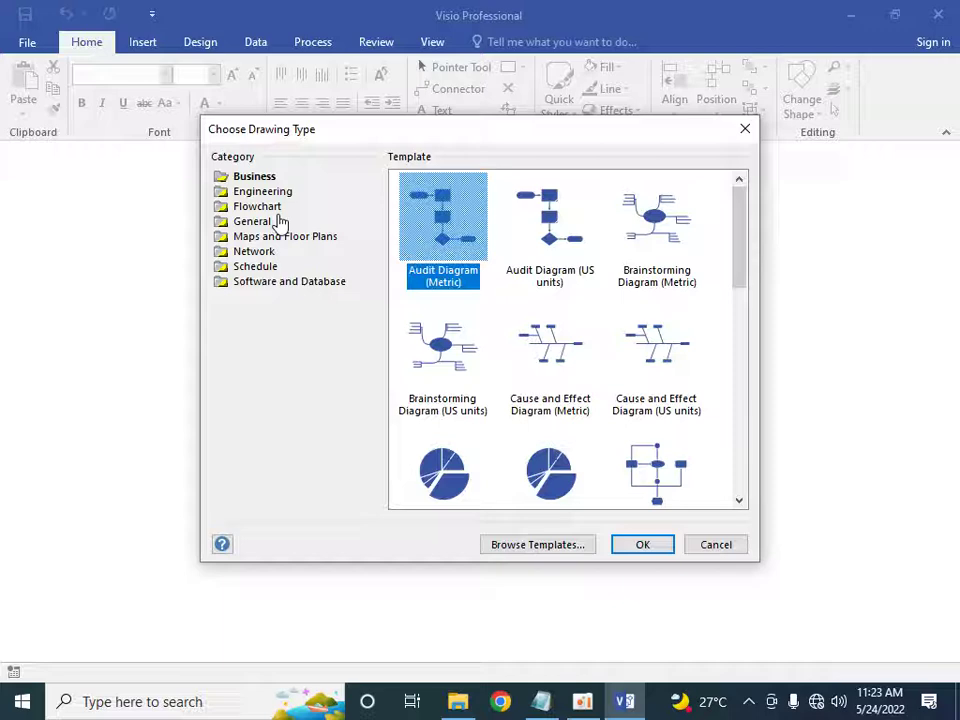
left_click(258, 222)
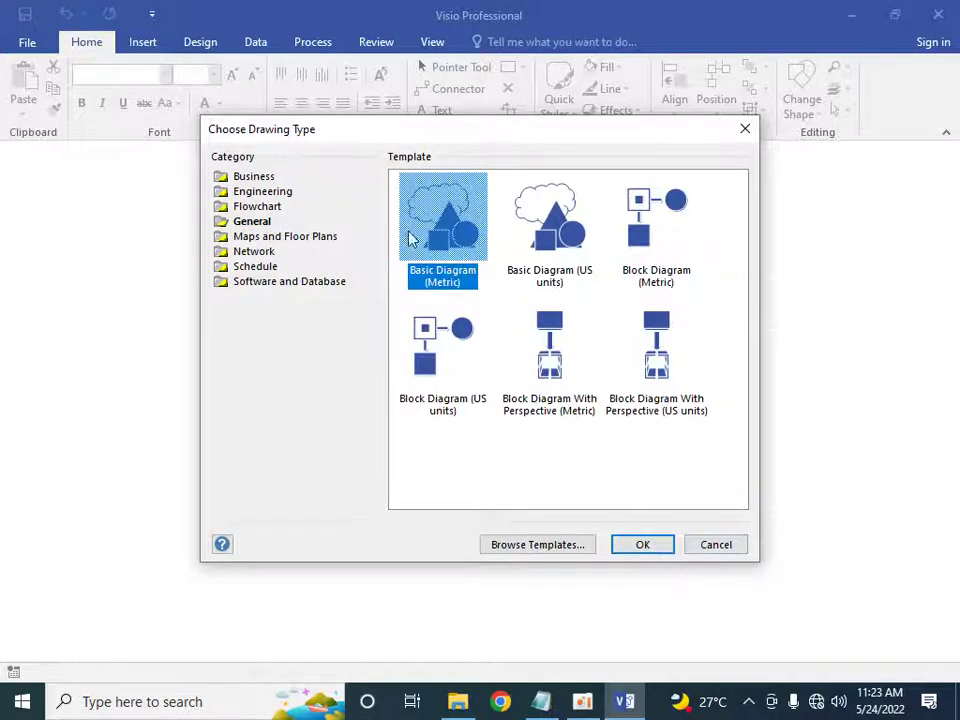
left_click(646, 541)
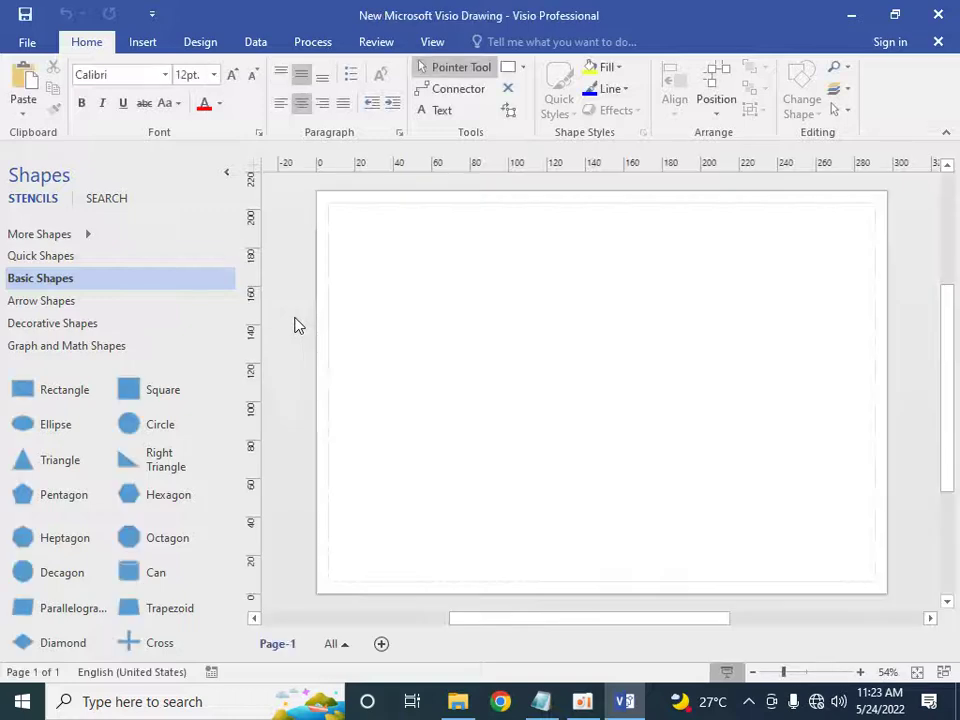
Search the shape library for "server"
left_click(96, 199)
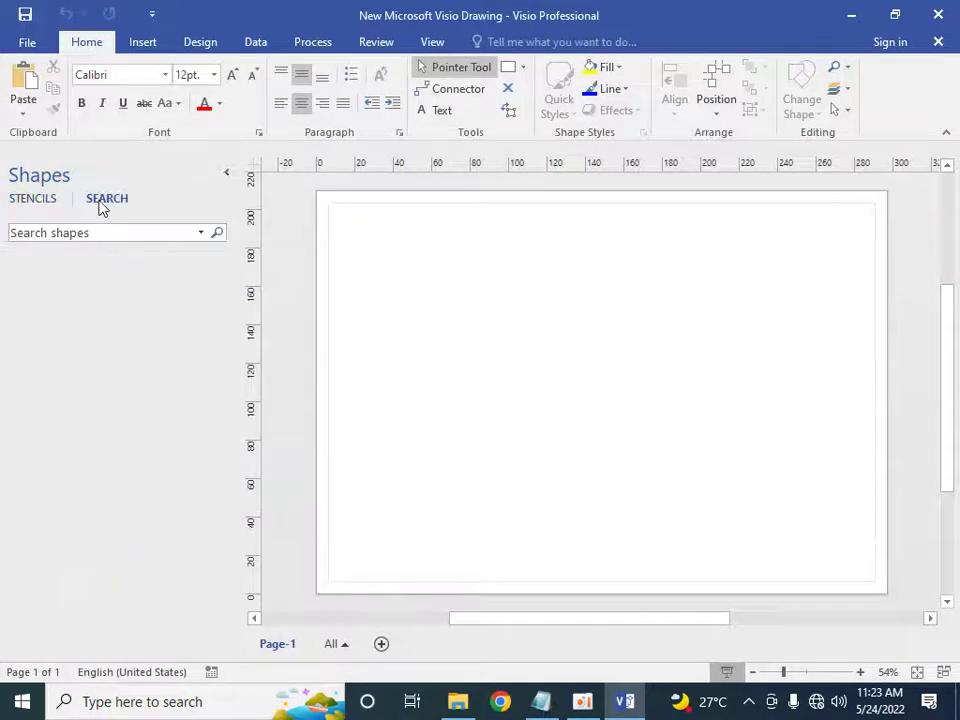
left_click(137, 233)
type("server")
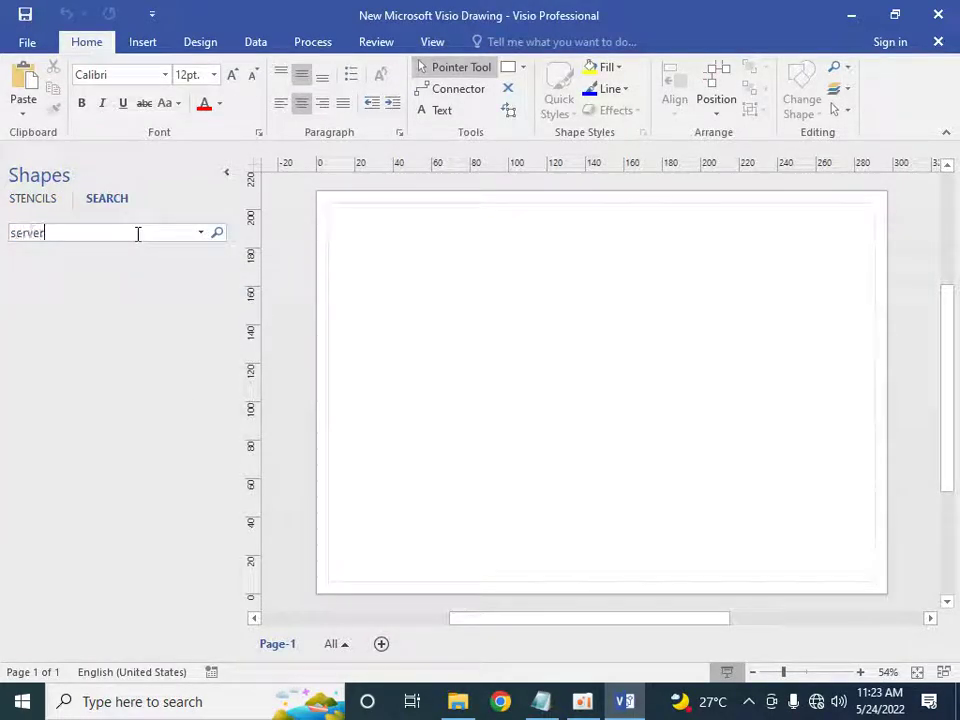
key("Return")
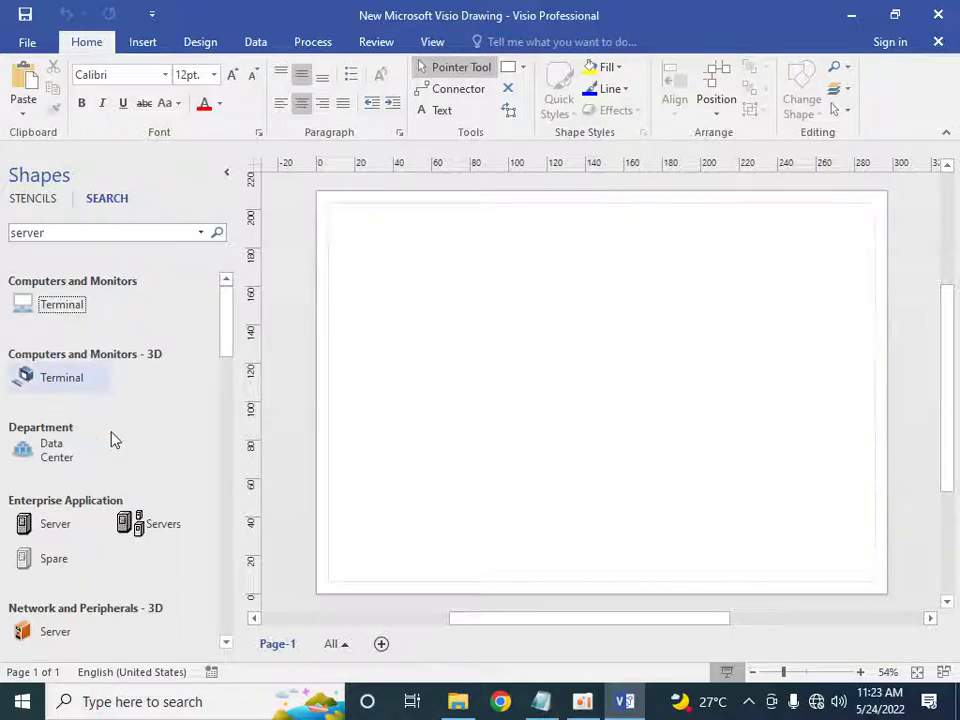
Place the Enterprise Application Server shape on the left part of the page and enlarge it to about 20 by 53 mm
left_click(64, 527)
left_click_drag(170, 512, 388, 285)
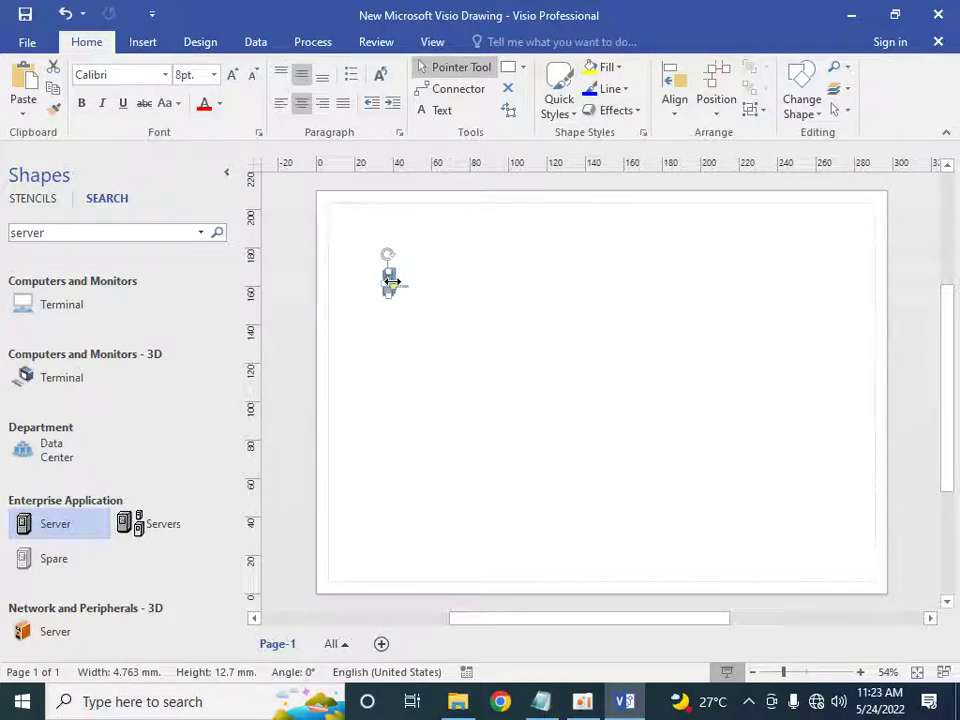
left_click_drag(391, 283, 396, 383)
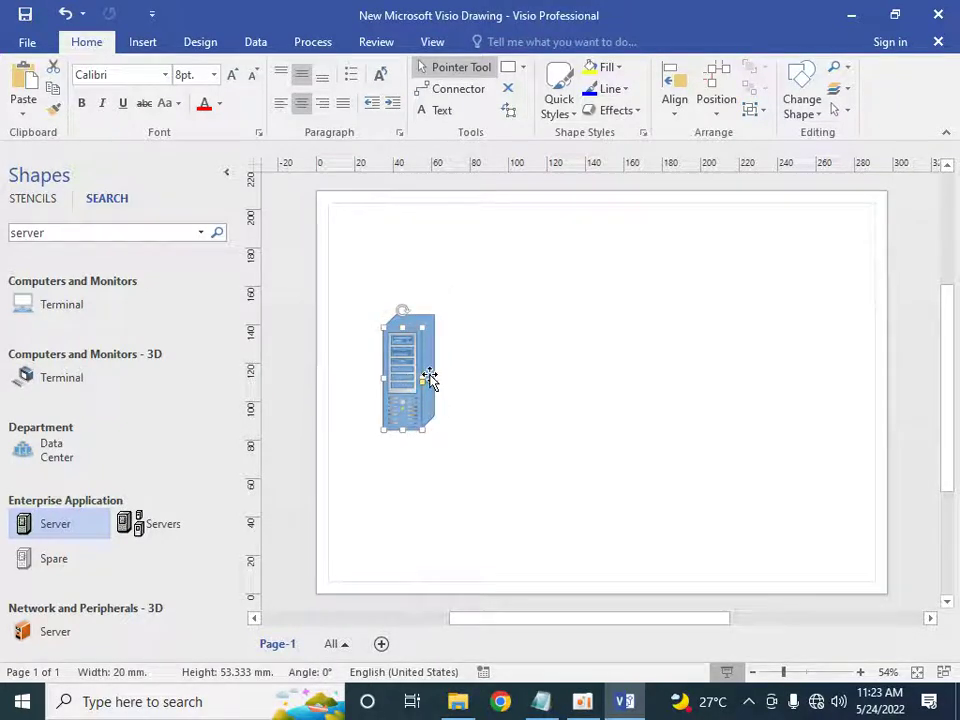
Replace the server shape's label with "ESXI 6.7 setup"
scroll(408, 420, "up", 3)
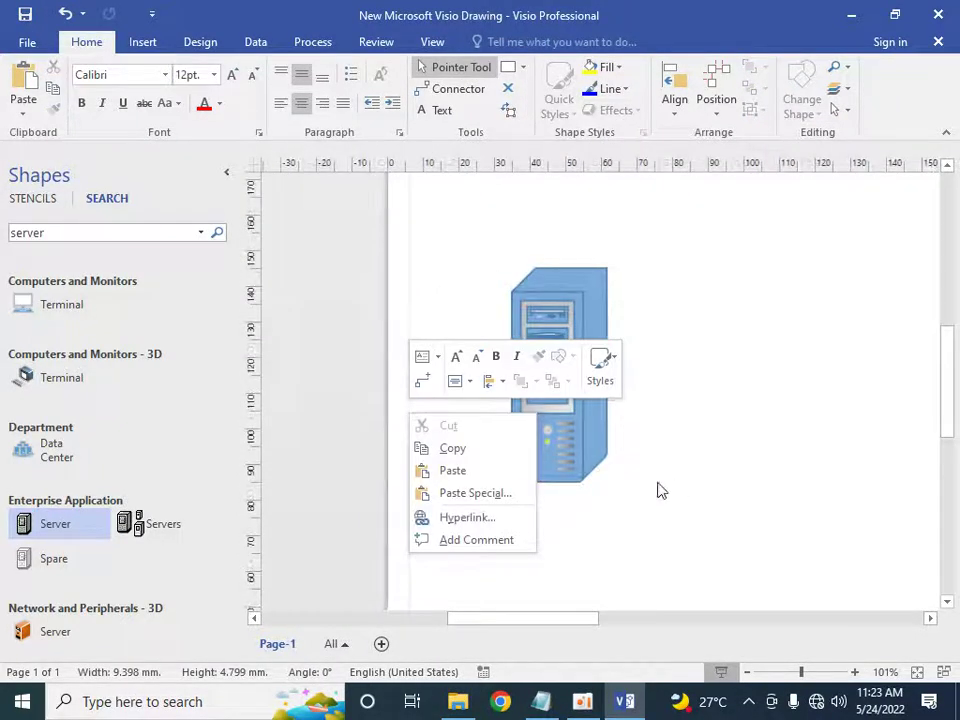
left_click(551, 420)
double_click(396, 391)
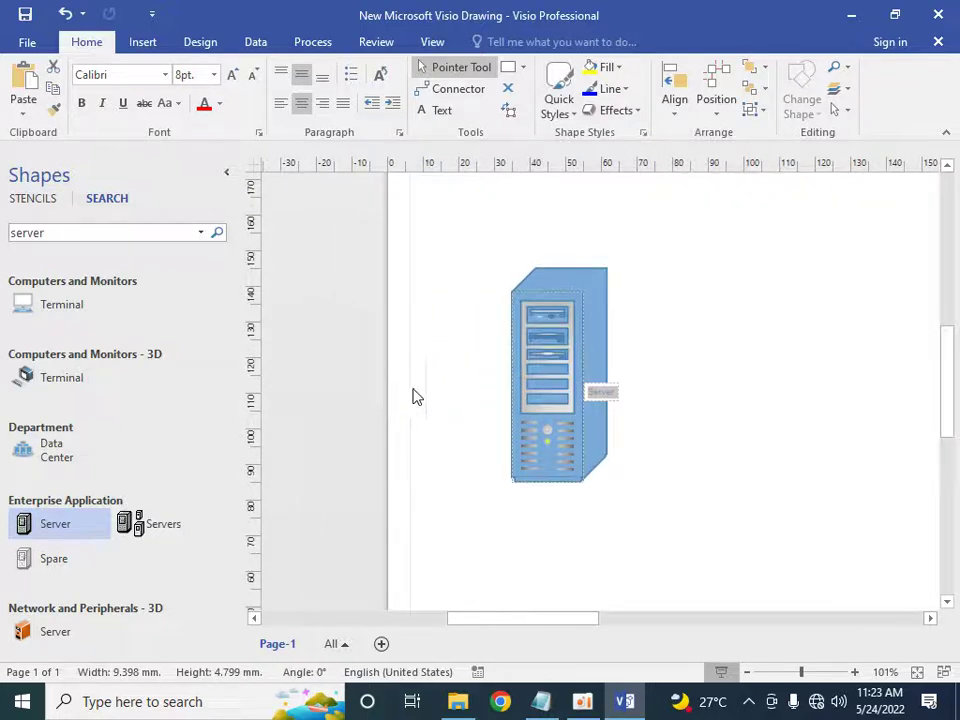
key("ctrl+a")
type("ESXI 6.7 setup")
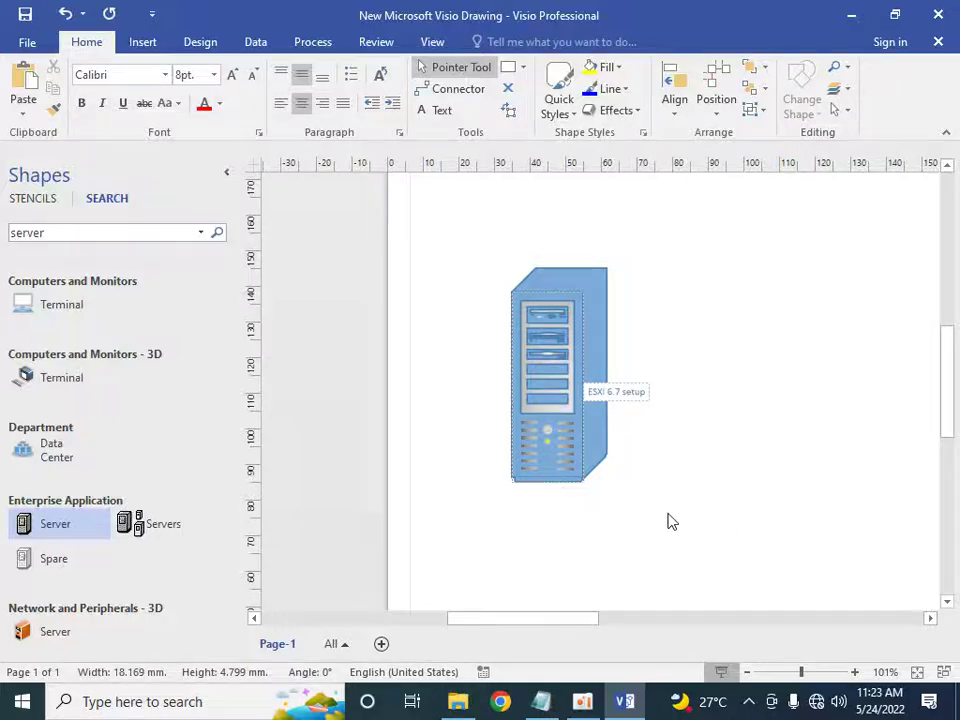
Switch to the Notepad document to review the prerequisites and installation steps, and return to the Visio drawing
left_click(540, 701)
left_click(604, 300)
left_click_drag(604, 300, 160, 203)
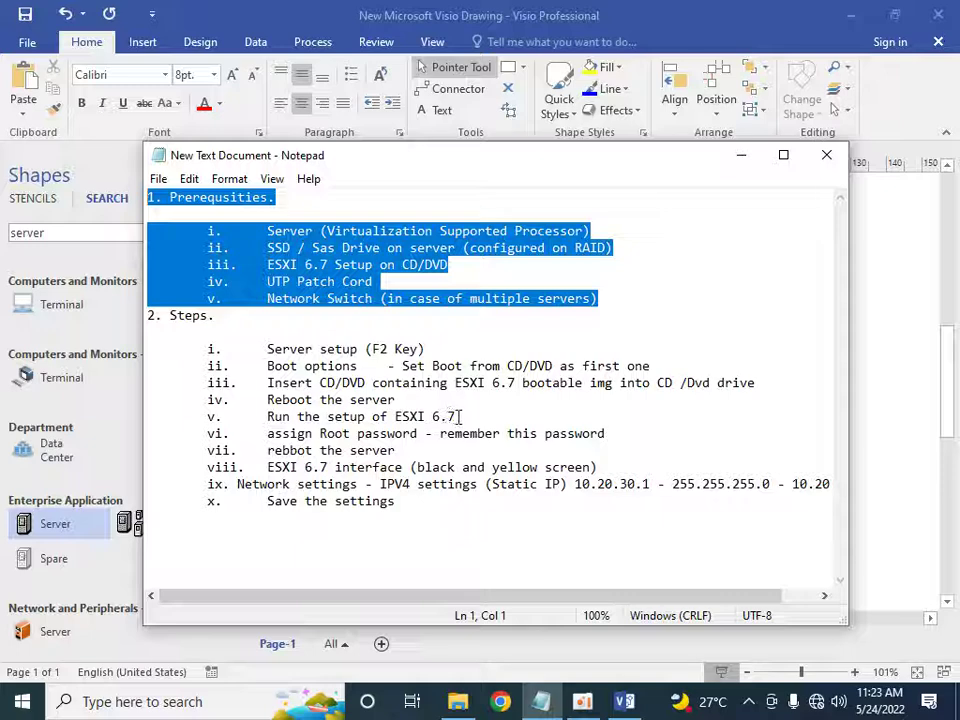
left_click_drag(605, 460, 148, 315)
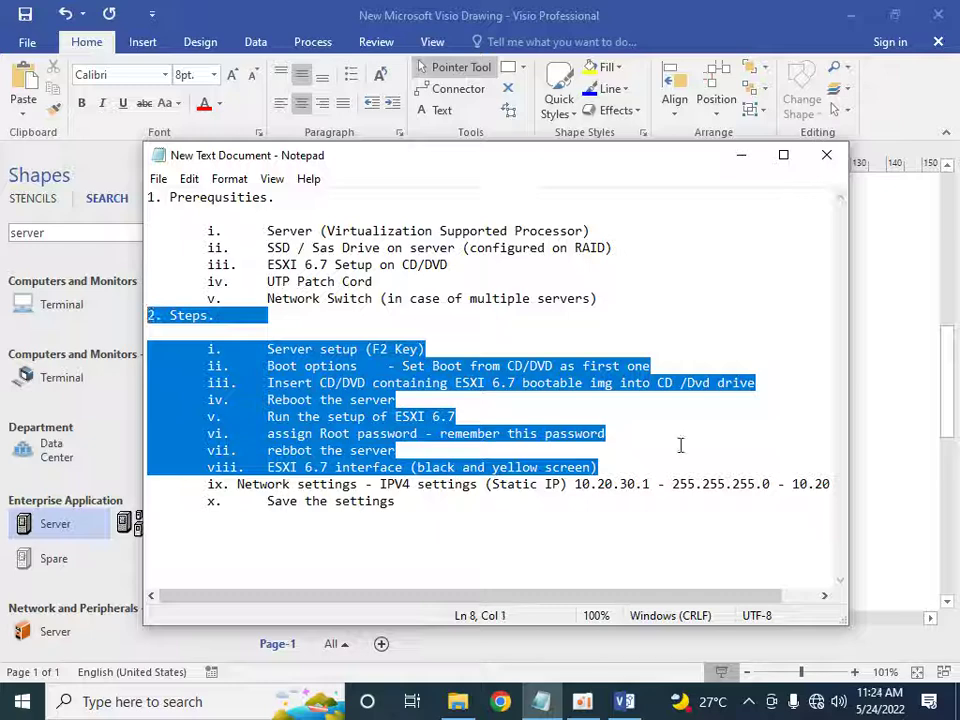
left_click(742, 158)
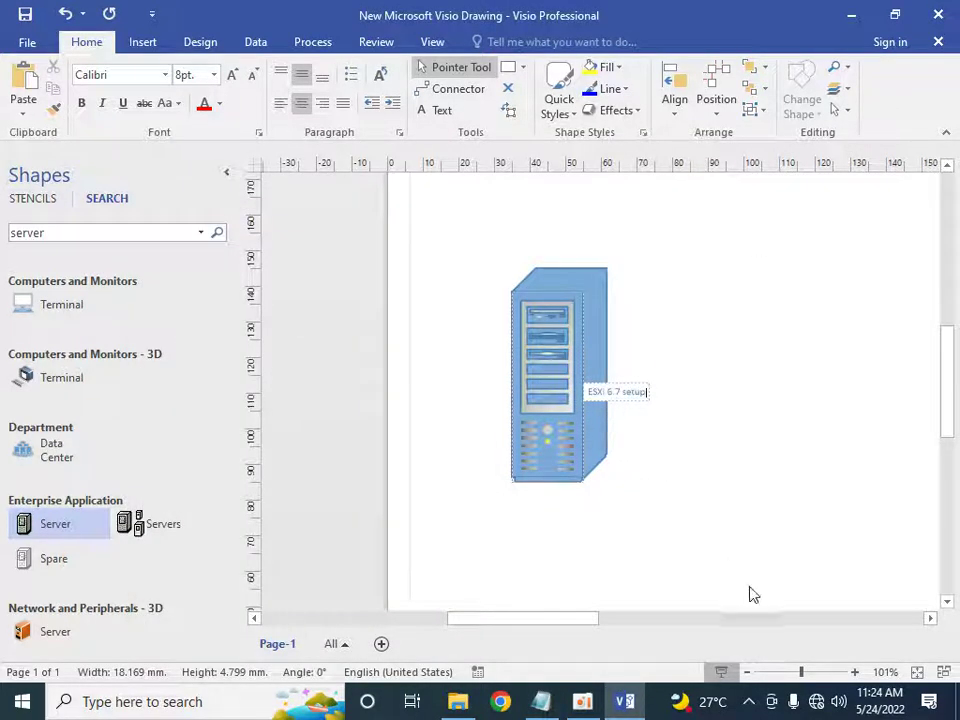
Add a second line reading "10.20.30.1" to the server shape's label
key("Return")
type("ID")
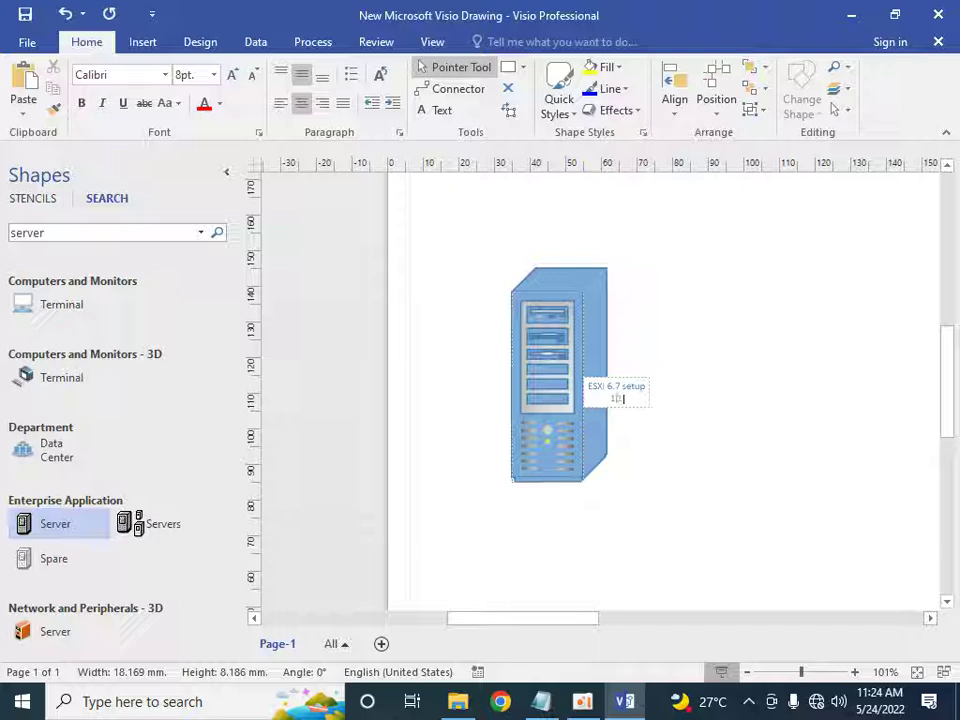
type(".10.30")
key("Return")
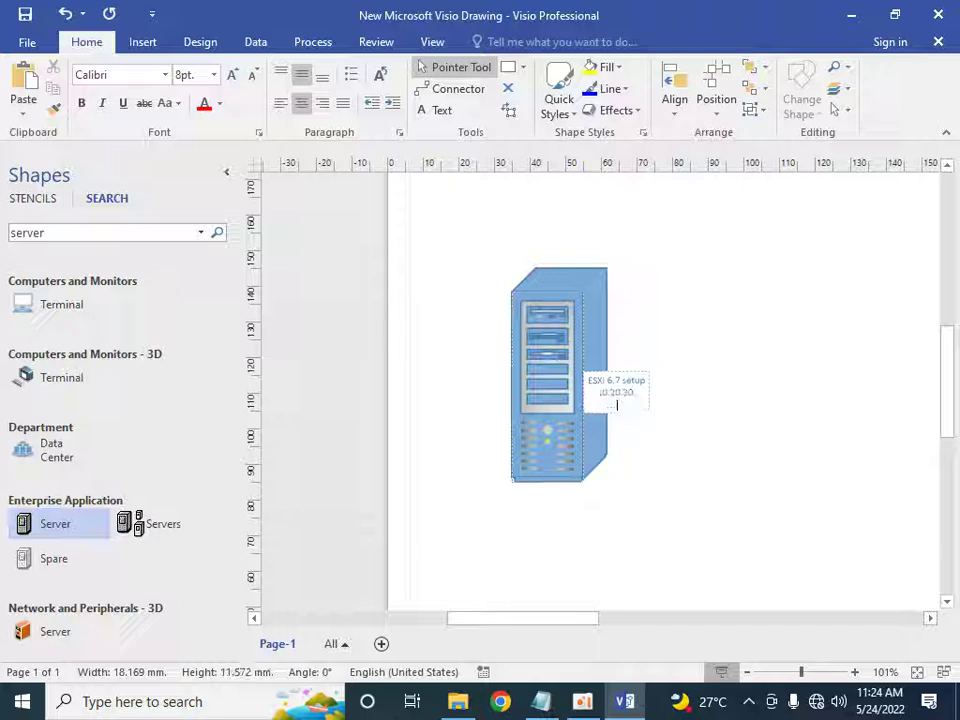
key("BackSpace")
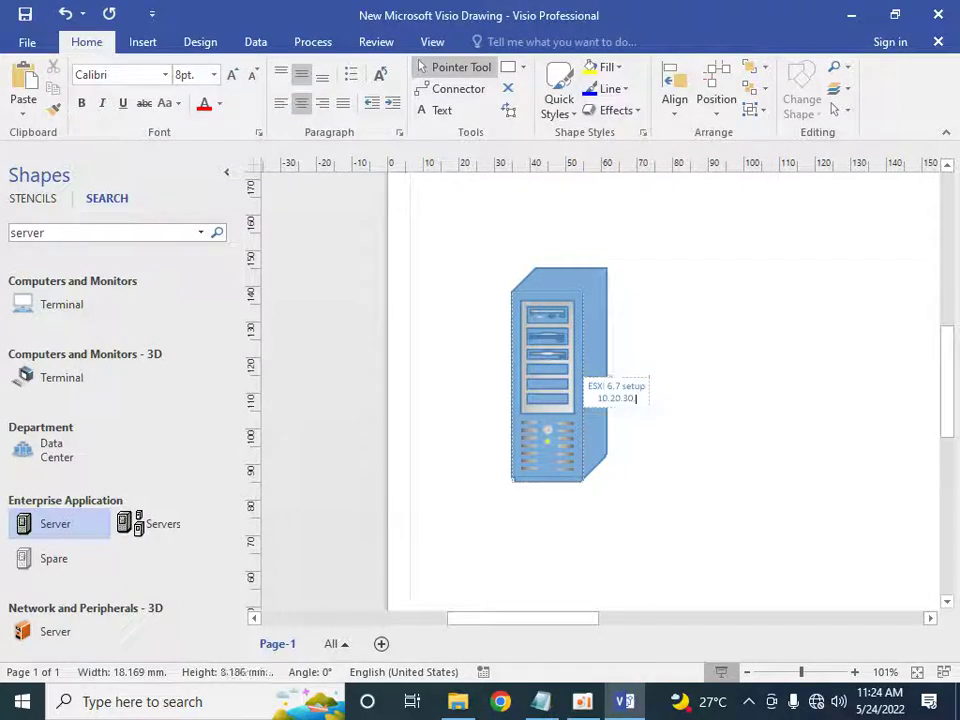
type(".3")
key("BackSpace")
type("1")
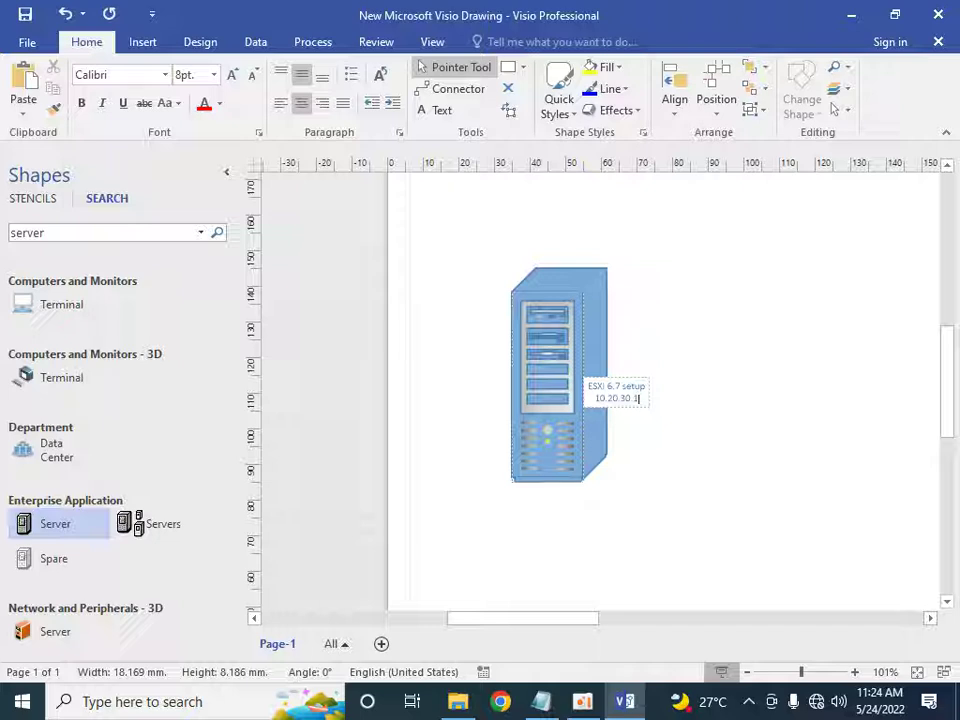
Make both lines of the server shape's label bold and leave the shape deselected
key("shift+Home")
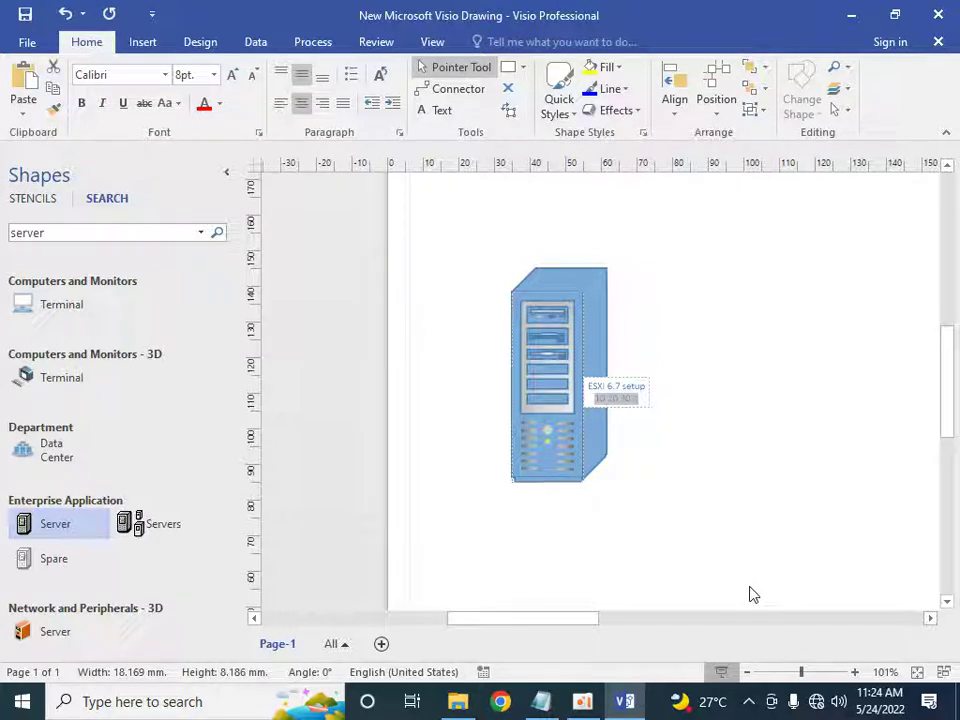
left_click_drag(639, 400, 597, 385)
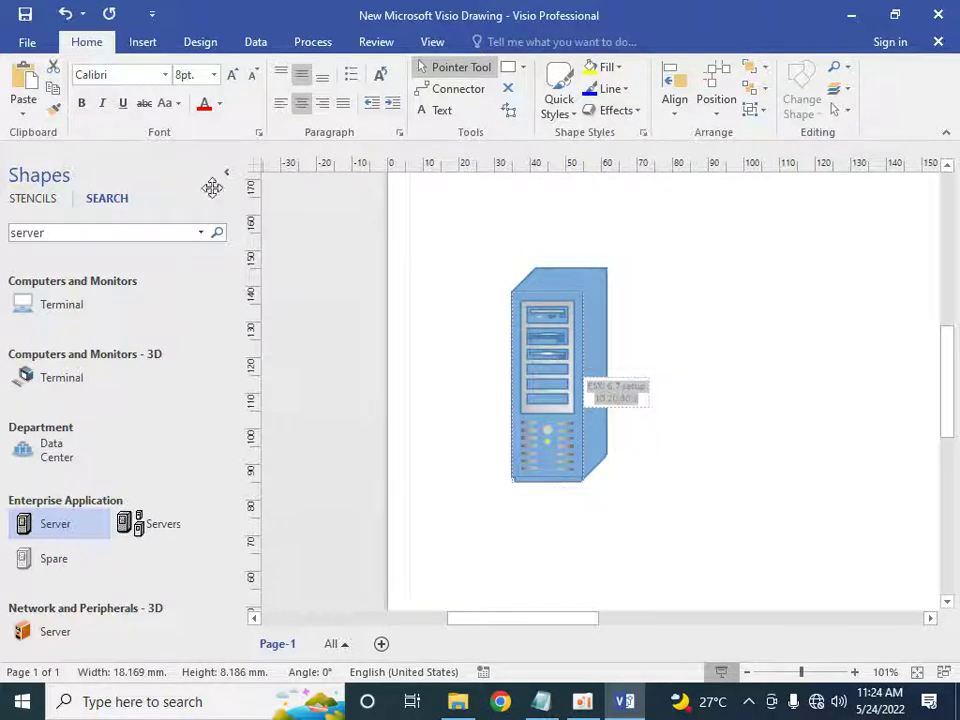
left_click(81, 105)
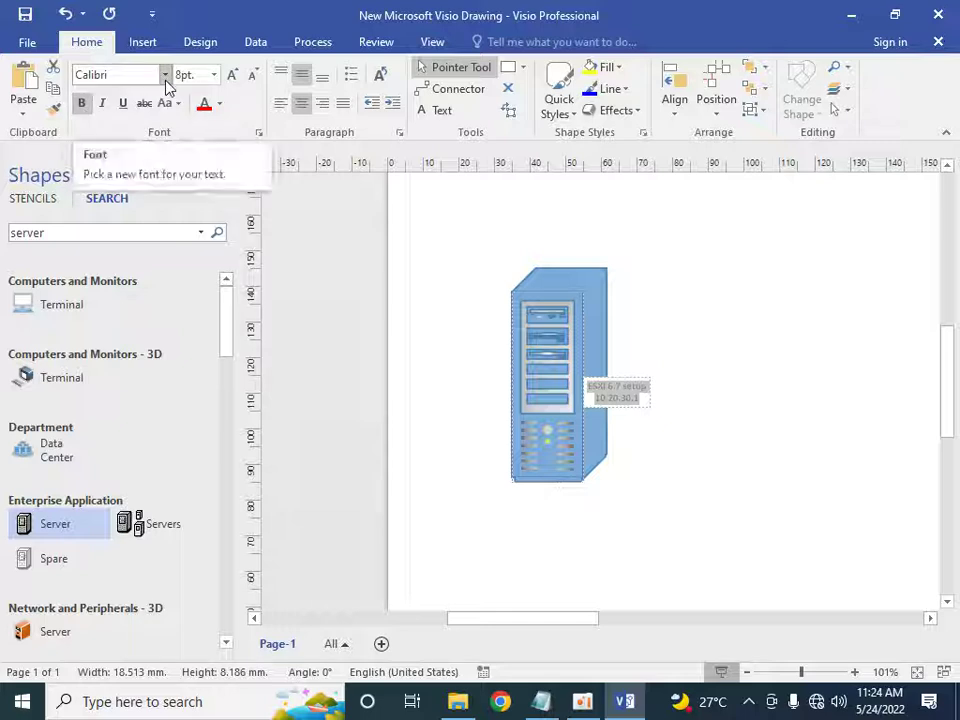
scroll(644, 430, "down", 3)
left_click(534, 465)
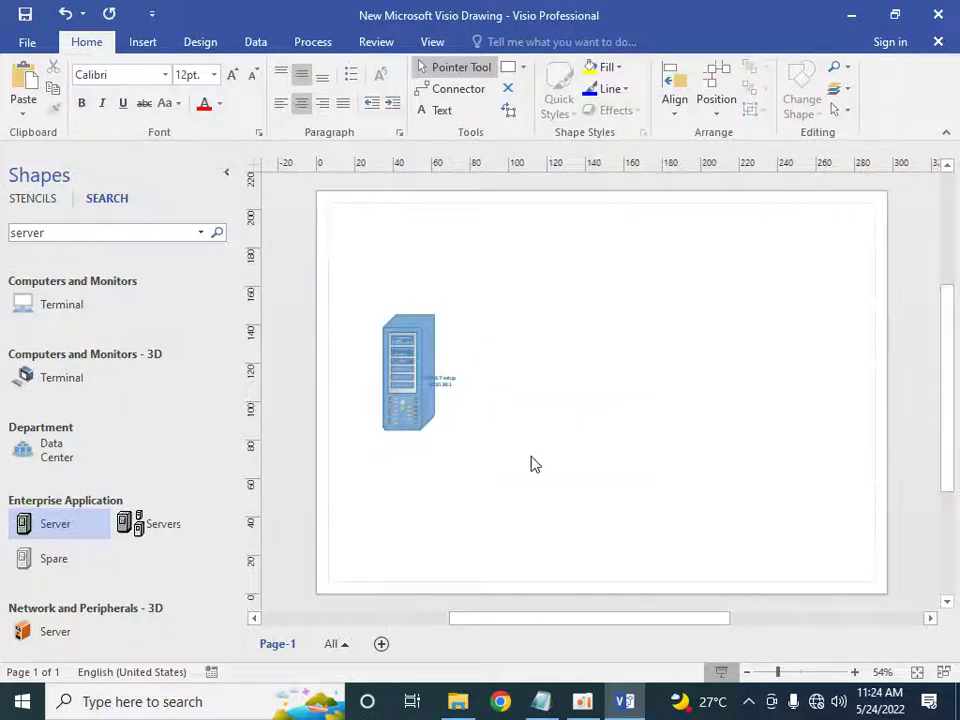
left_click(444, 387)
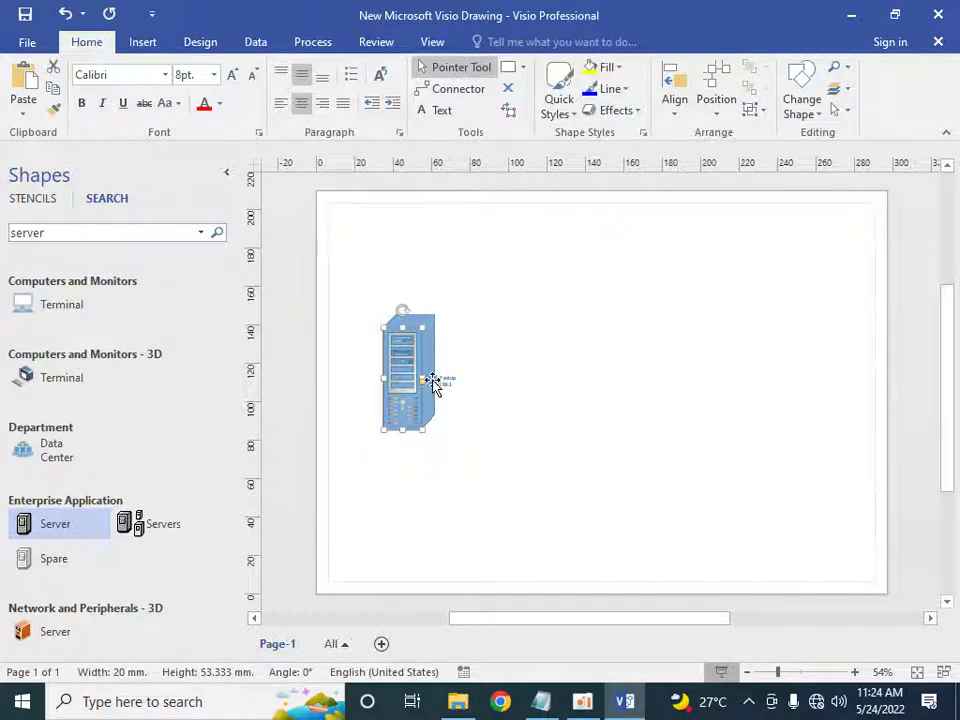
left_click(443, 405)
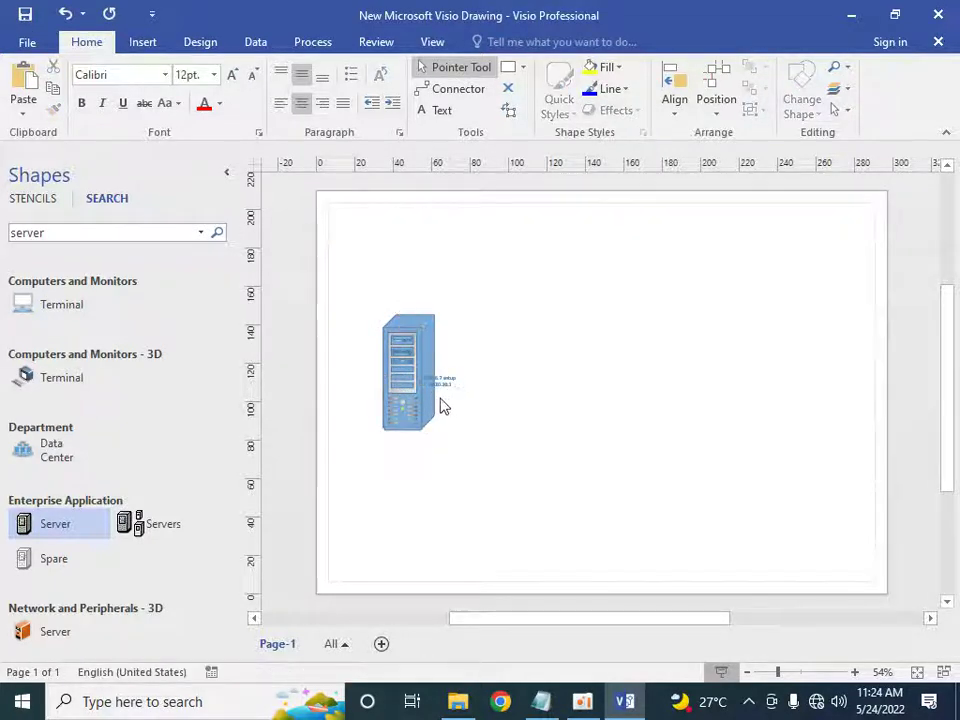
Search the shapes for "connection", run a 2-Way data connection about 120 mm long from the server, and place a Terminal at its far end
left_click(144, 231)
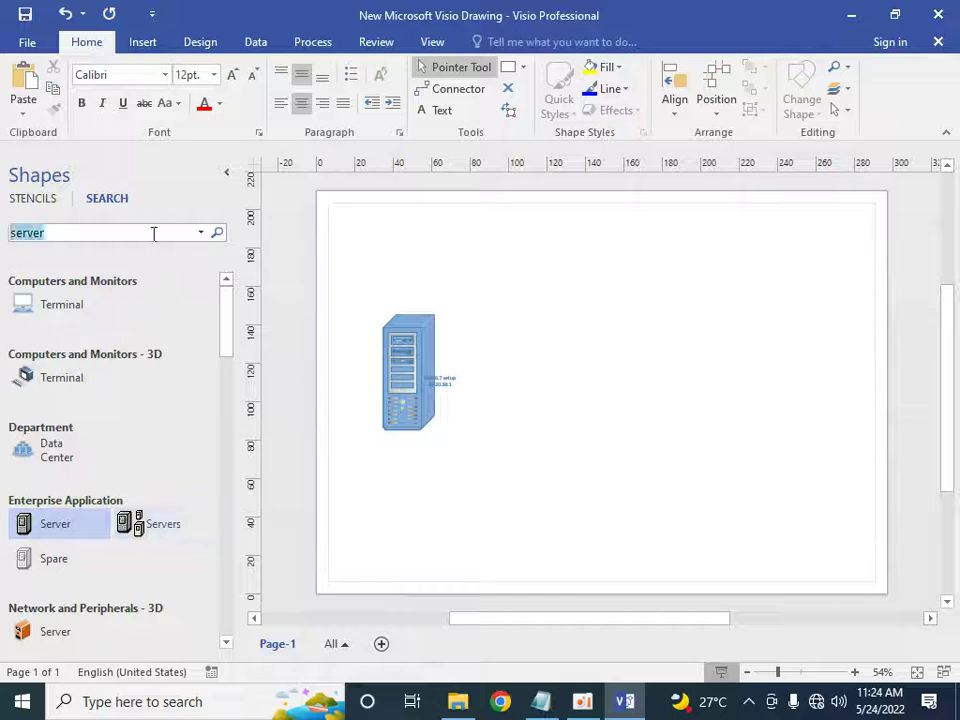
type("connection")
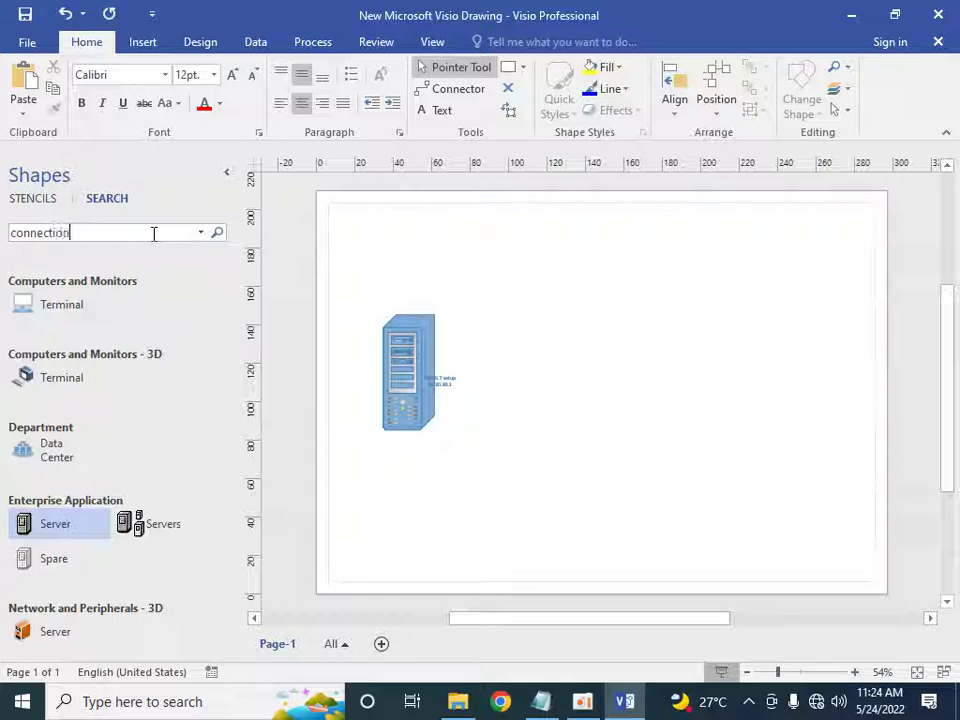
key("Return")
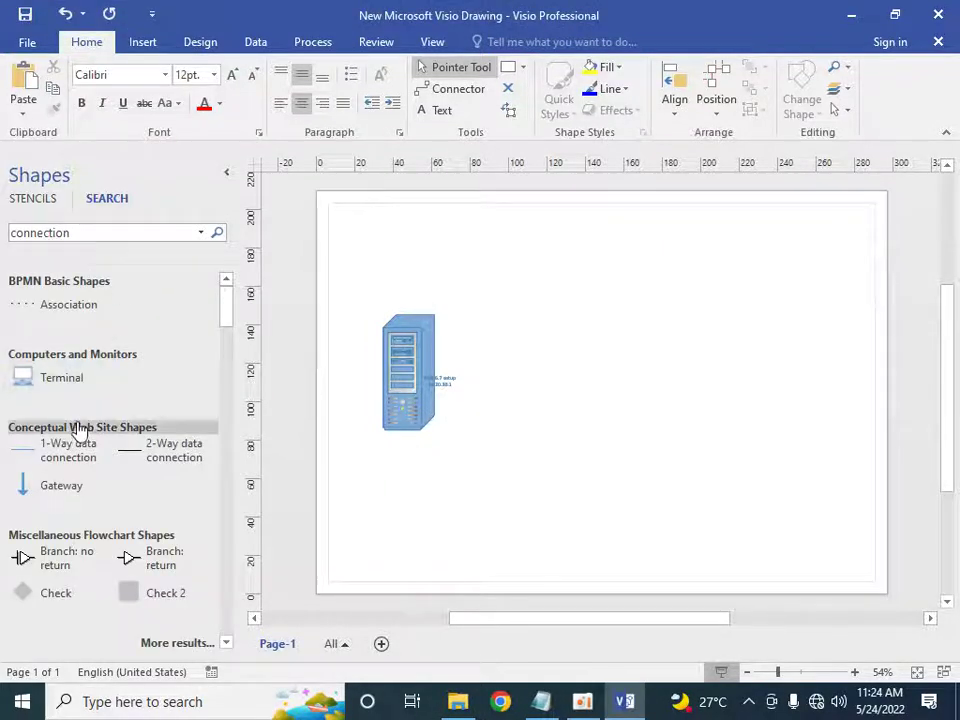
left_click_drag(169, 456, 660, 354)
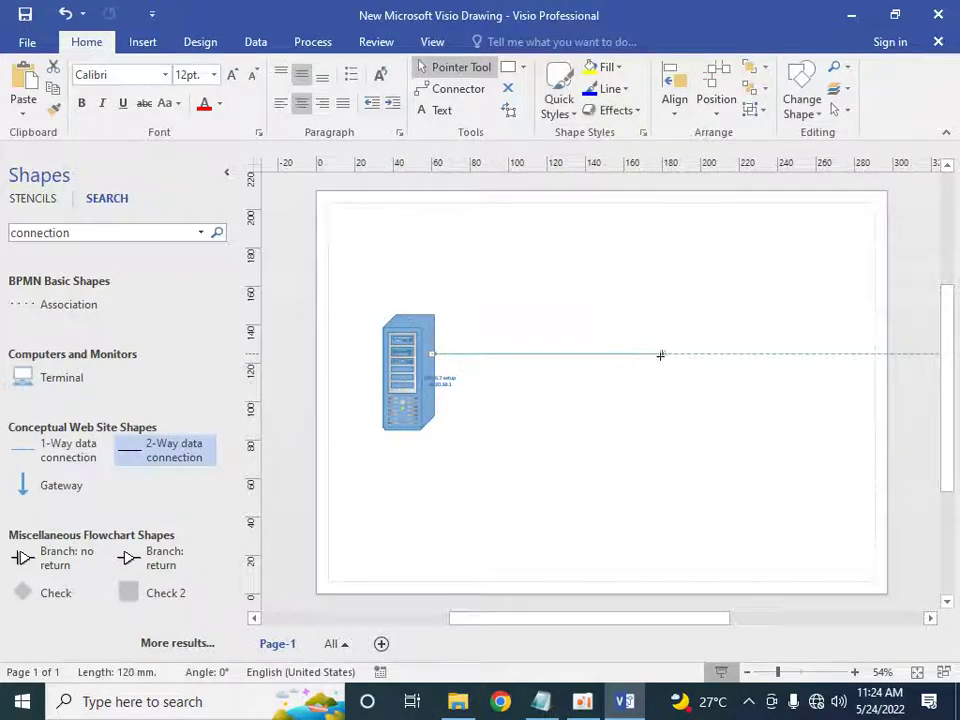
left_click(666, 454)
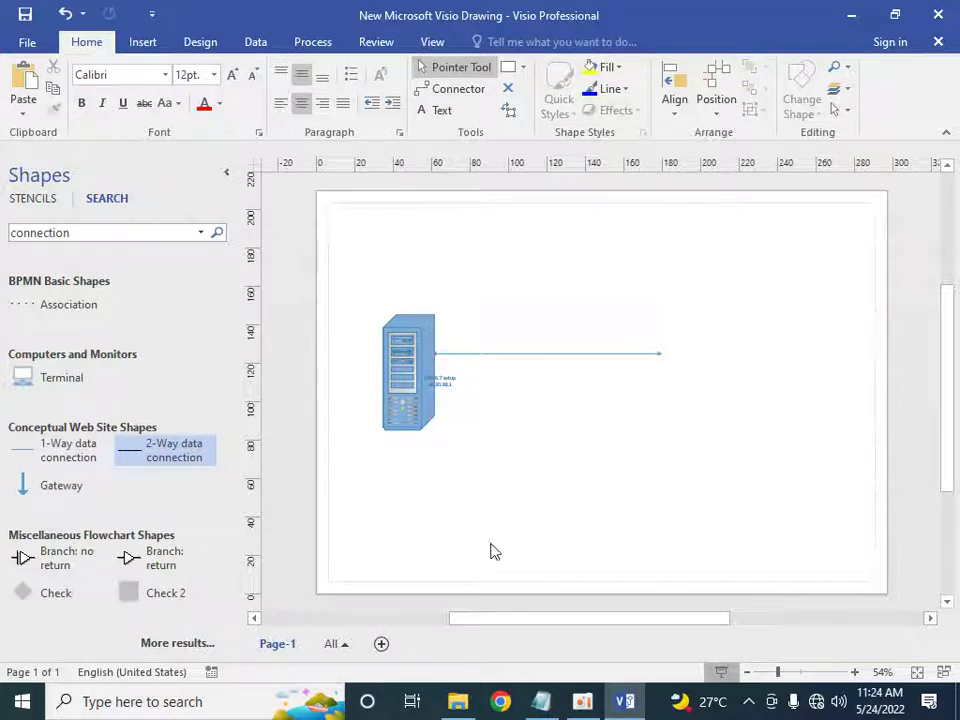
left_click_drag(72, 390, 748, 415)
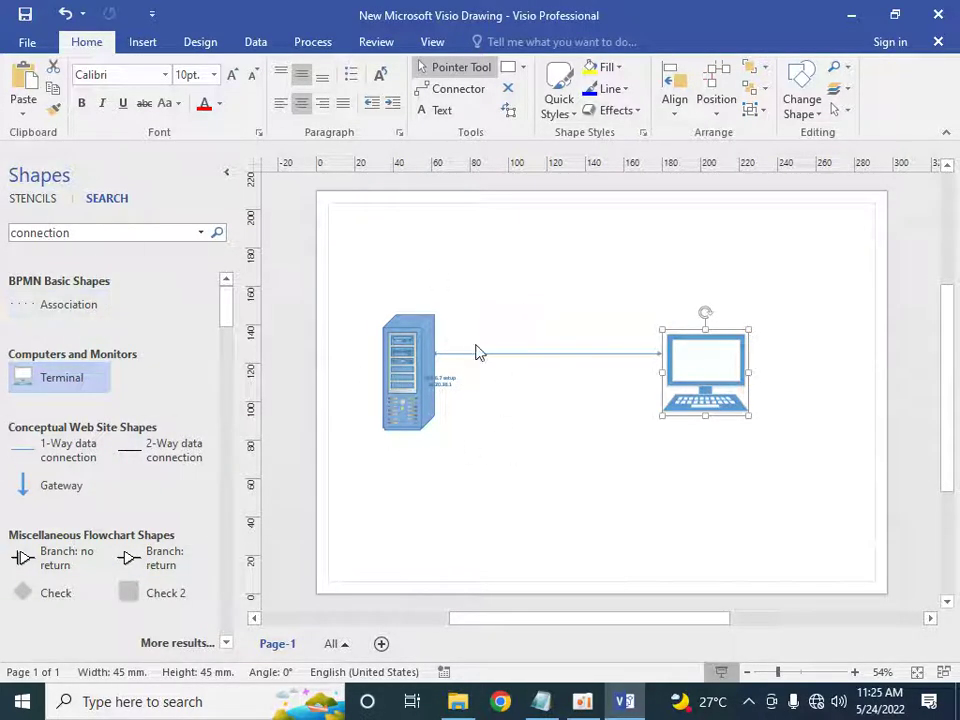
Search the shapes for "data centre" and place an enlarged Data Center shape over the start of the connection
left_click(118, 232)
left_click_drag(118, 232, 4, 237)
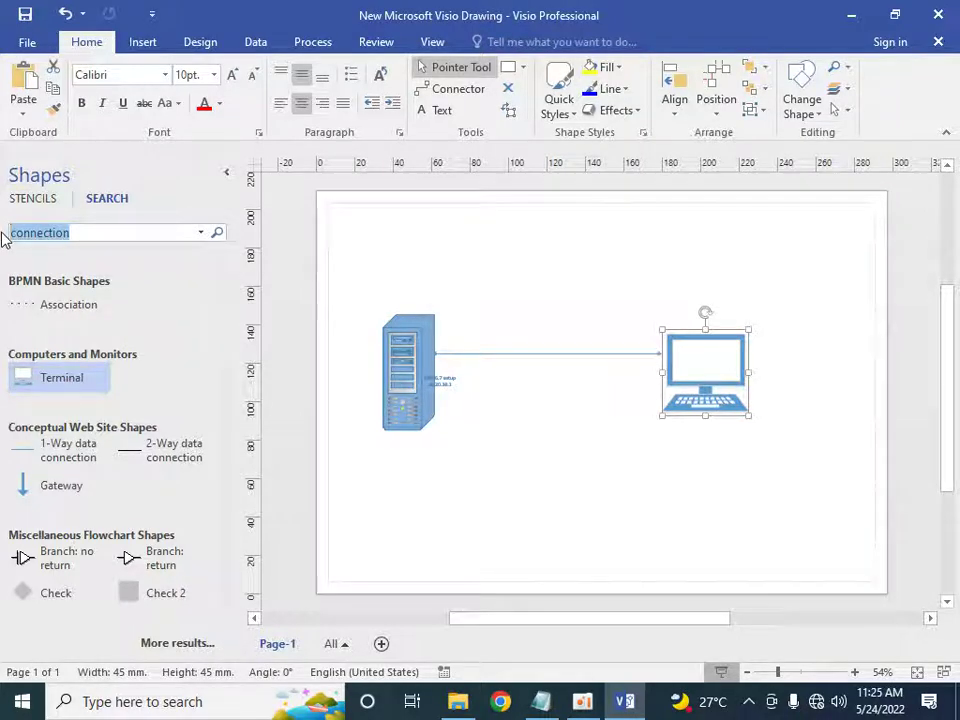
left_click_drag(81, 233, 2, 237)
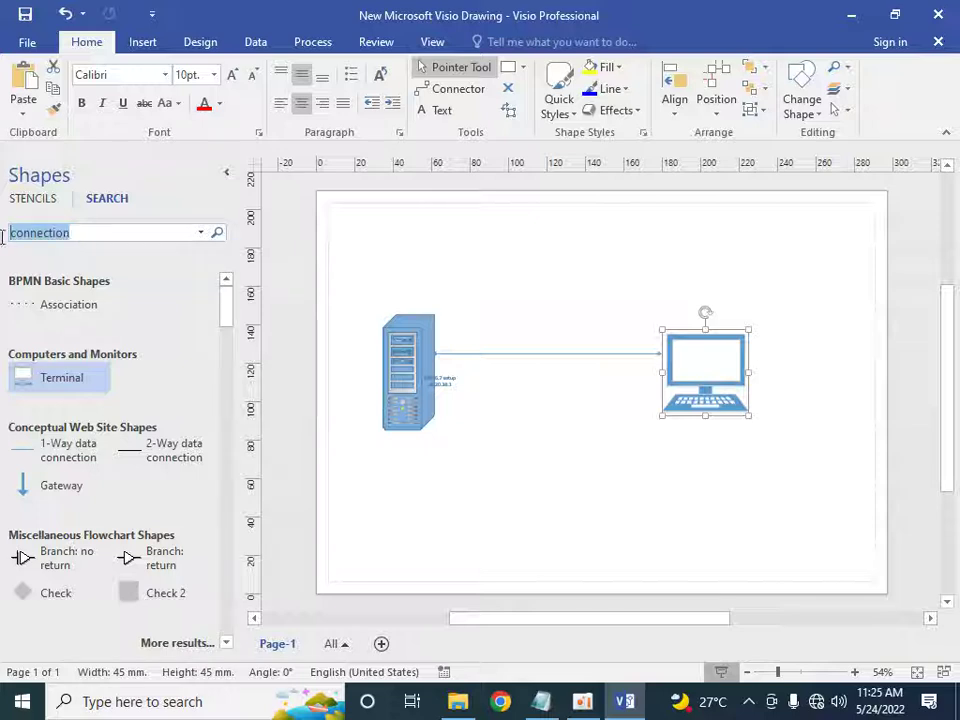
type("data centre")
key("Return")
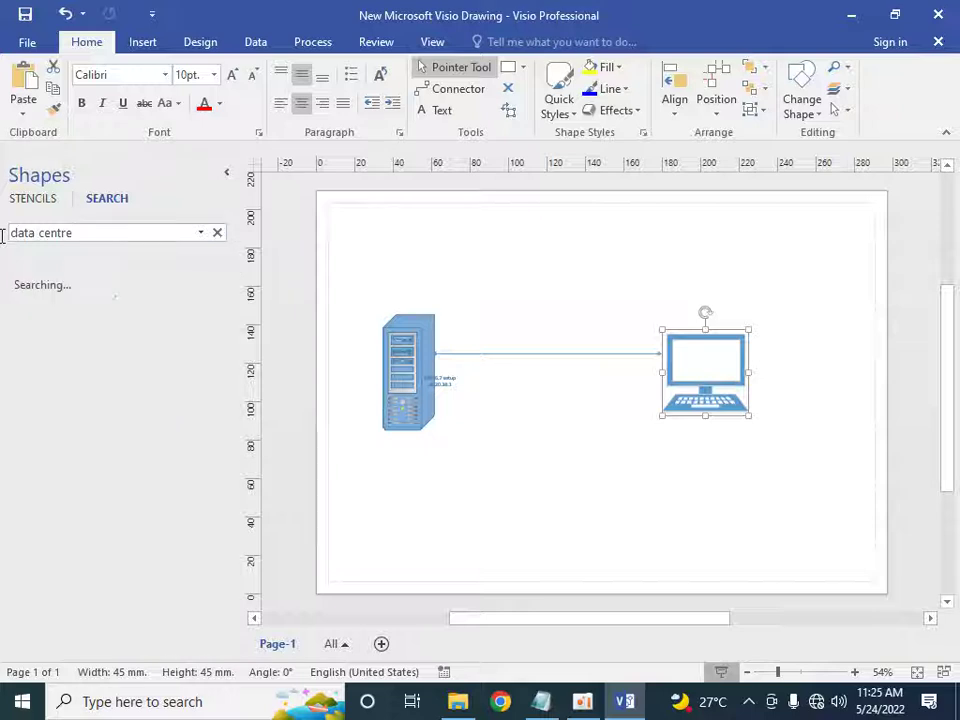
left_click_drag(77, 414, 402, 248)
left_click_drag(432, 368, 594, 366)
left_click_drag(489, 369, 525, 426)
left_click_drag(392, 369, 371, 452)
left_click_drag(514, 454, 424, 383)
Shrink the server shape to 10 mm by 26.667 mm and place it inside the data center's leftmost tower
left_click_drag(378, 510, 624, 523)
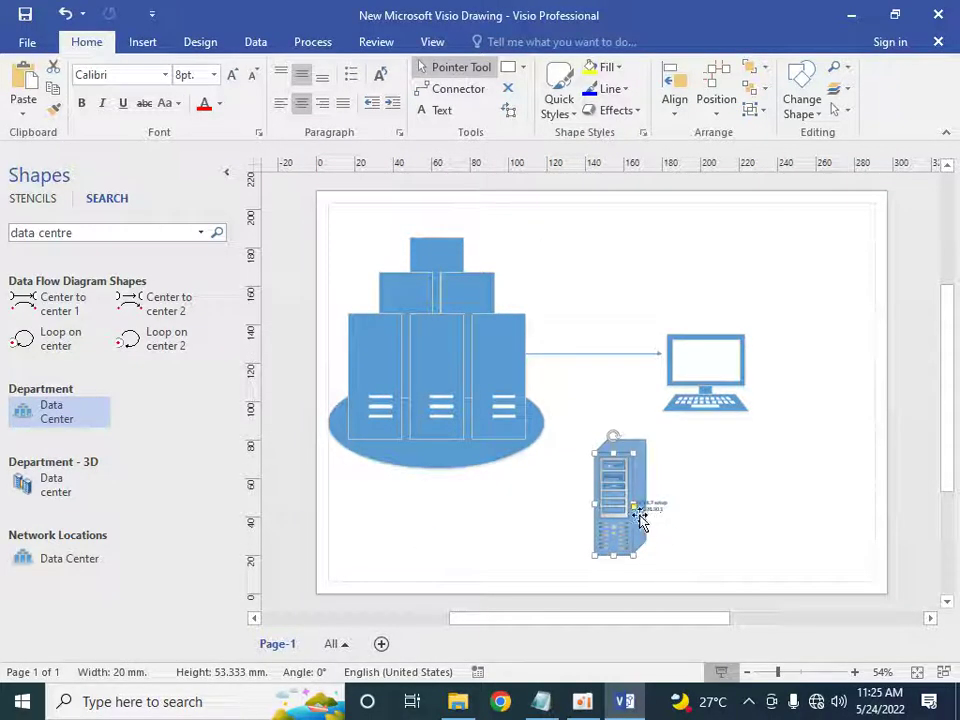
left_click_drag(621, 536, 371, 406)
left_click_drag(344, 326, 374, 356)
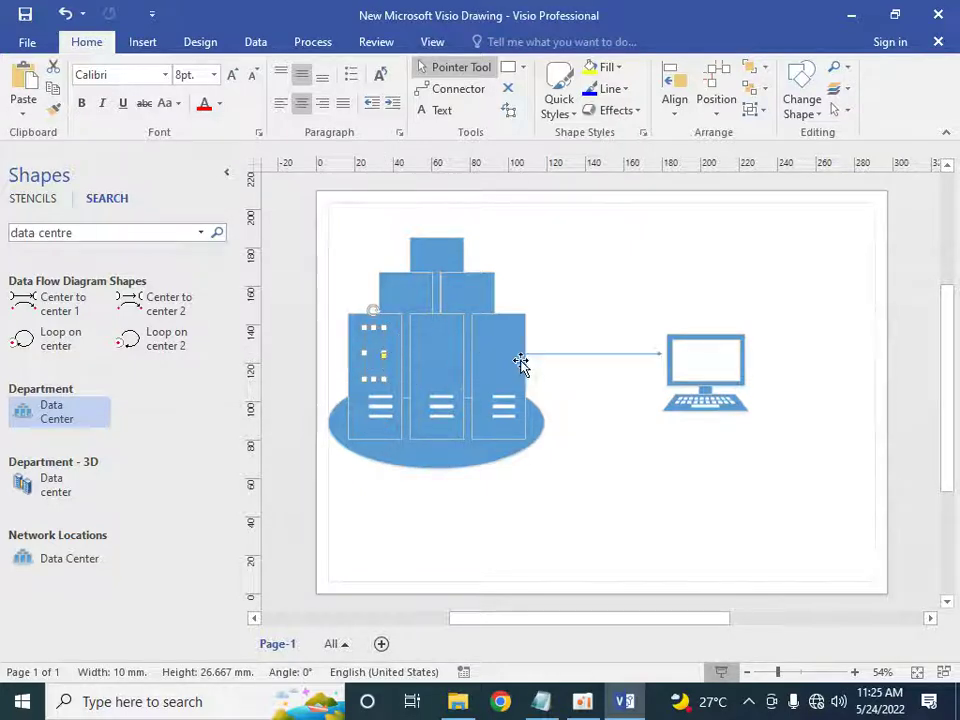
Label the terminal shape "10.20.30.2"
left_click(697, 368)
scroll(699, 430, "up", 3)
type("10.20.30.2")
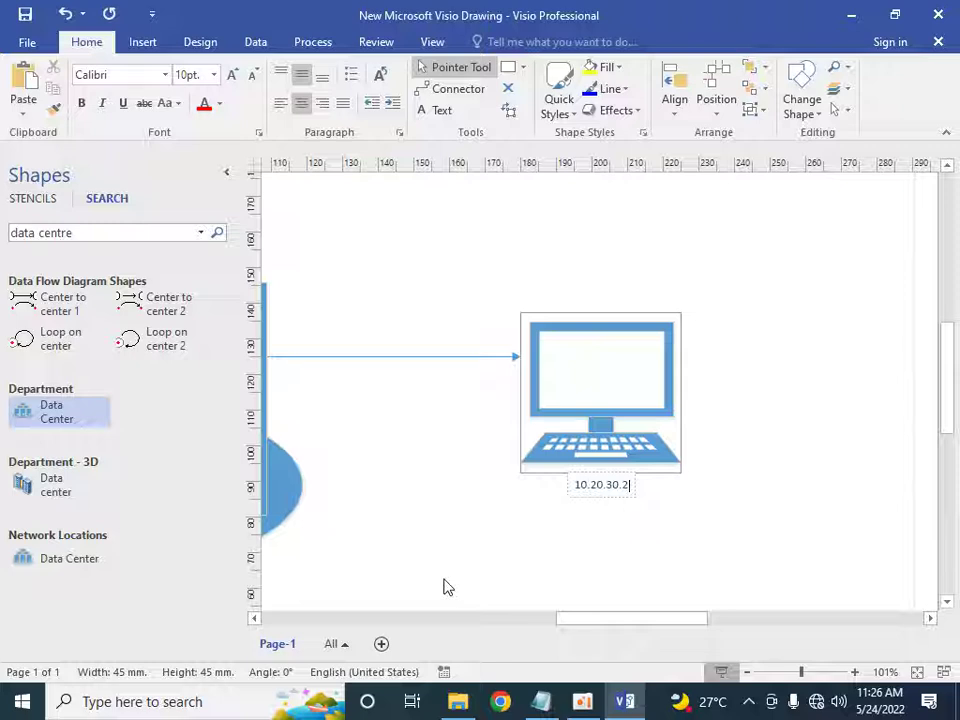
Search the shapes for "switches" and place a Network and Peripherals 3D Switch midway along the connection between data center and terminal
left_click_drag(606, 620, 572, 620)
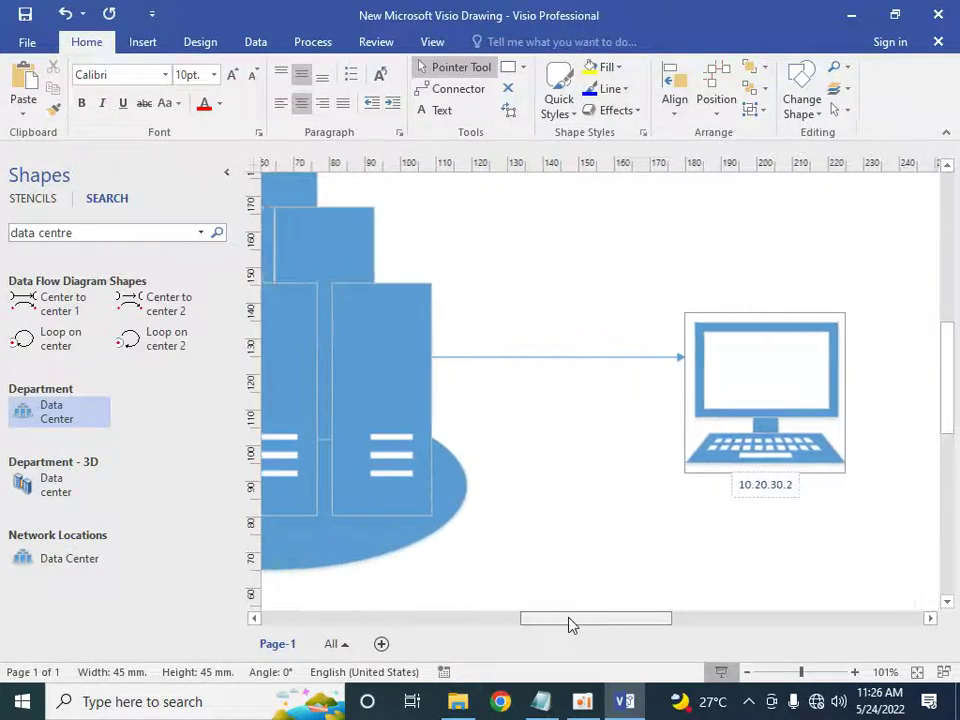
left_click(532, 357)
left_click(111, 231)
left_click(153, 228)
key("ctrl+a")
type("switches")
key("Return")
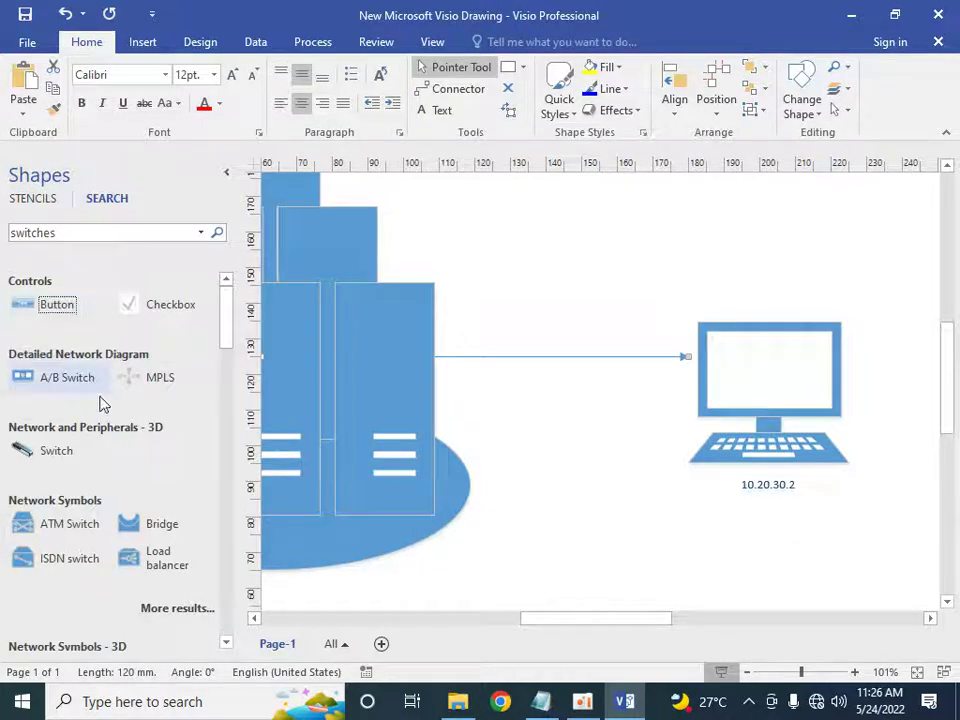
left_click_drag(60, 450, 585, 368)
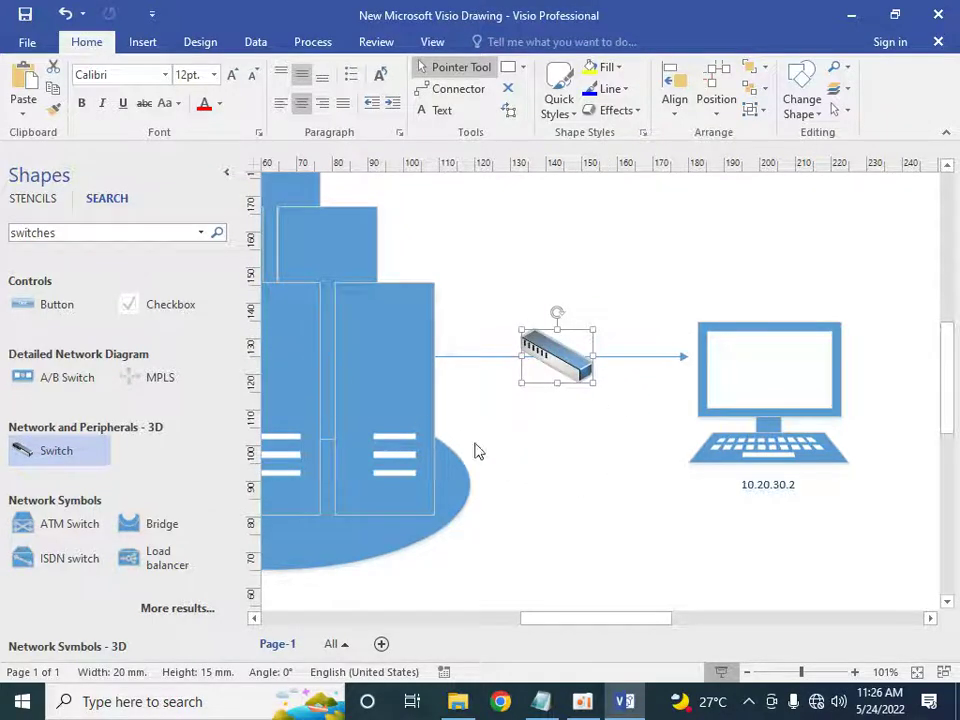
Shorten the data connection to about 74 mm so its arrow ends at the switch's near end
left_click_drag(596, 619, 538, 633)
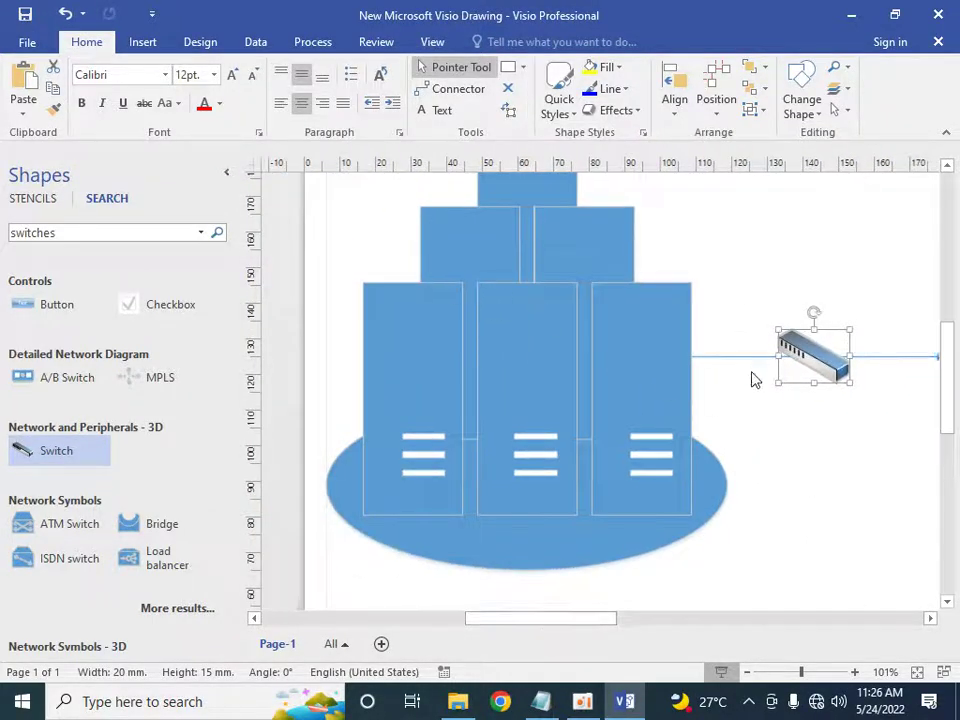
left_click(753, 358)
left_click_drag(570, 618, 628, 619)
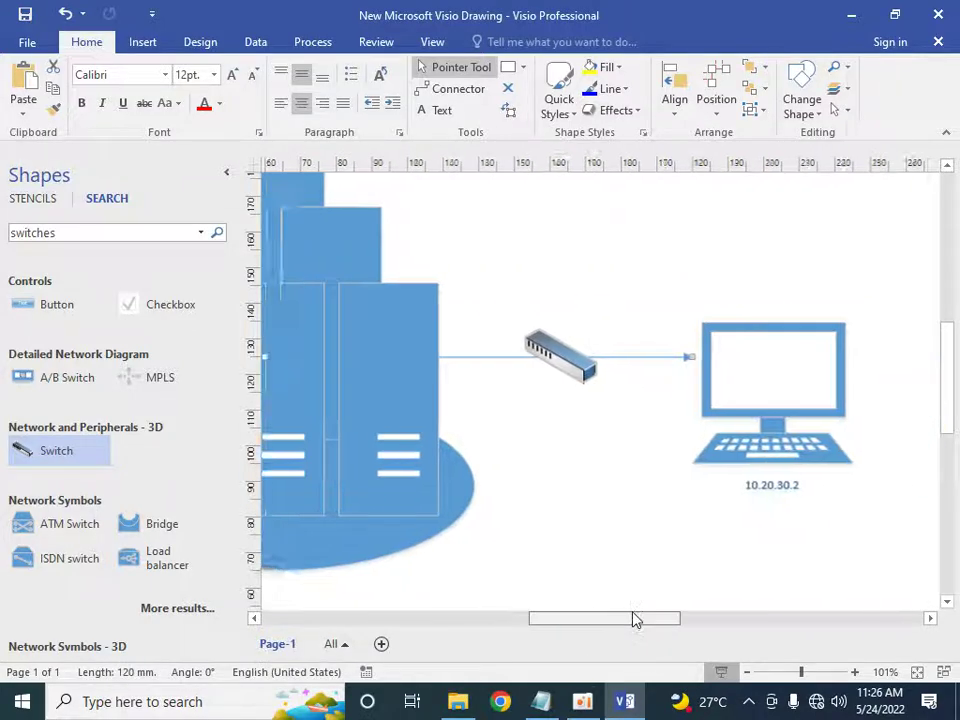
left_click_drag(630, 355, 462, 351)
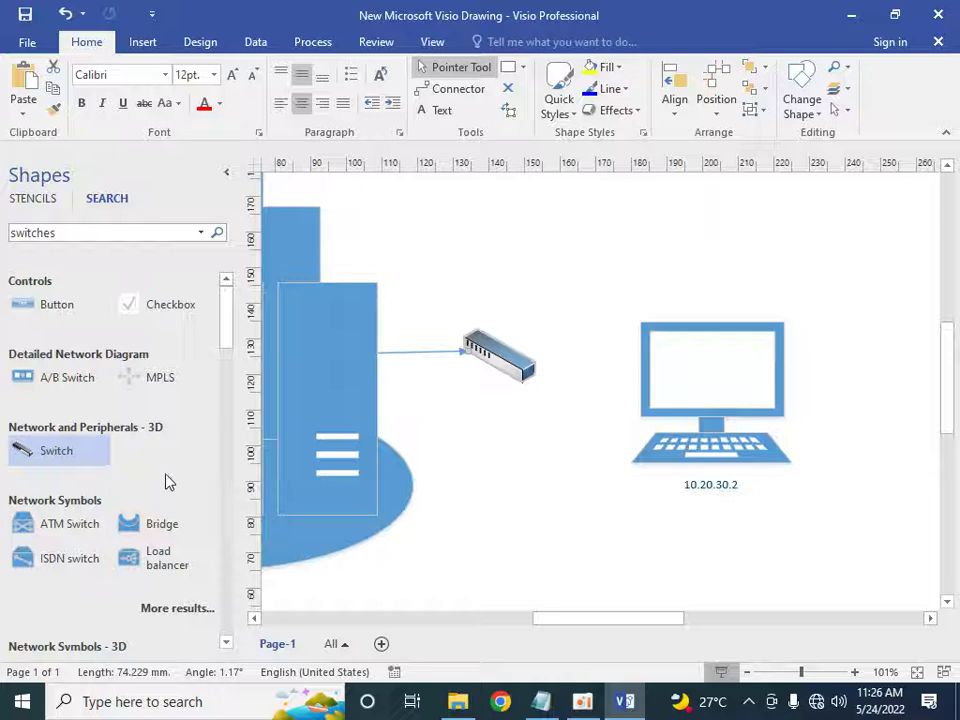
Duplicate the shortened connection twice and stack the copies below it, making three links from the data center to the switch
key("ctrl+z")
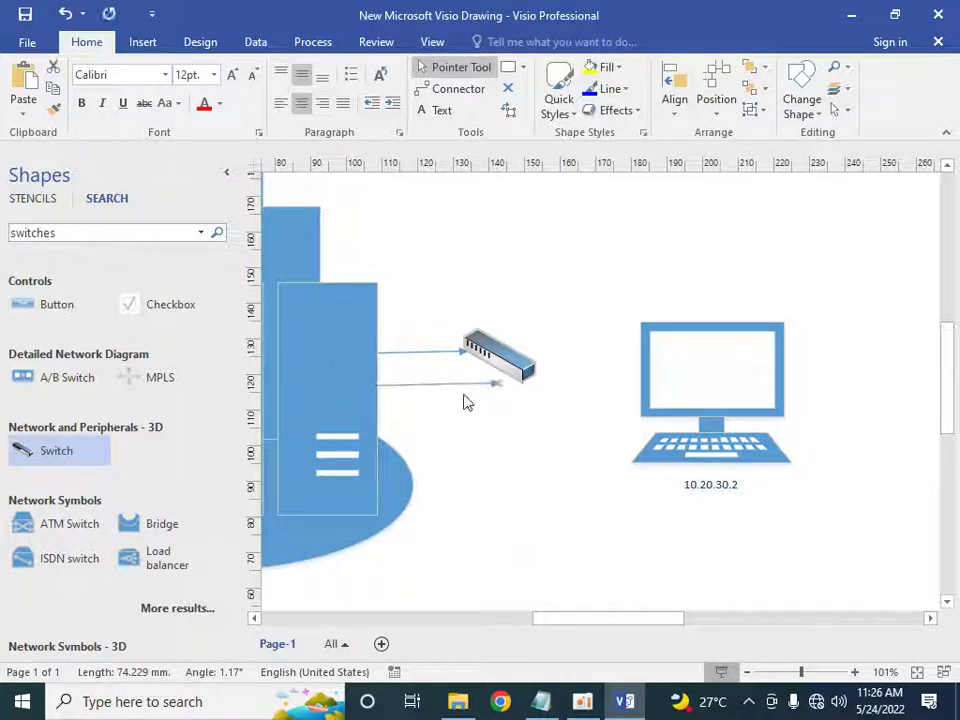
key("ctrl+v")
left_click_drag(458, 385, 446, 372)
left_click_drag(476, 418, 450, 378)
left_click(478, 441)
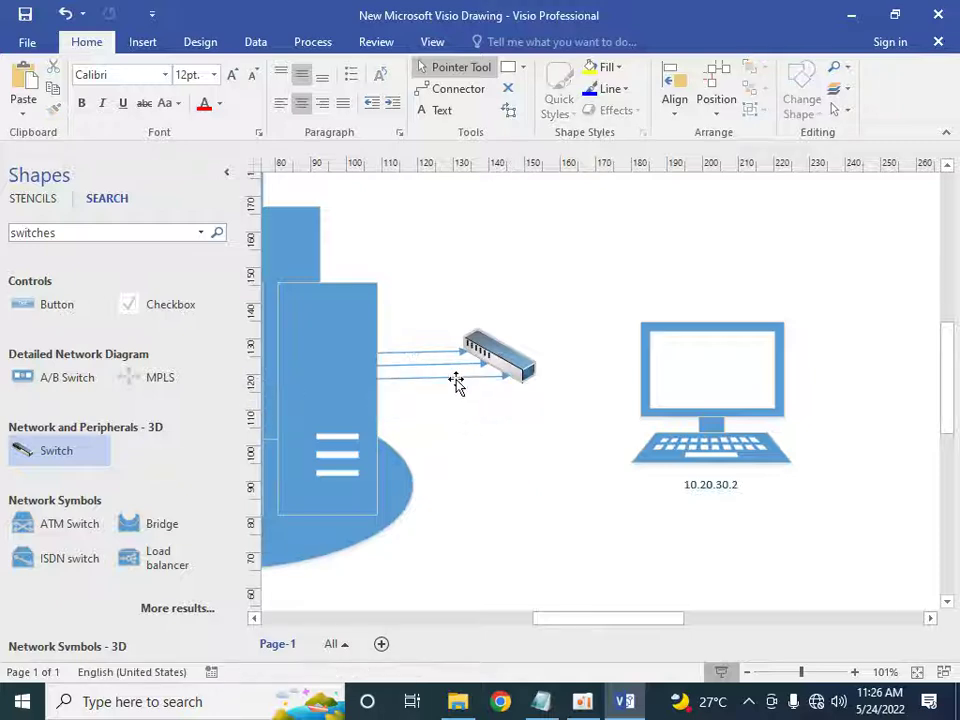
Copy the lowest connection and fit it between the switch and the terminal, about 38 mm long
left_click(388, 376)
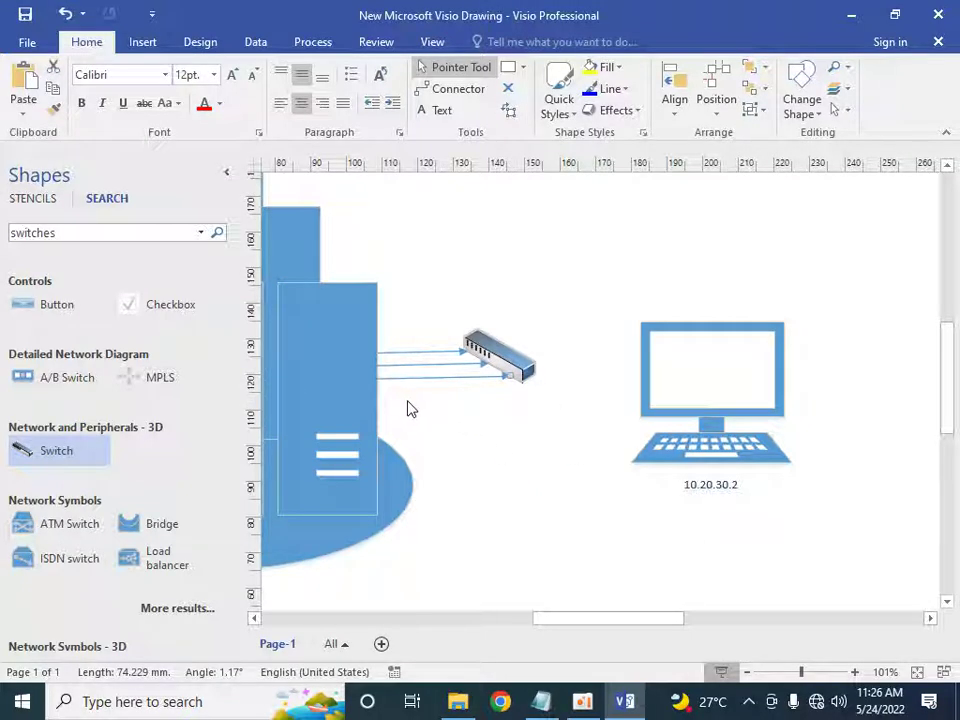
key("ctrl+v")
left_click_drag(463, 409, 641, 358)
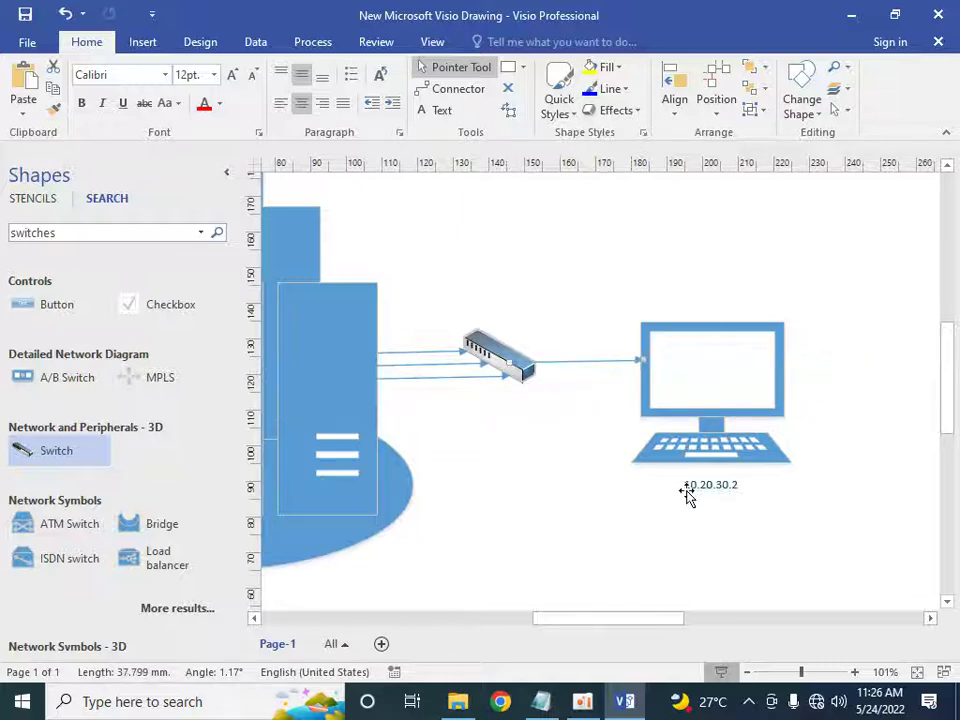
Add the line "Management Terminal" above the IP address in the terminal's label, correcting its spelling
left_click(690, 461)
double_click(705, 485)
left_click(703, 485)
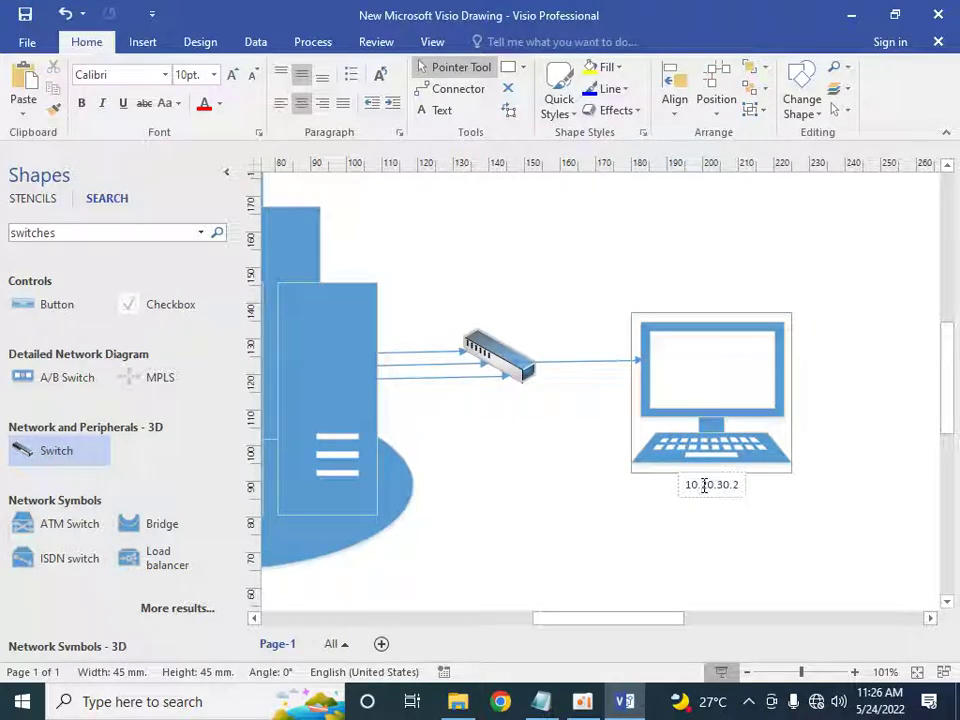
key("Return")
type("Mangemenet")
key("BackSpace")
key("BackSpace")
key("BackSpace")
key("BackSpace")
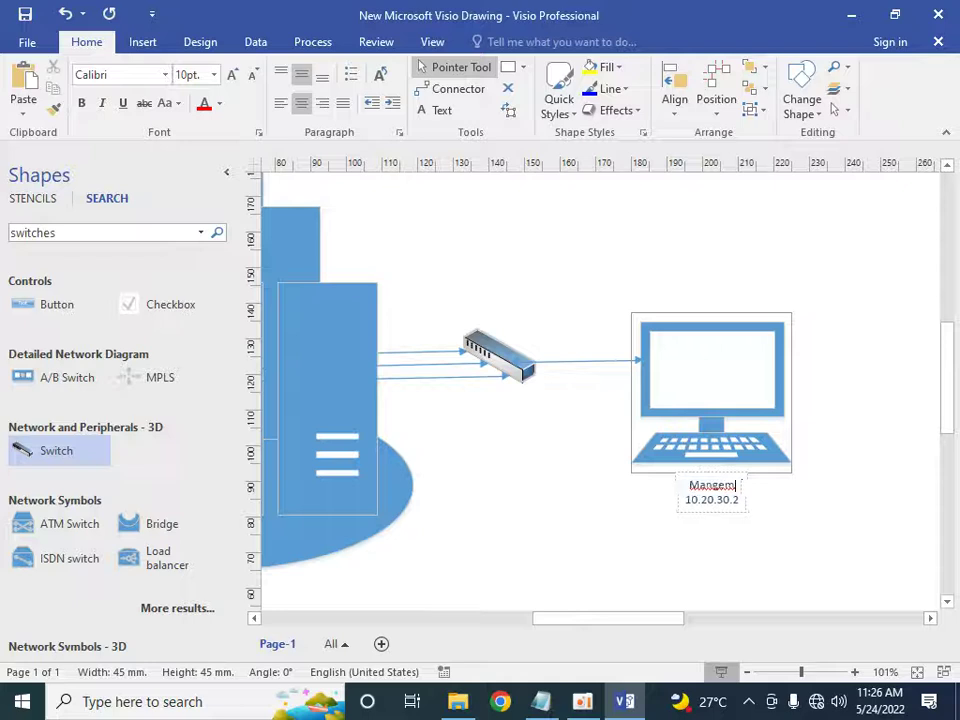
type("ent Terminal;")
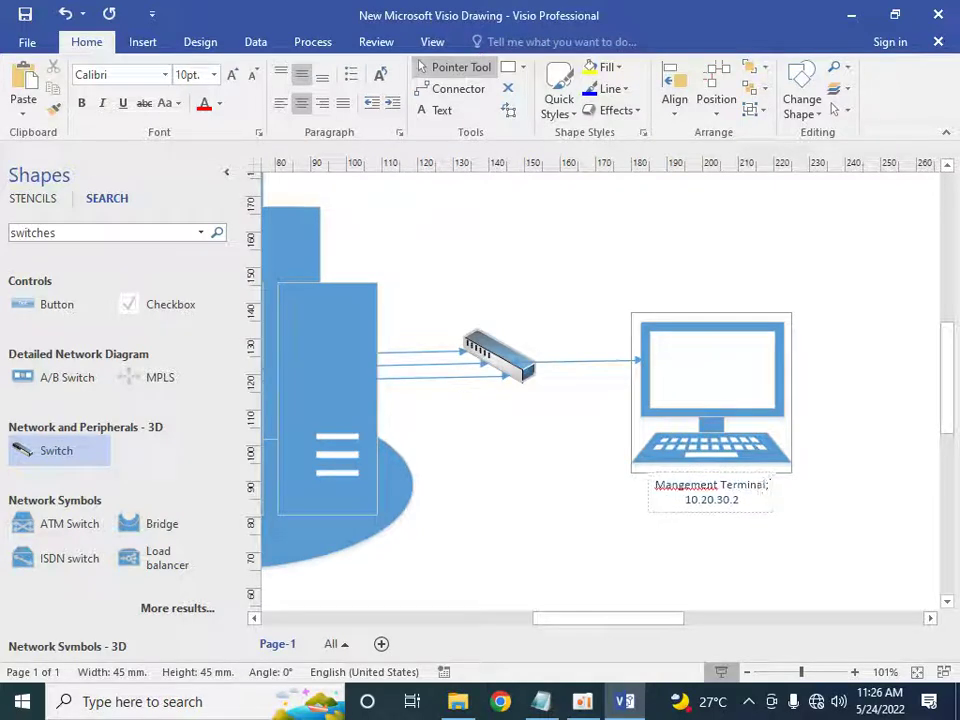
key("BackSpace")
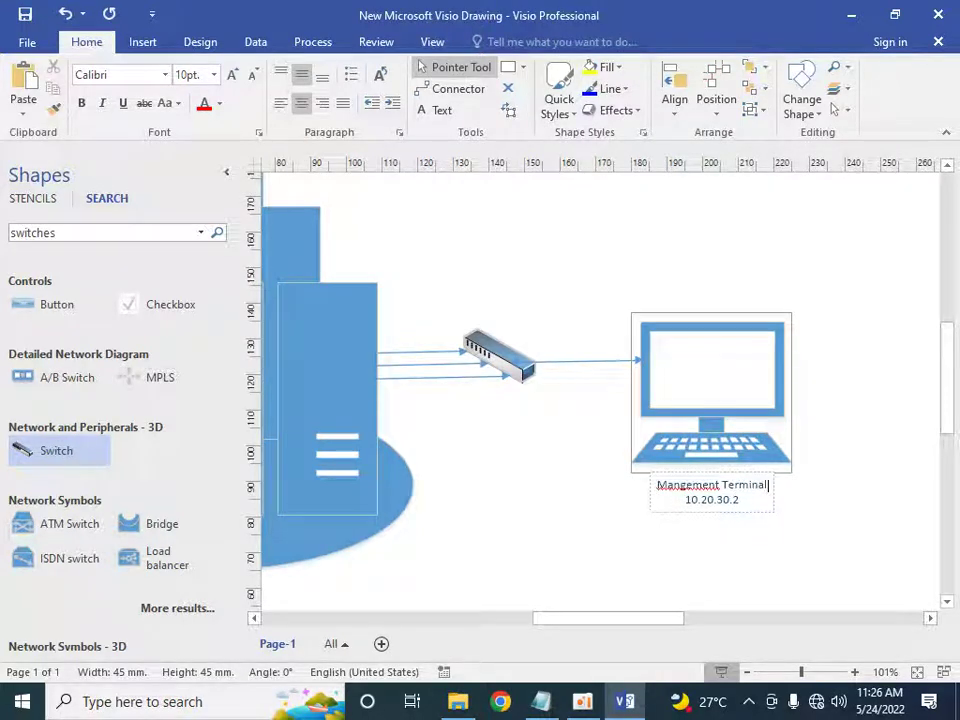
right_click(670, 485)
left_click(700, 487)
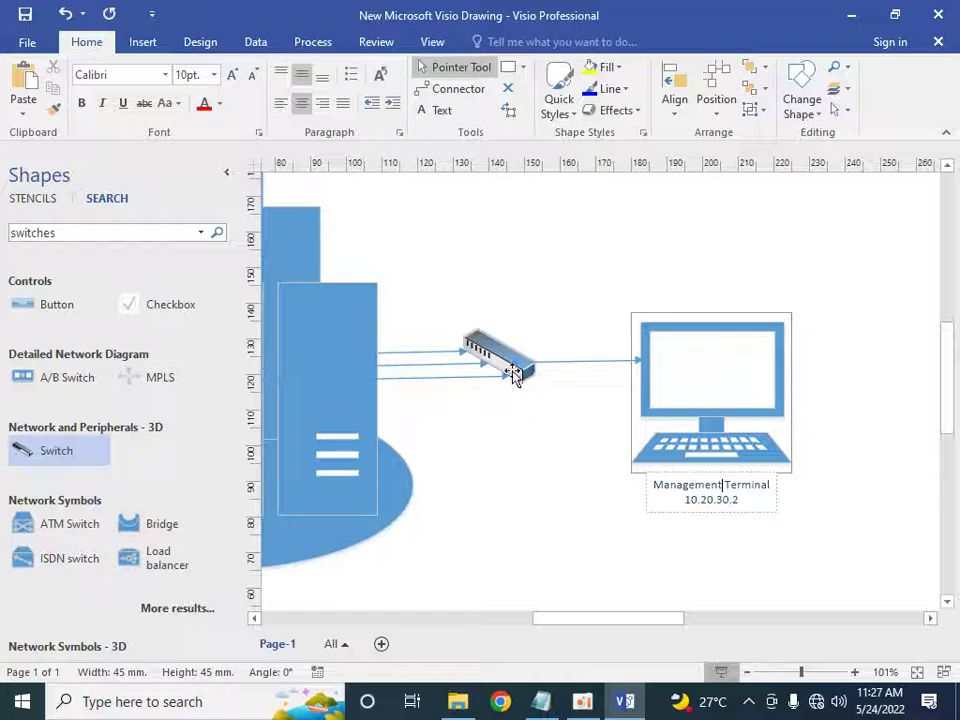
left_click(758, 528)
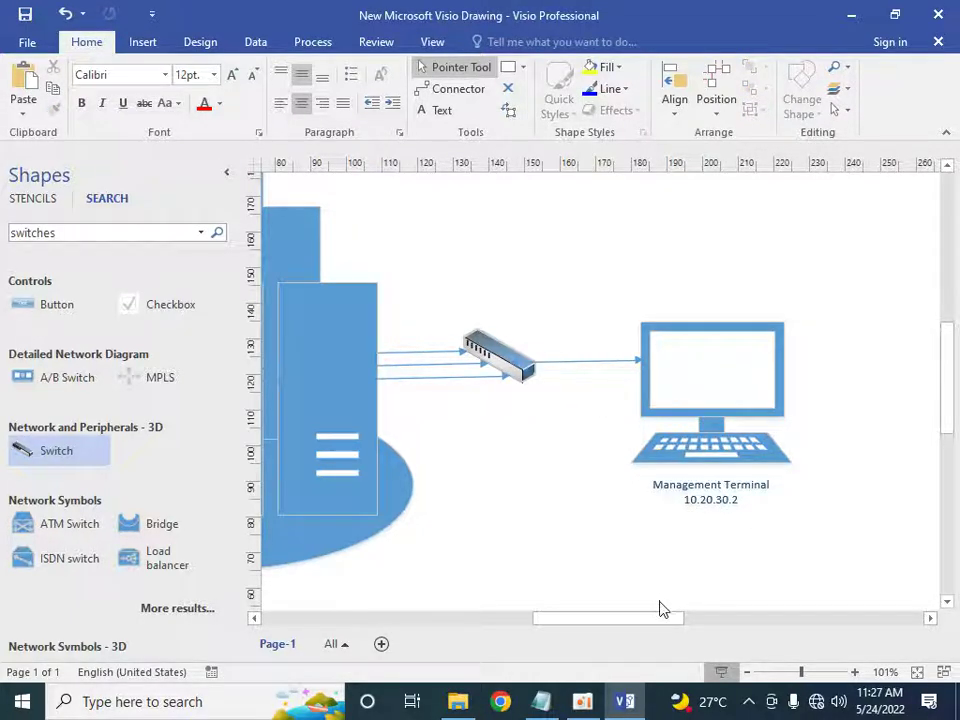
Collapse the Shapes pane, pull the small server shape out below the data center, and return it to the leftmost tower
left_click(226, 172)
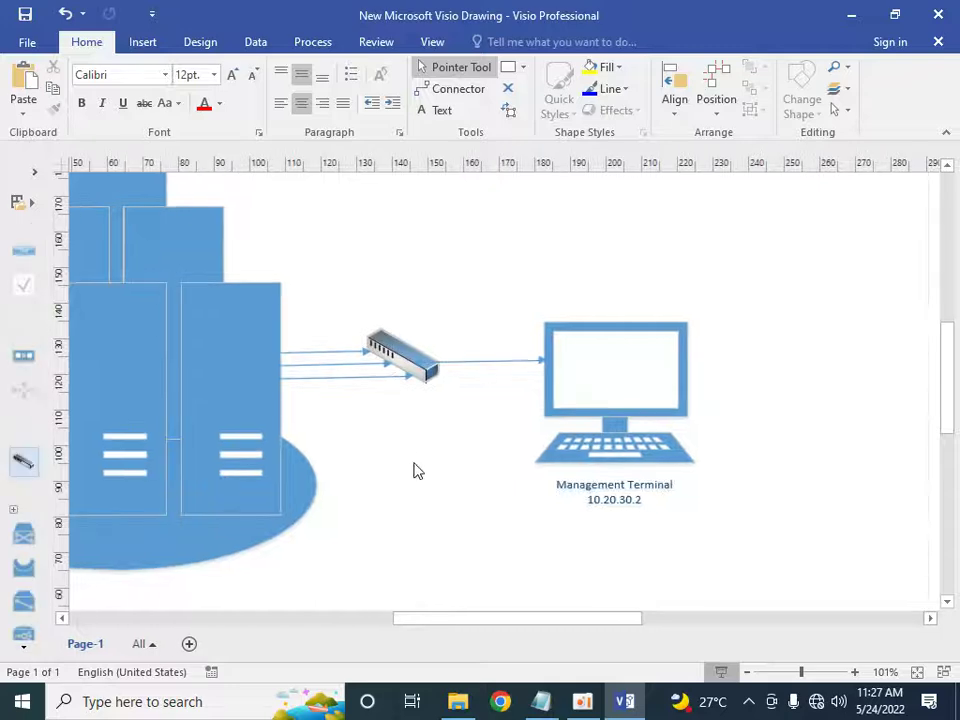
scroll(416, 469, "down", 4)
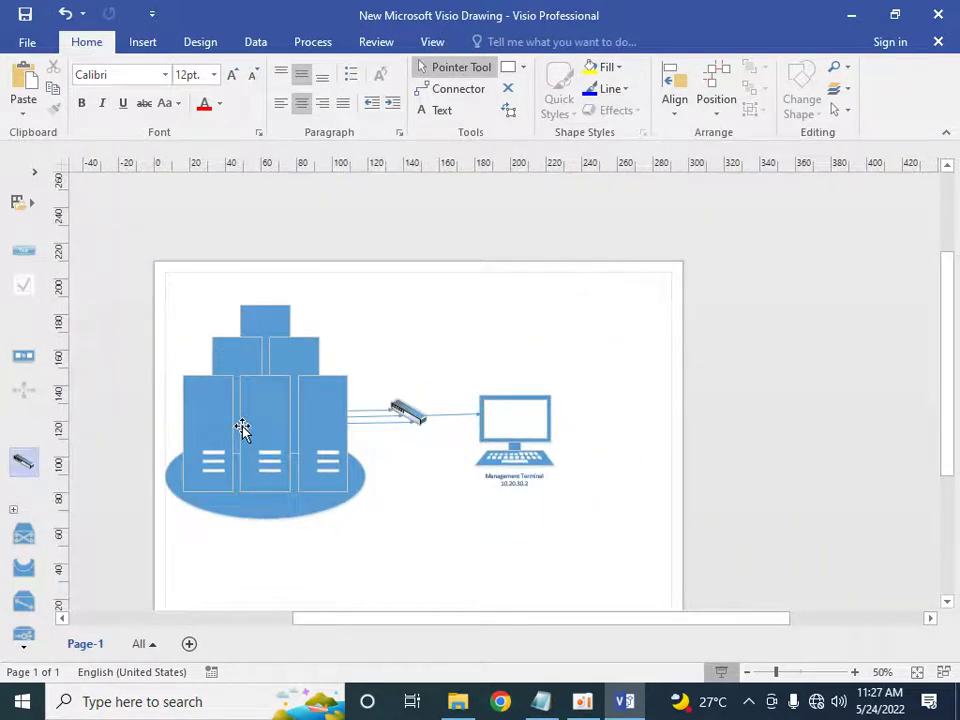
left_click(210, 414)
left_click(208, 408)
left_click_drag(208, 421, 304, 573)
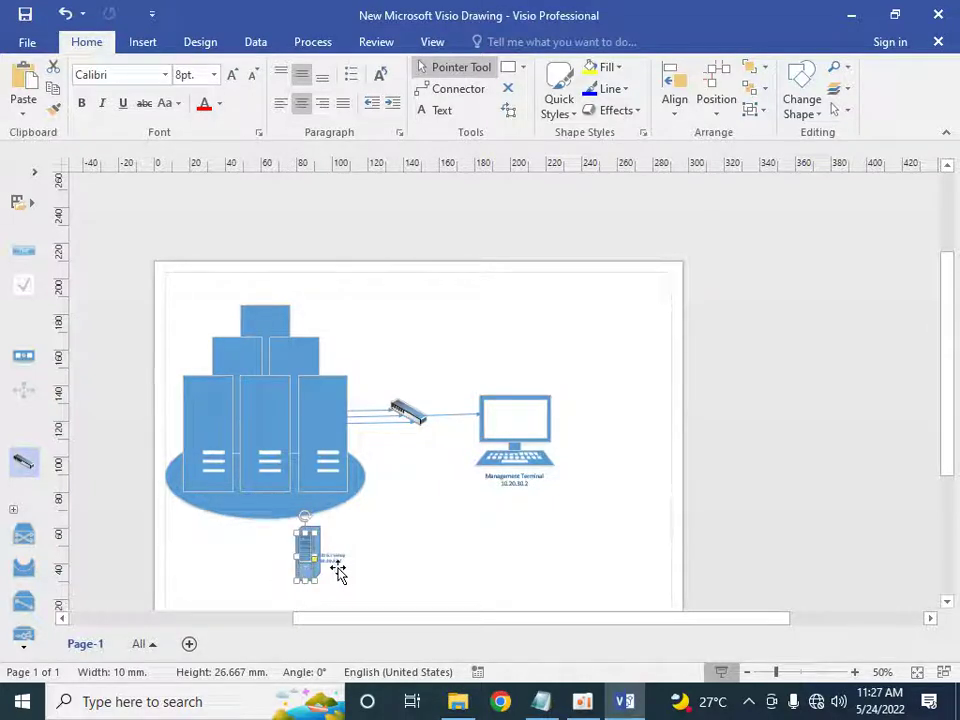
left_click_drag(292, 471, 210, 431)
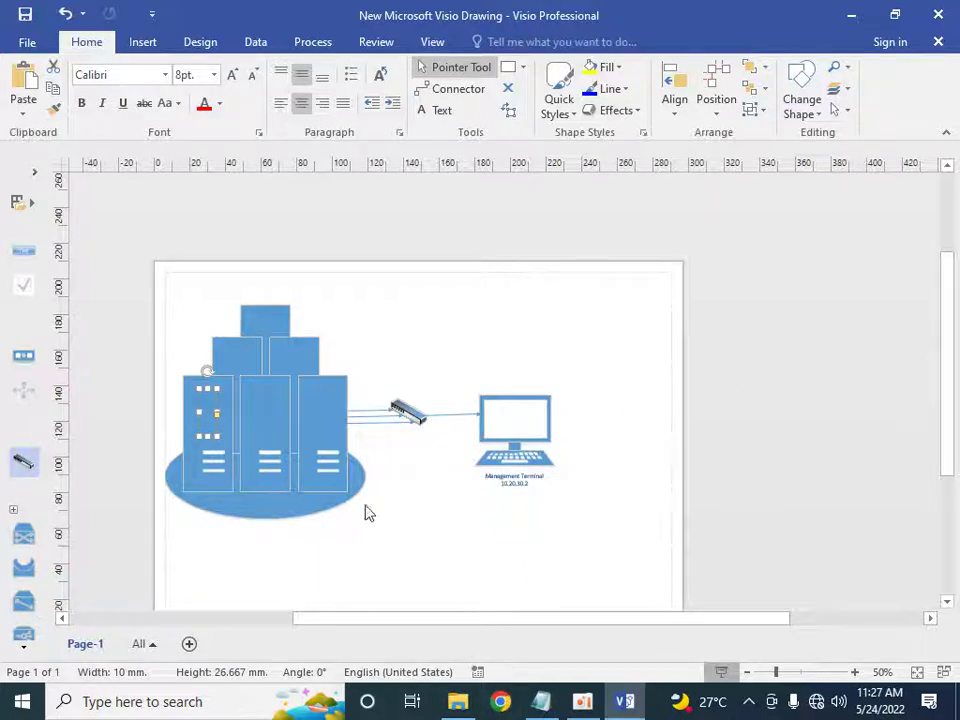
left_click(504, 706)
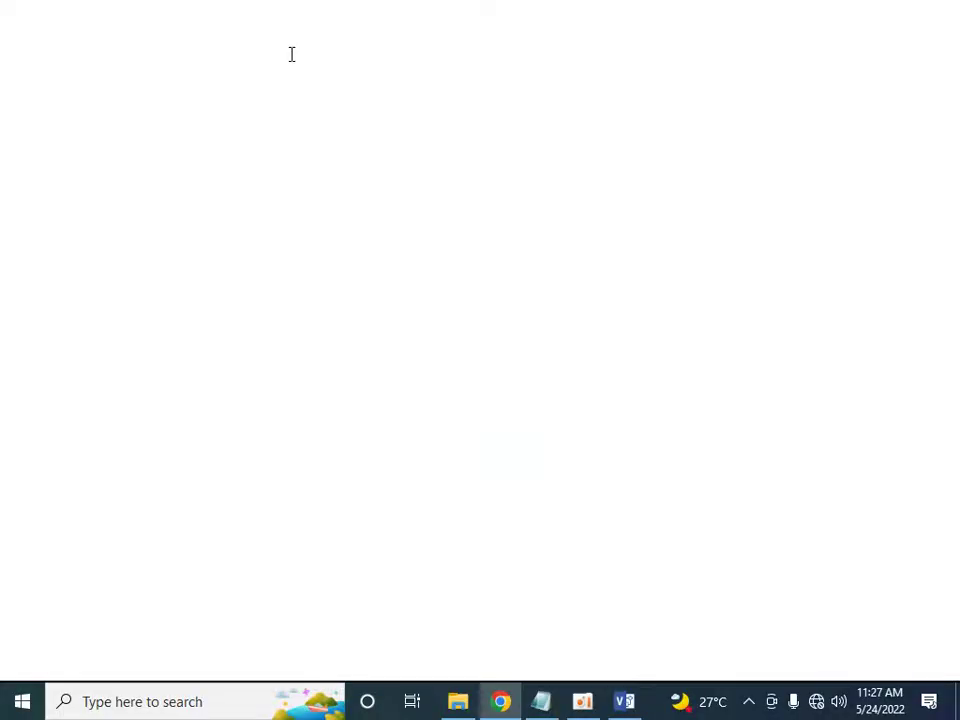
type("https://")
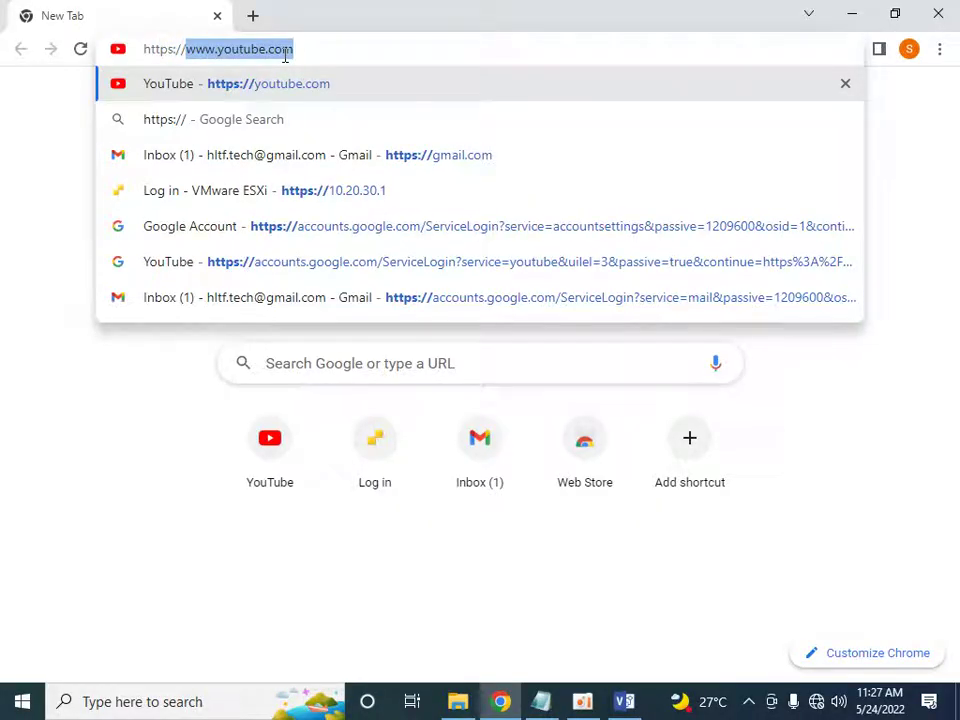
type("10.20.30.1")
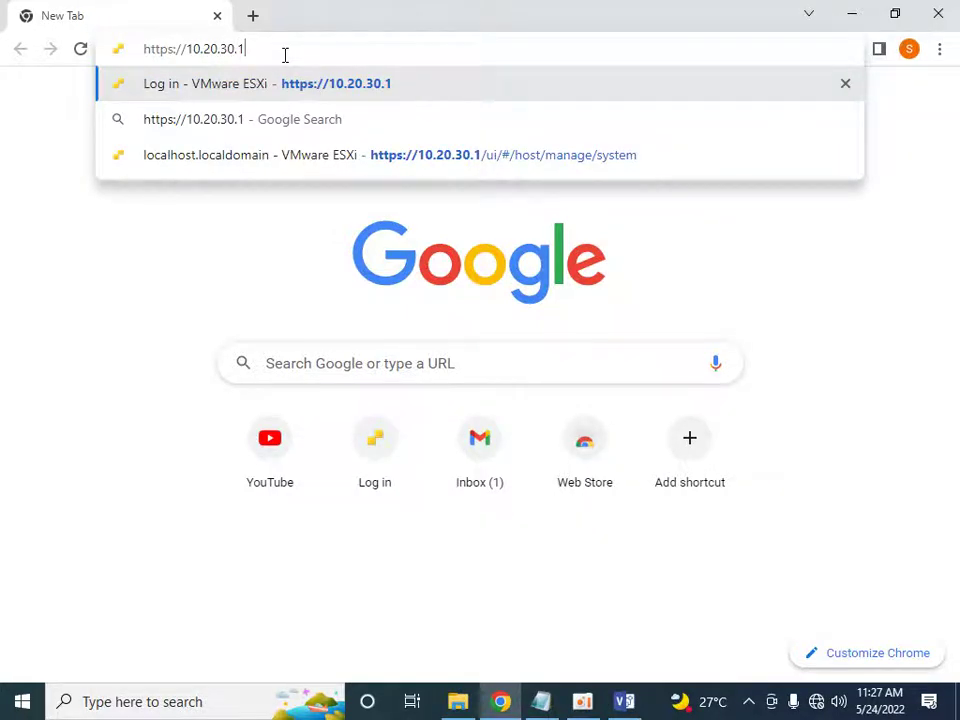
key("Return")
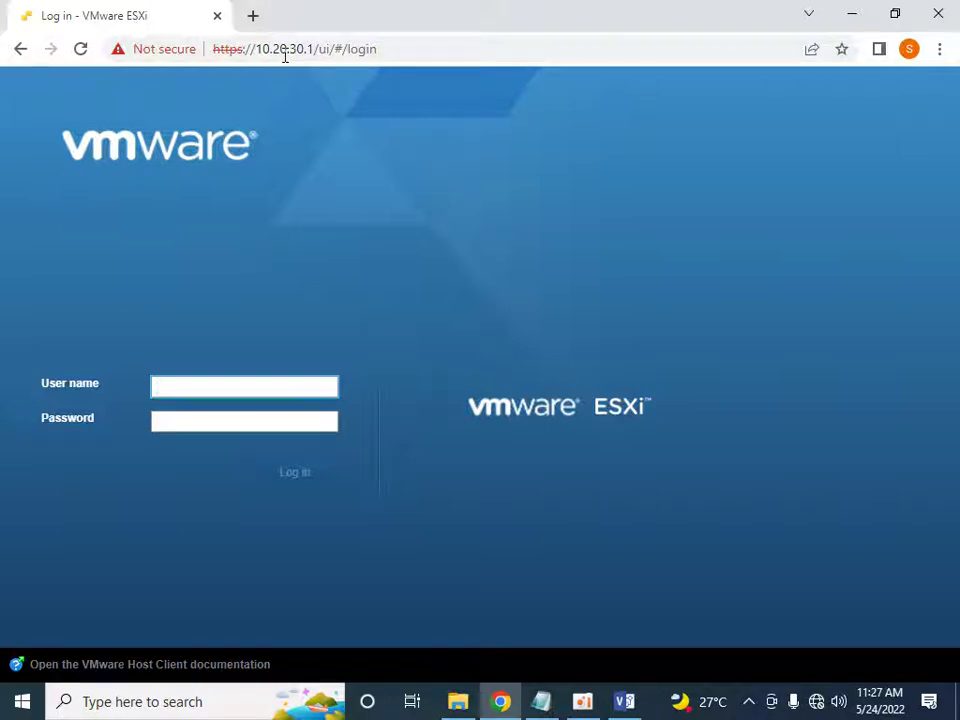
Log in to the ESXi host as root, entering the account password
type("root")
key("Tab")
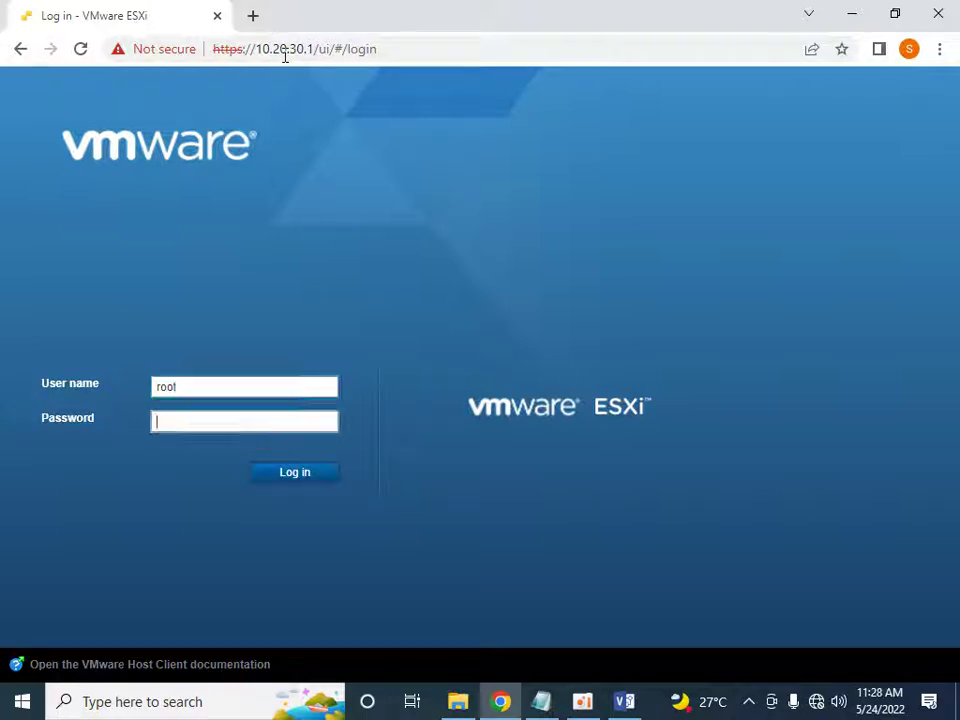
type("••")
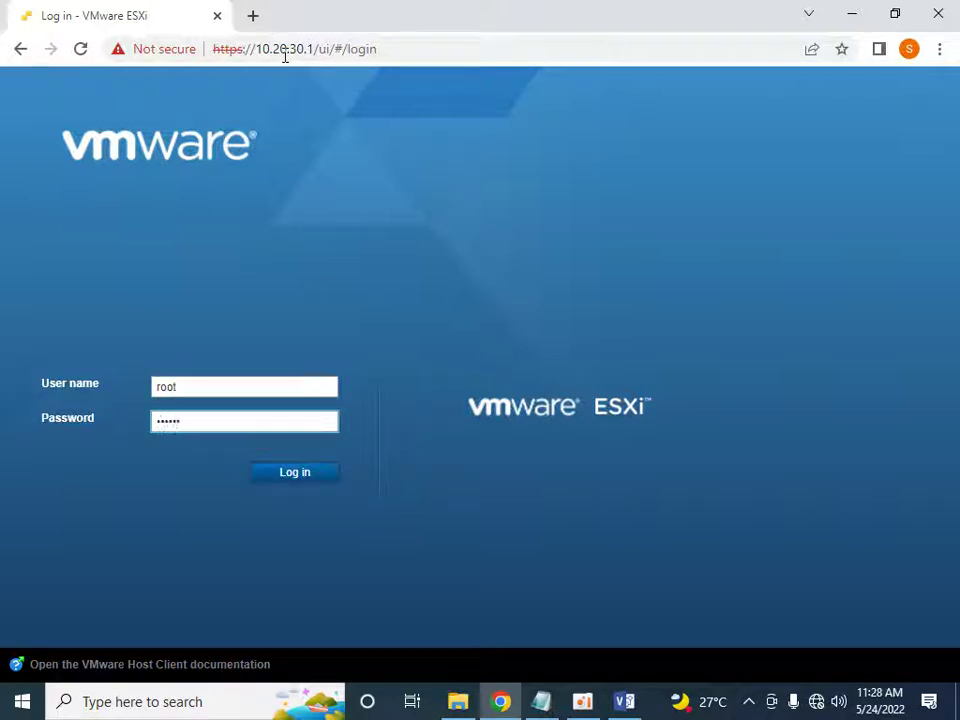
key("Return")
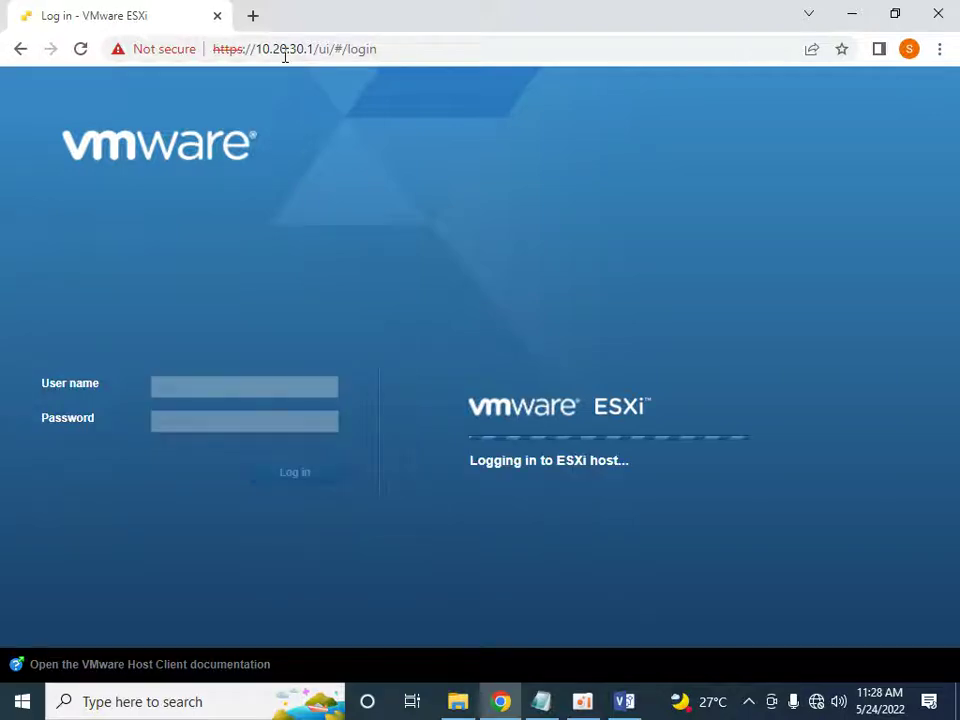
Switch to Notepad, highlight the root password instruction in step vi, and return to the ESXi client to open the host's Manage page
left_click(550, 712)
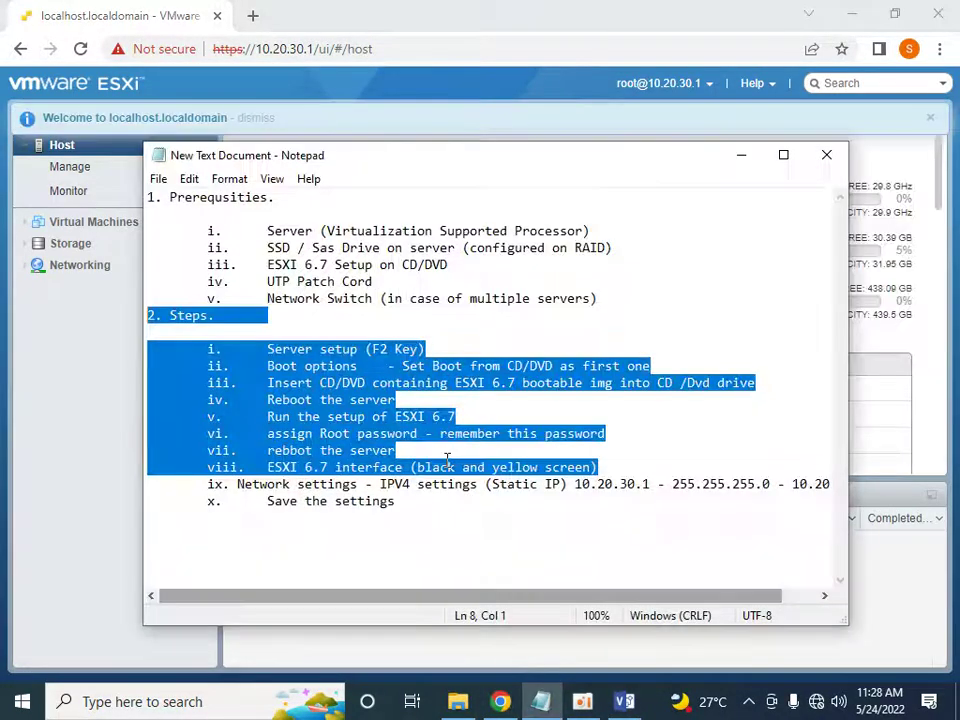
left_click(510, 416)
left_click_drag(605, 436, 265, 437)
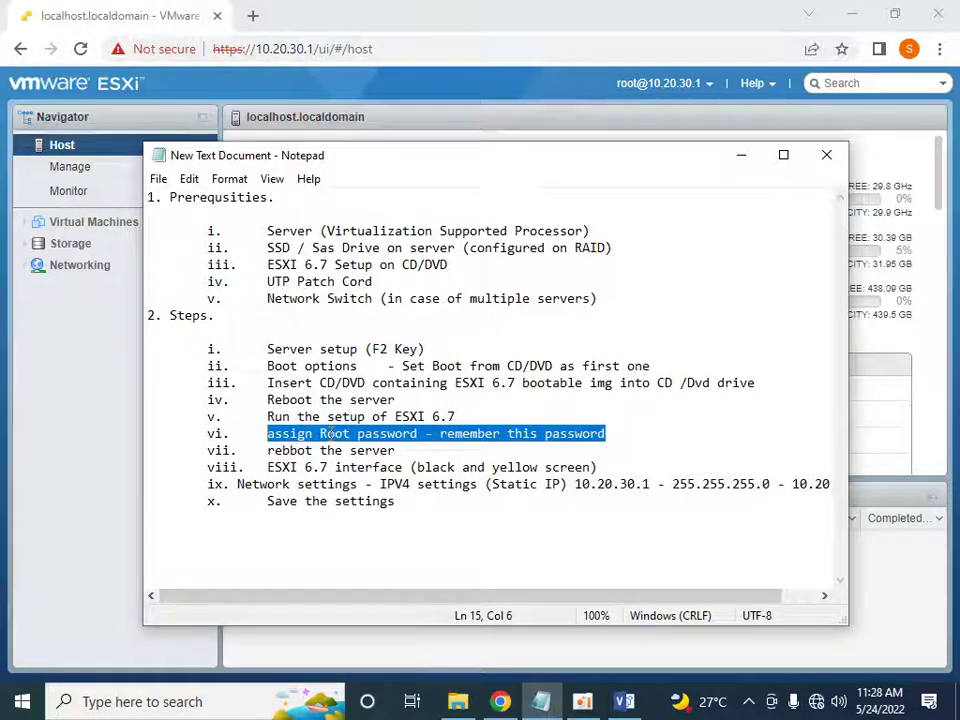
left_click(745, 160)
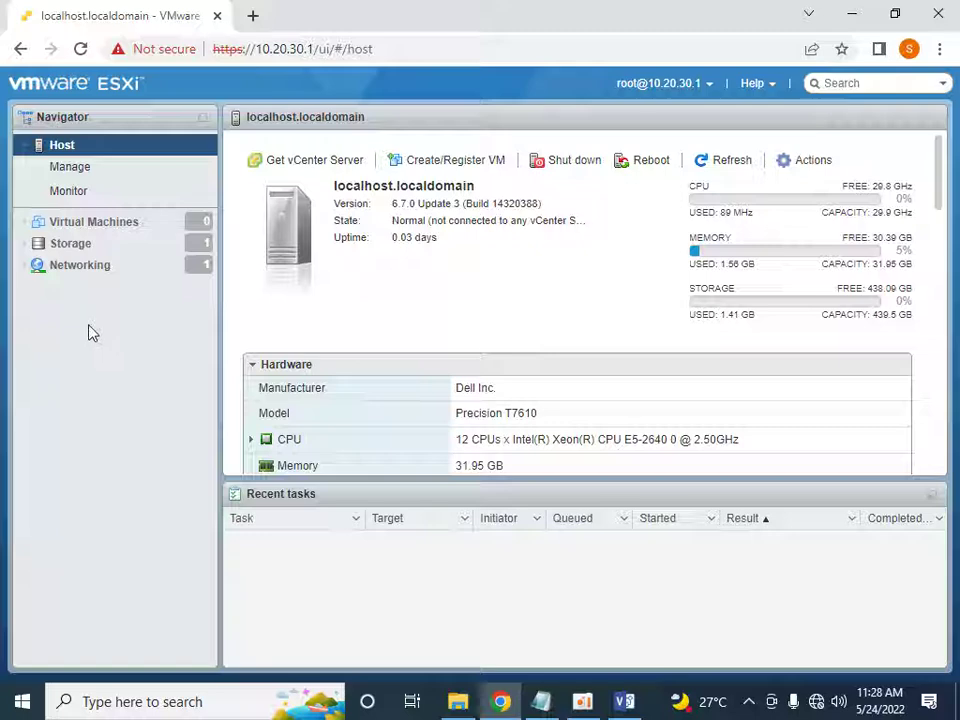
left_click(86, 175)
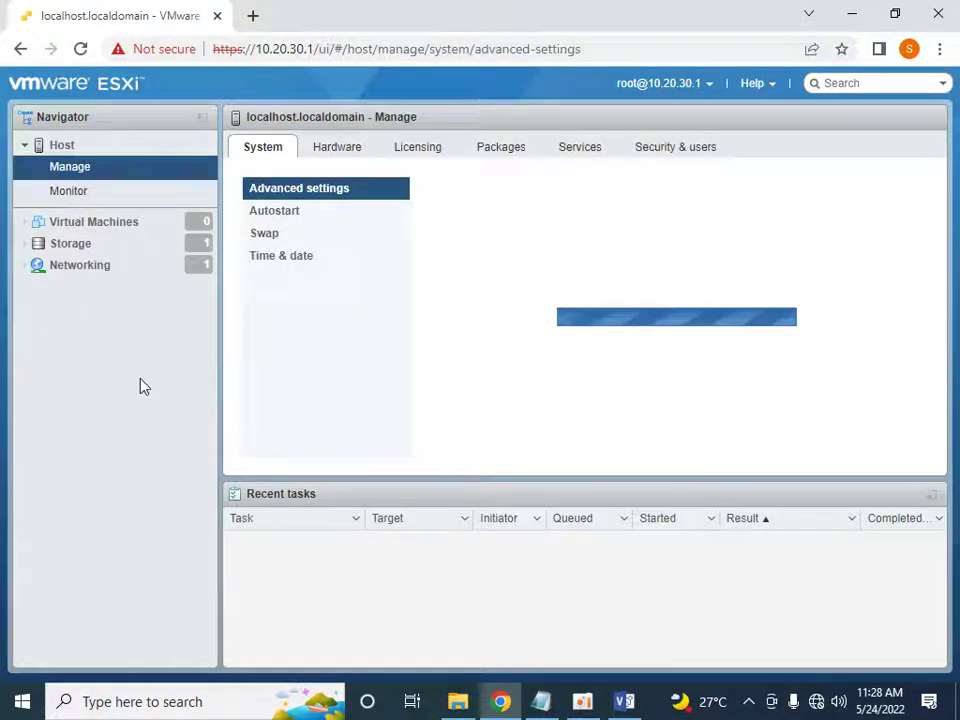
In Visio, replace the data center with the small server shape at the left end of the links, enlarged to 25 by 66.667 mm
left_click(624, 705)
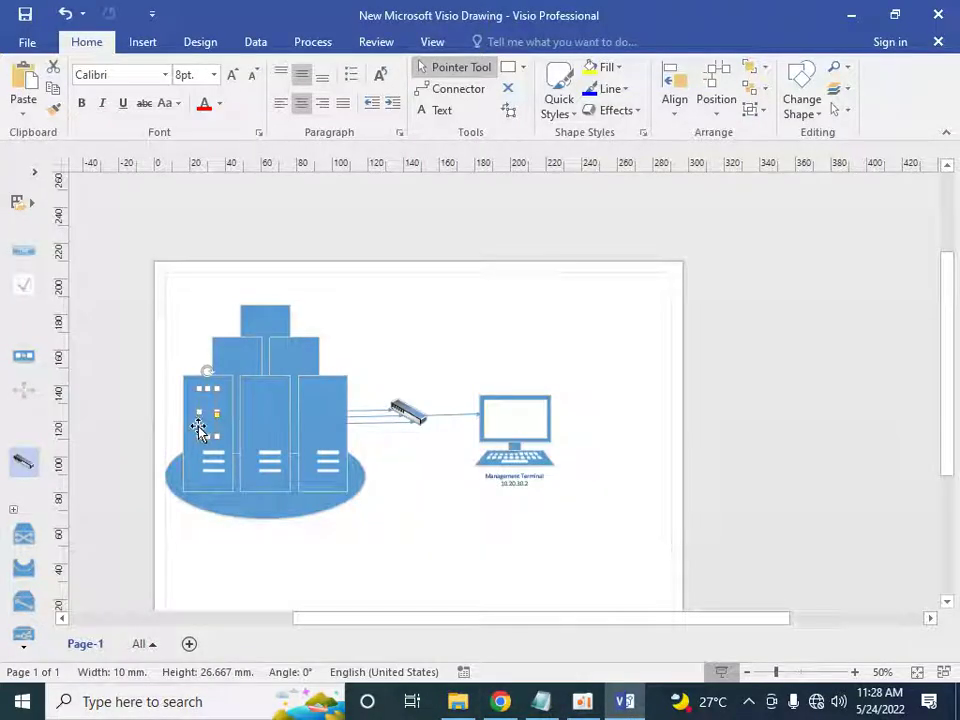
left_click_drag(205, 423, 264, 552)
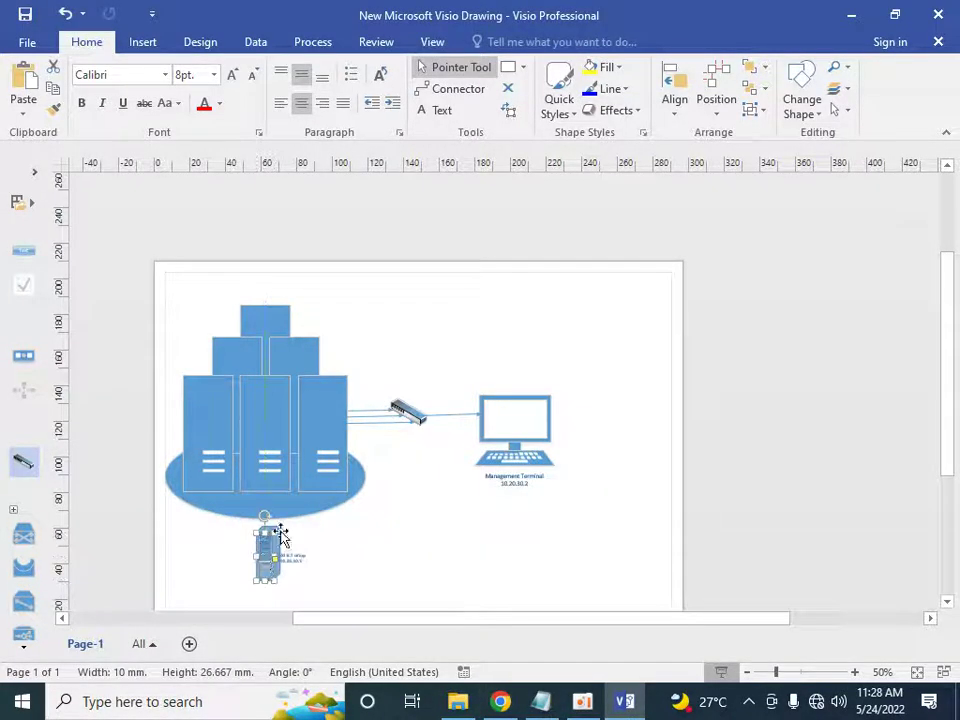
left_click(499, 584)
key("Delete")
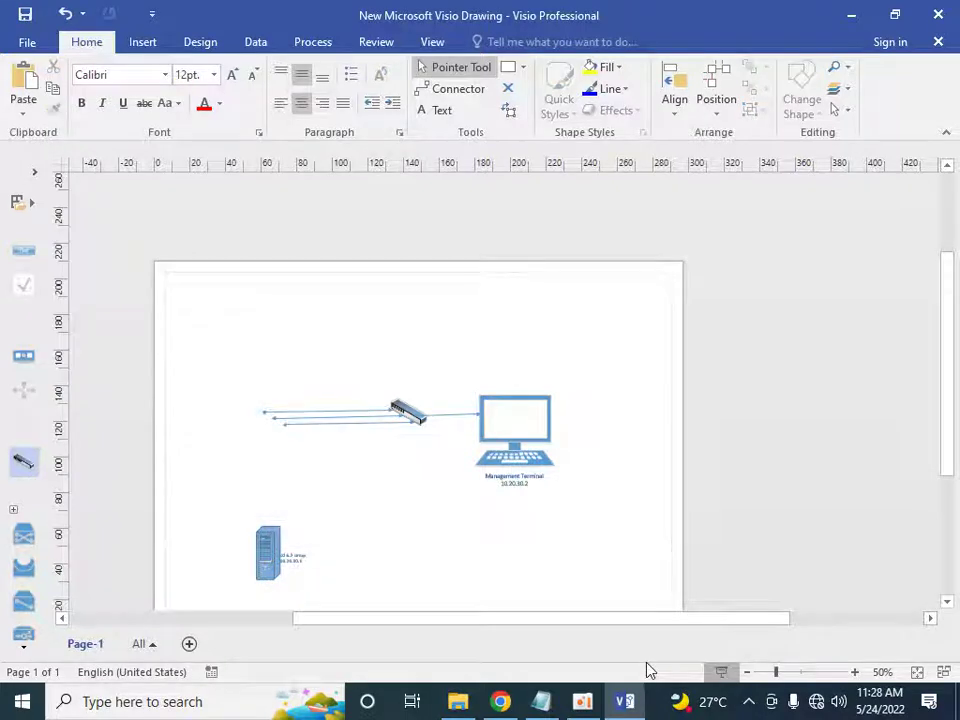
left_click_drag(274, 544, 226, 420)
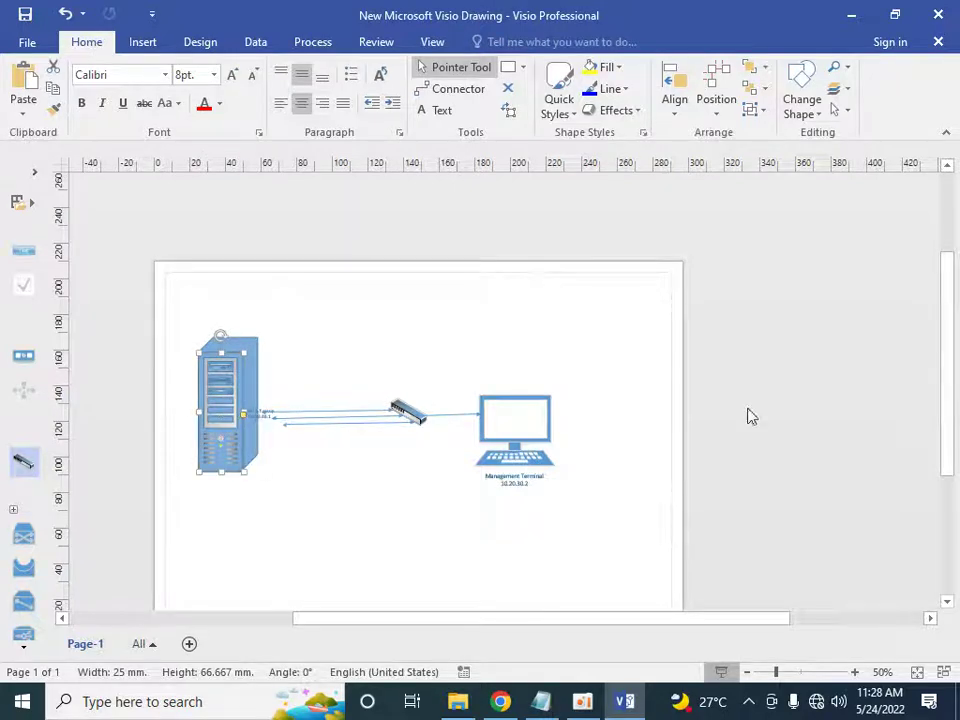
left_click(851, 15)
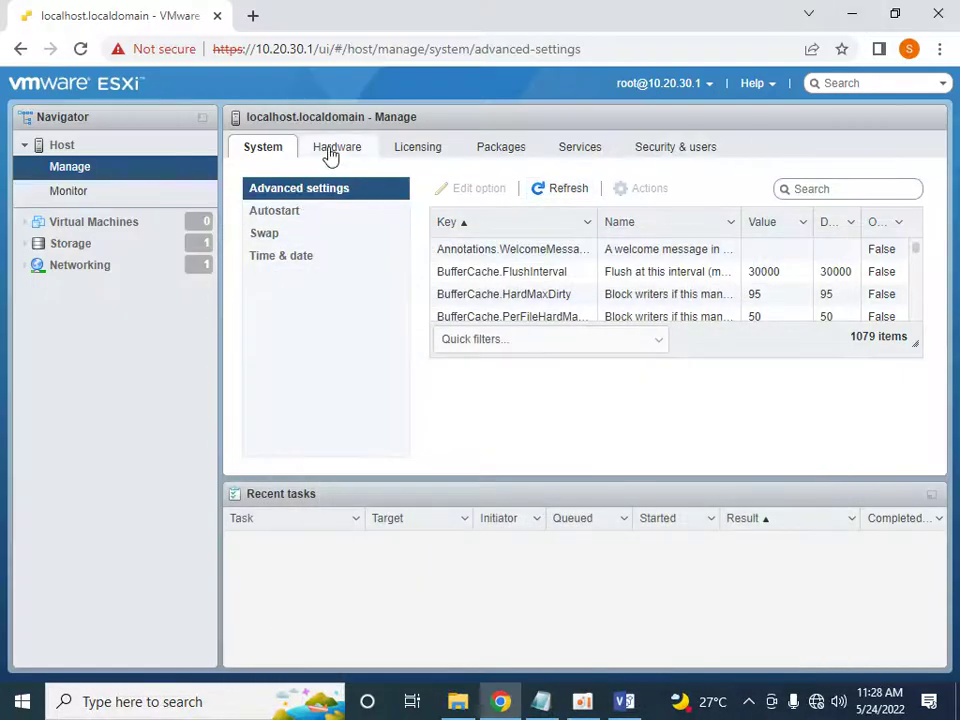
Examine the host's hardware power management settings and its overview page, from general information and hardware down to the performance chart
left_click(64, 170)
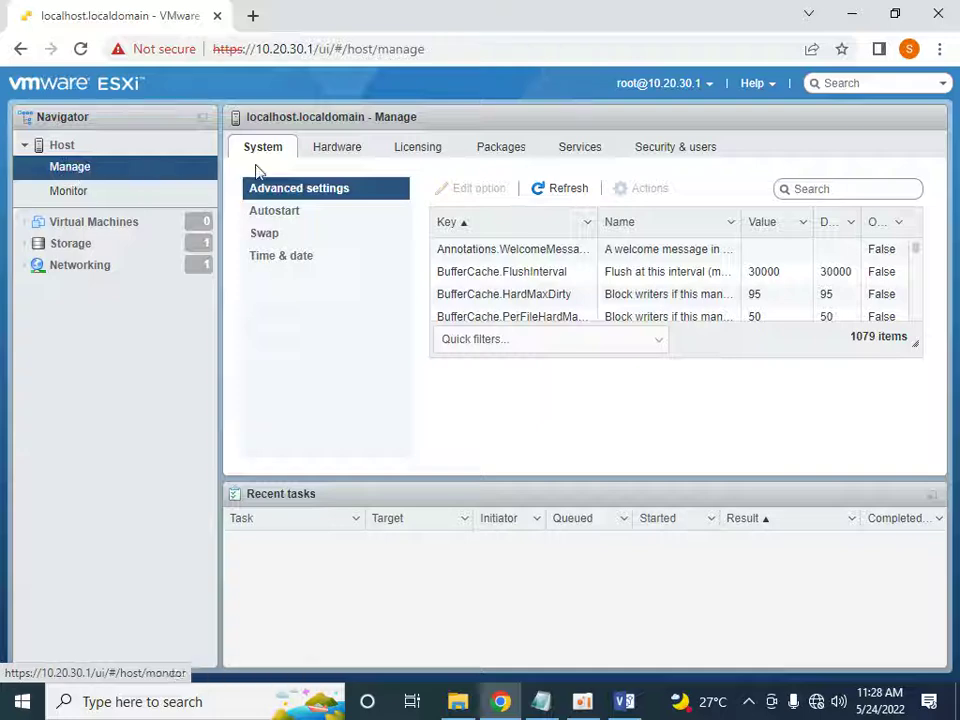
left_click(322, 156)
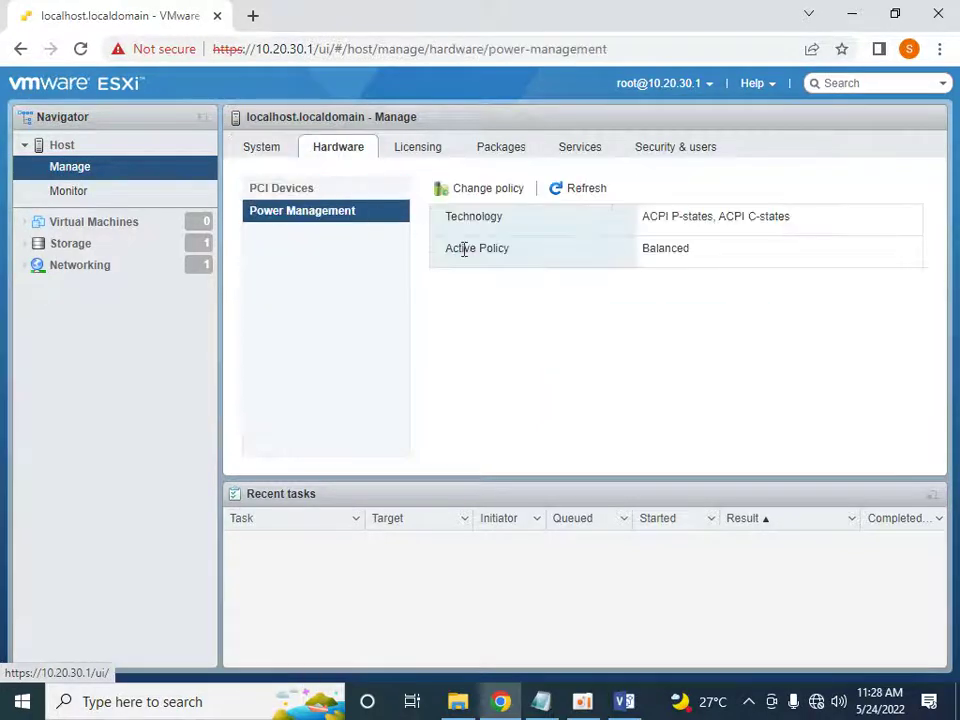
left_click(85, 154)
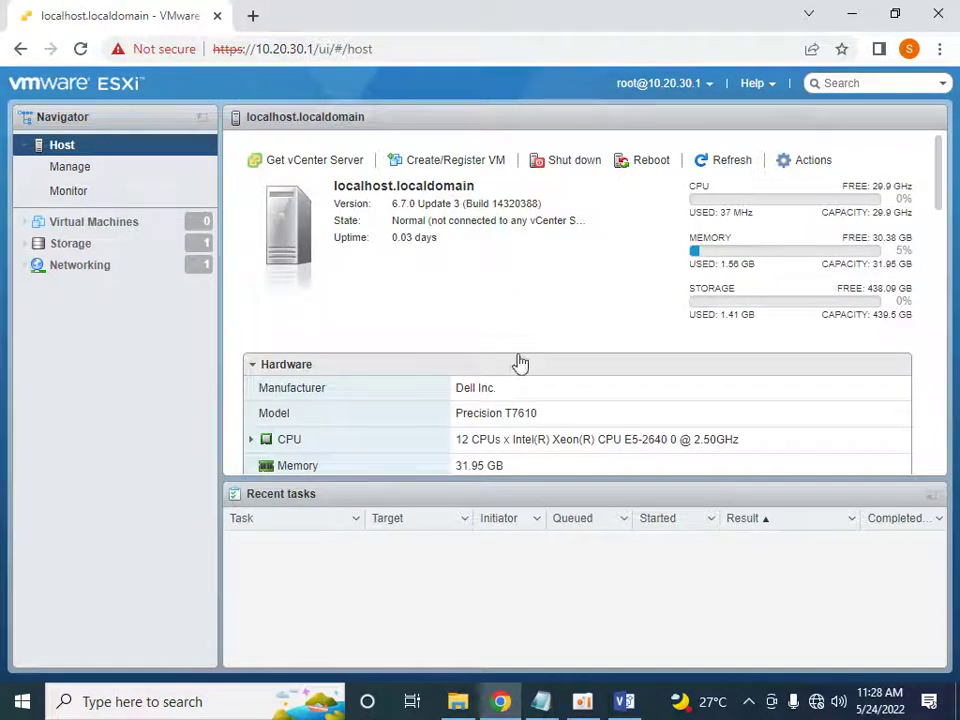
scroll(620, 400, "down", 1)
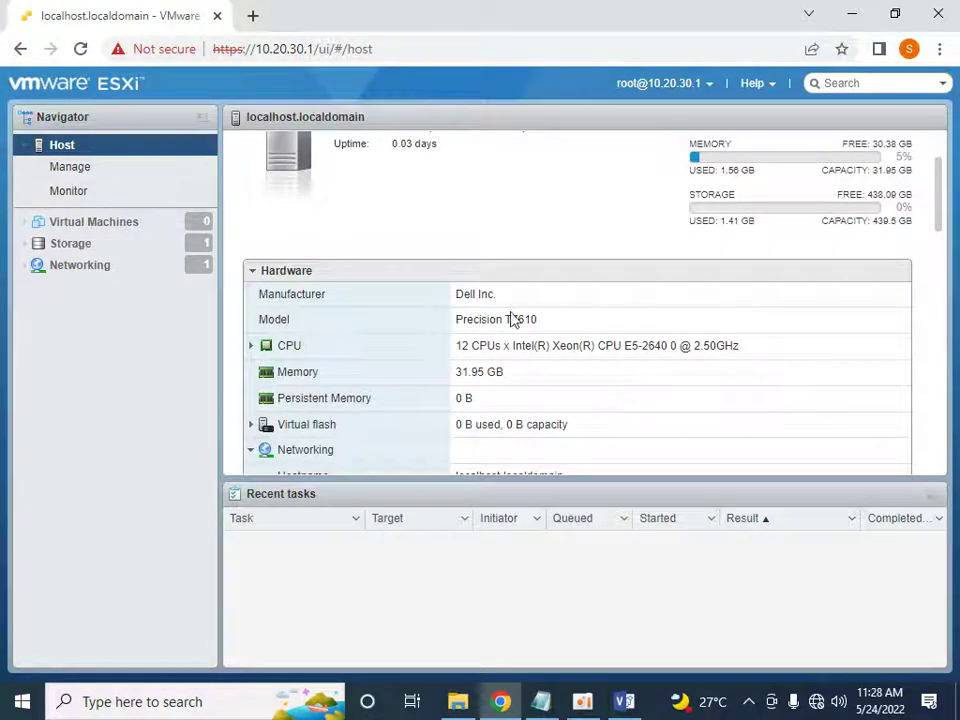
scroll(530, 340, "down", 1)
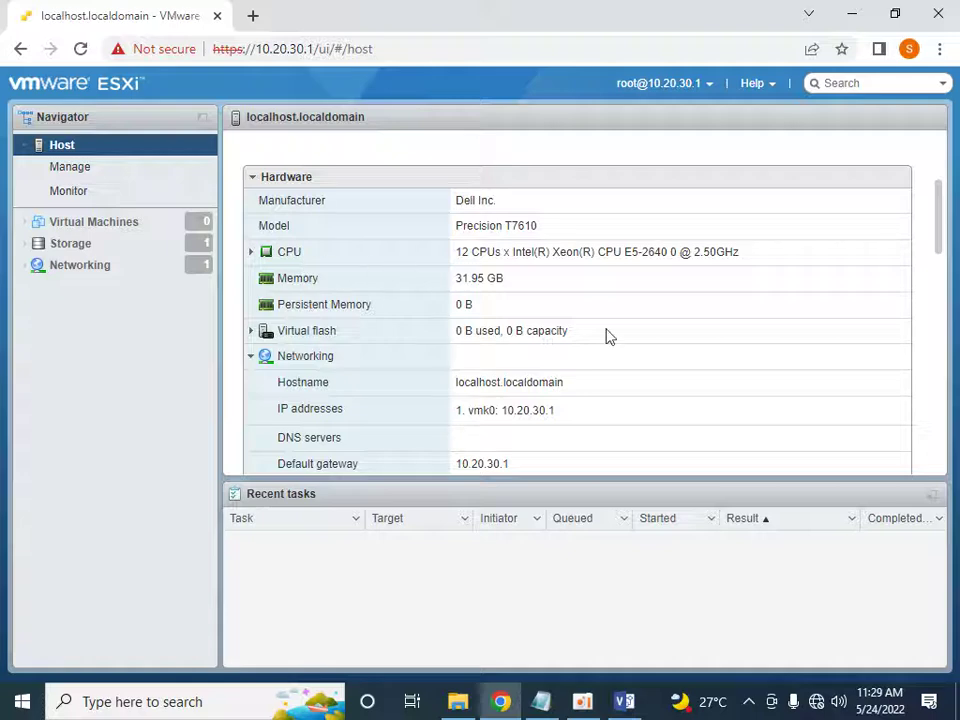
scroll(643, 354, "down", 3)
scroll(643, 354, "down", 1)
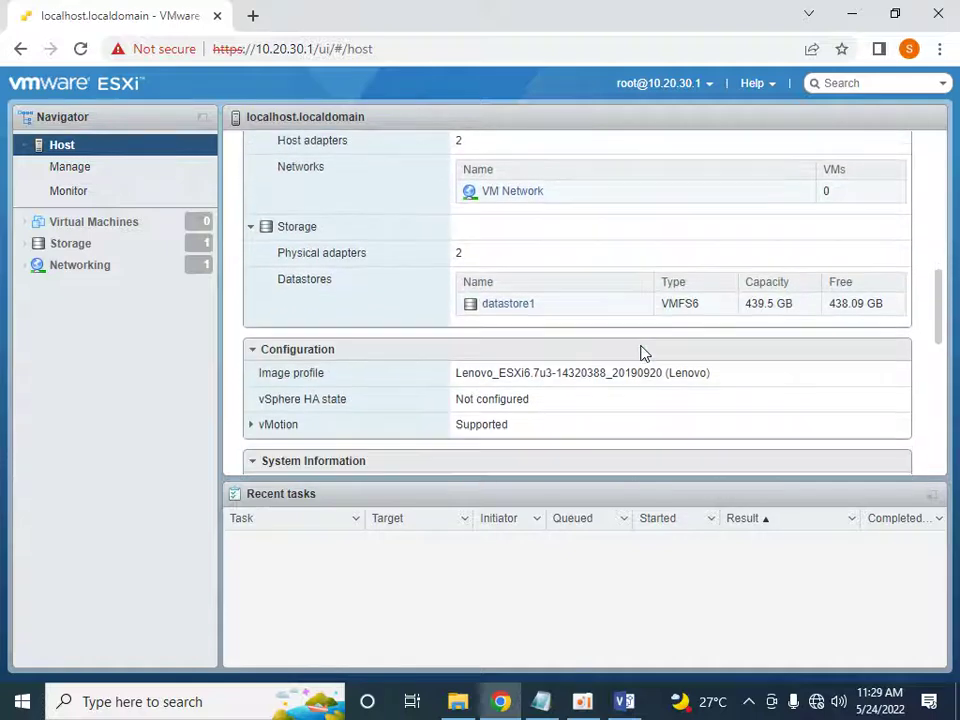
scroll(645, 368, "down", 5)
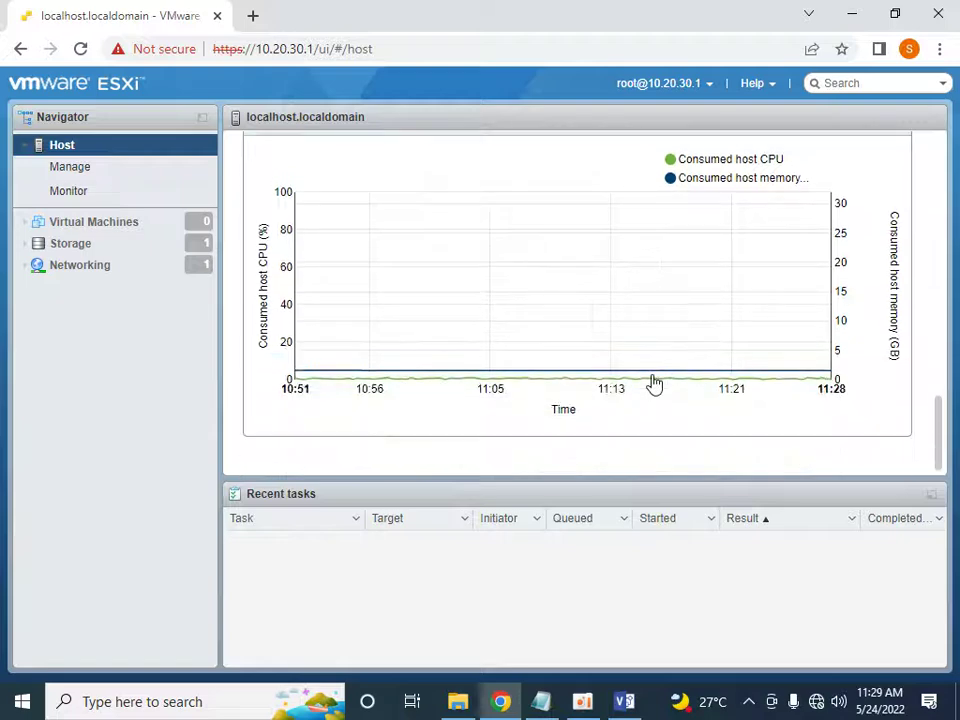
scroll(653, 383, "up", 6)
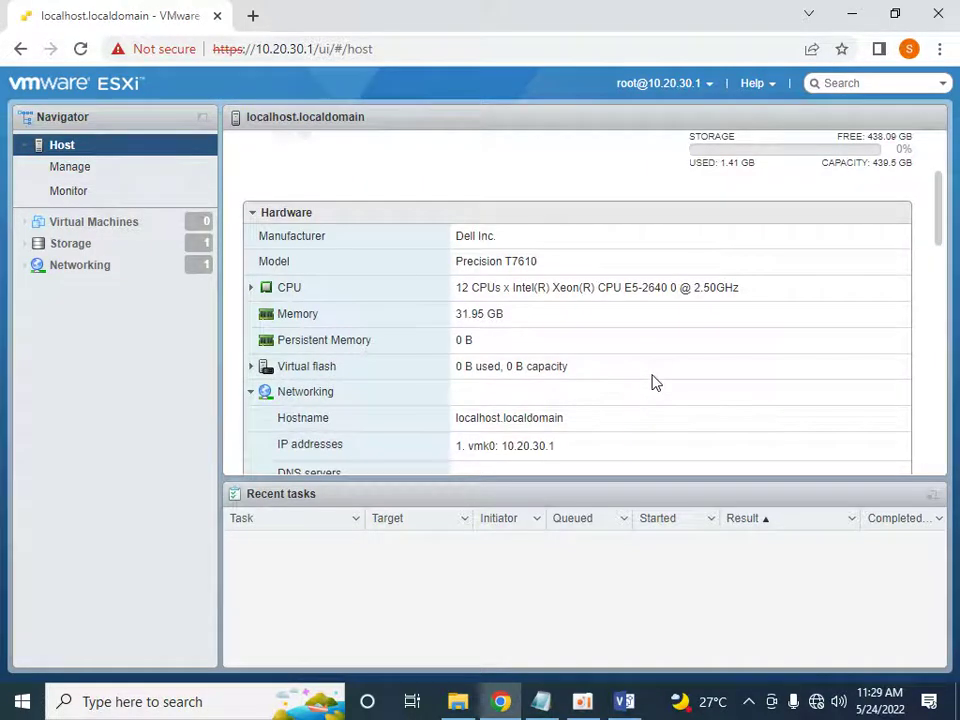
scroll(653, 382, "up", 2)
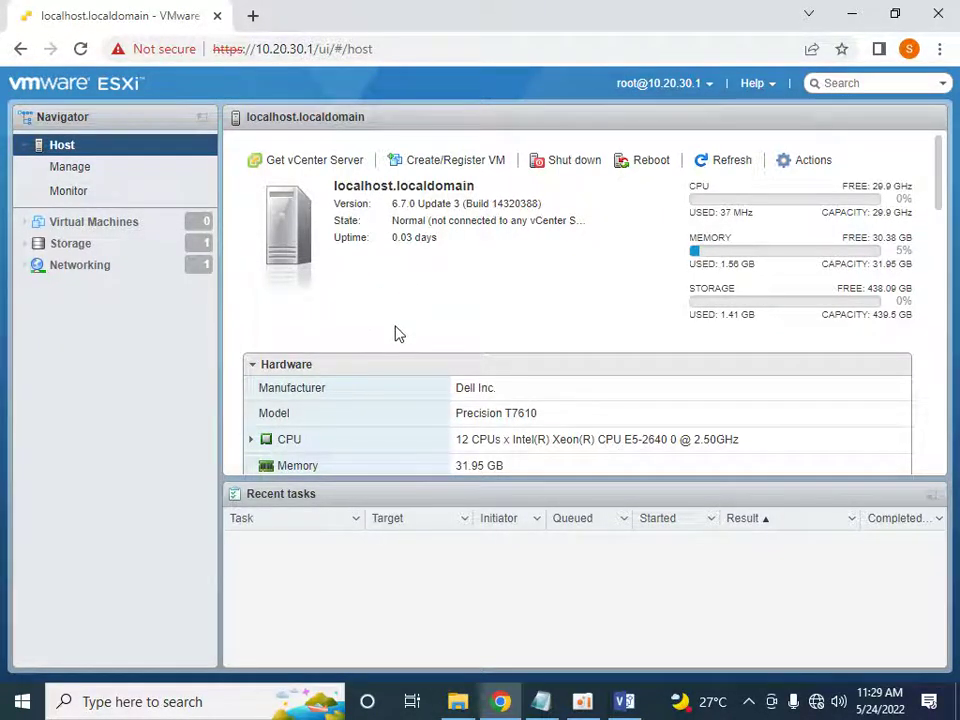
scroll(395, 333, "down", 1)
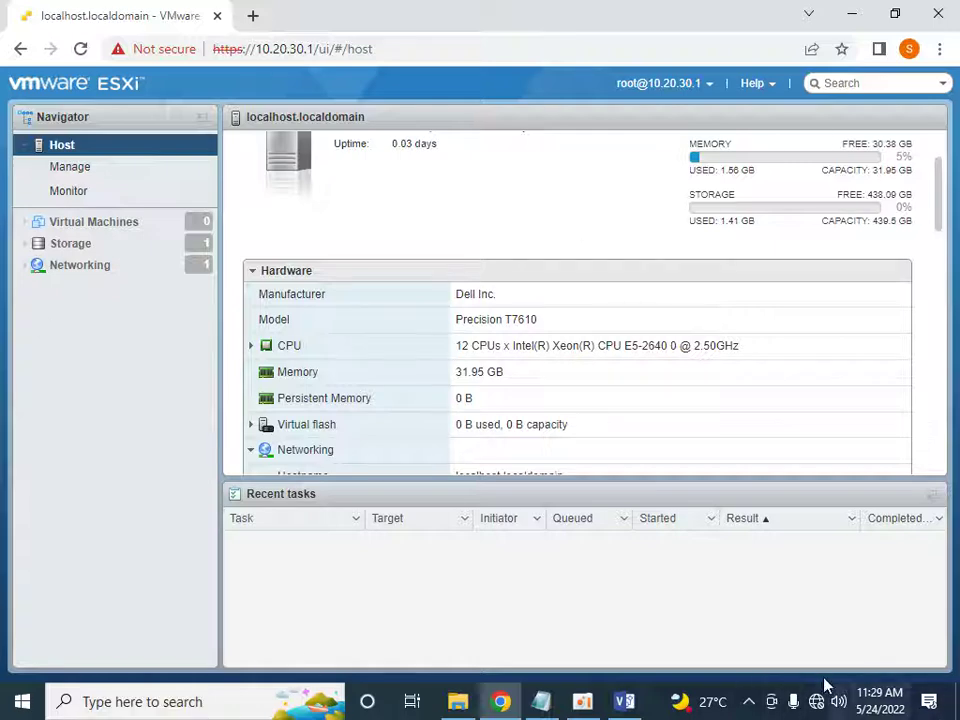
Open Command Prompt and run ipconfig to check the management terminal's IP configuration
left_click(22, 701)
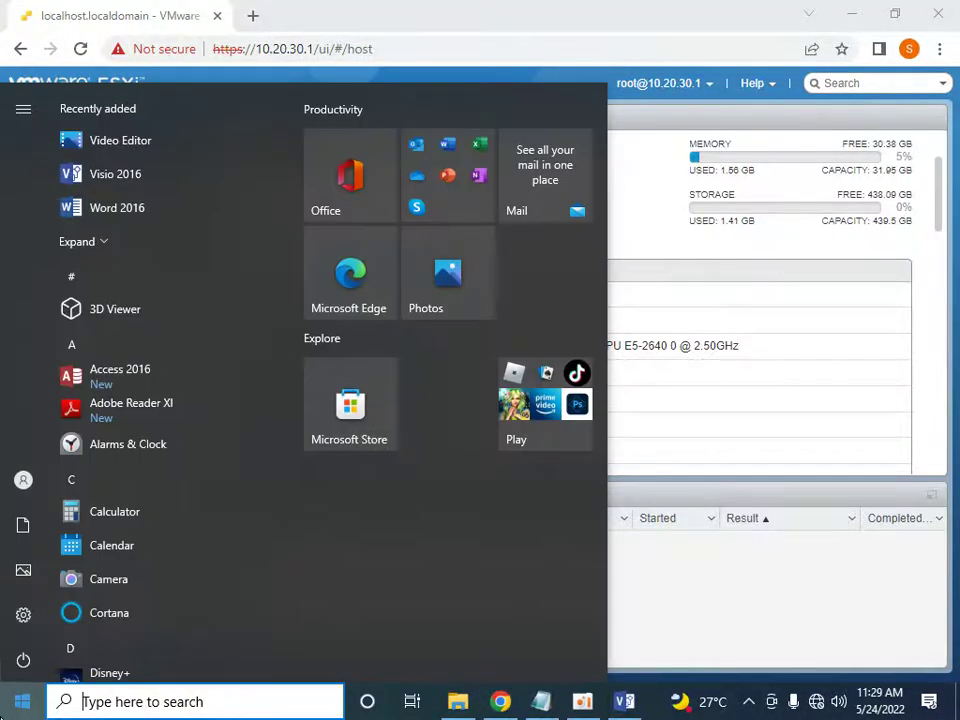
type("cmd")
key("Return")
type("ipcon")
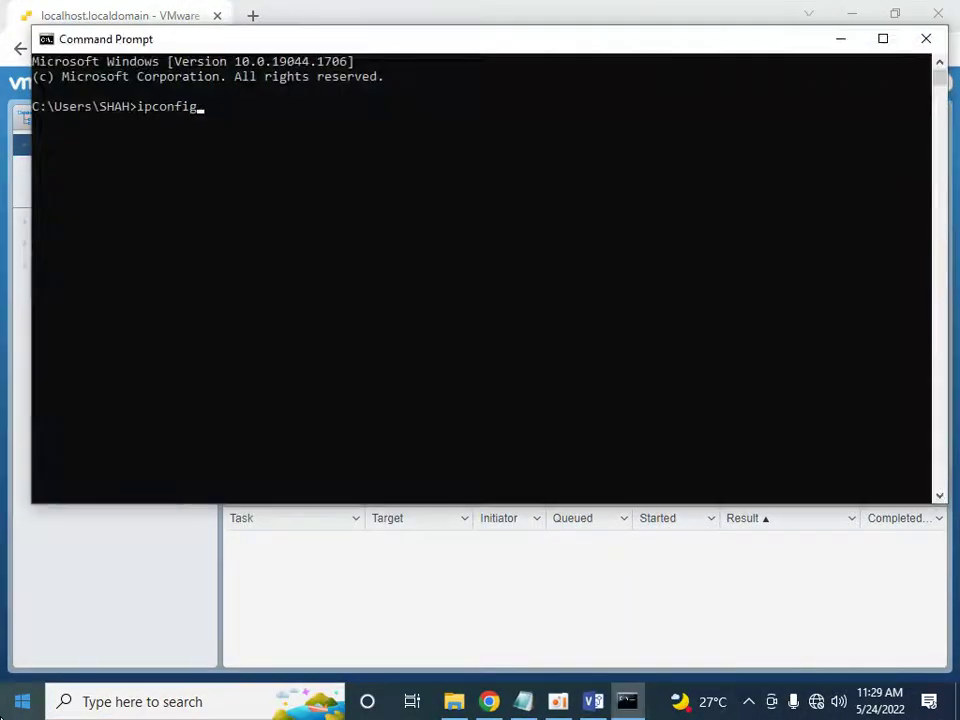
type("fig")
key("Return")
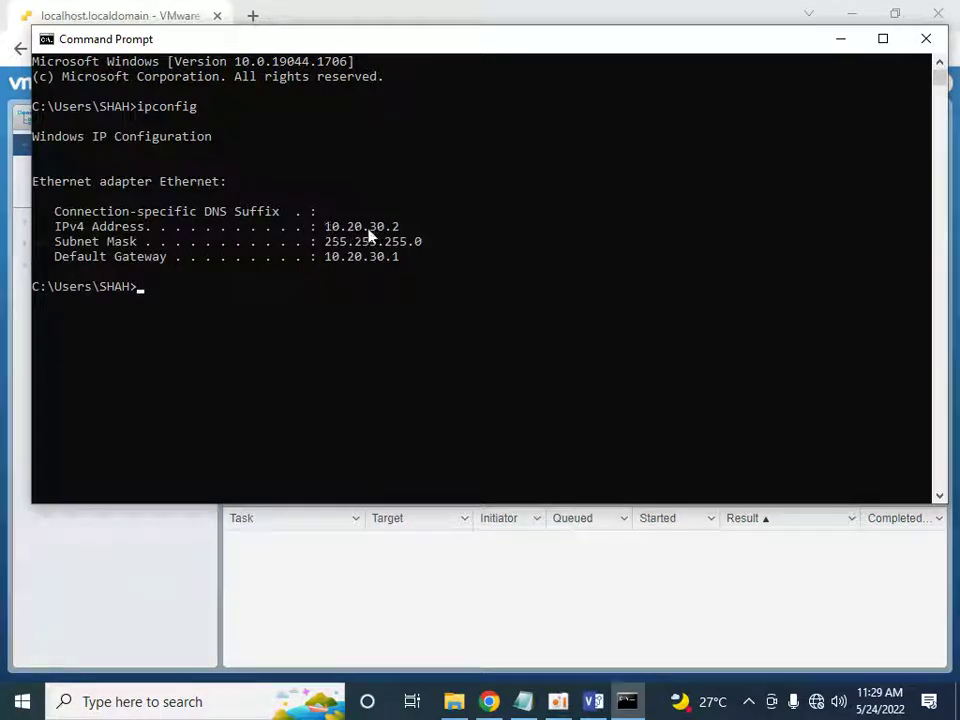
Ping the server at 10.20.30.1, stop the ping early, and close Command Prompt
type("ping 10.20.30.1")
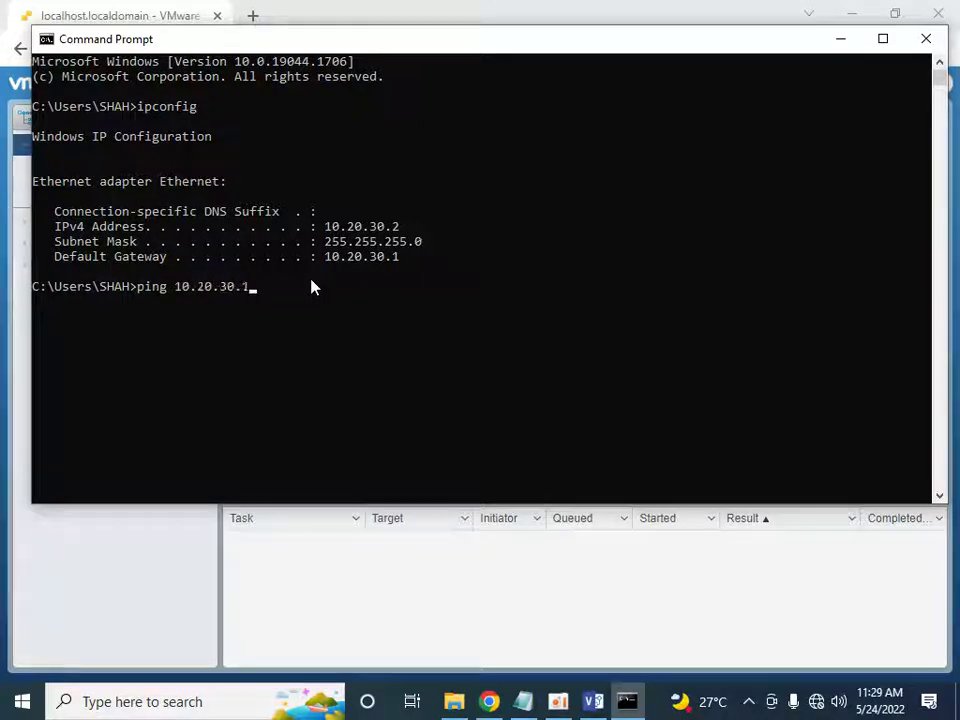
key("Return")
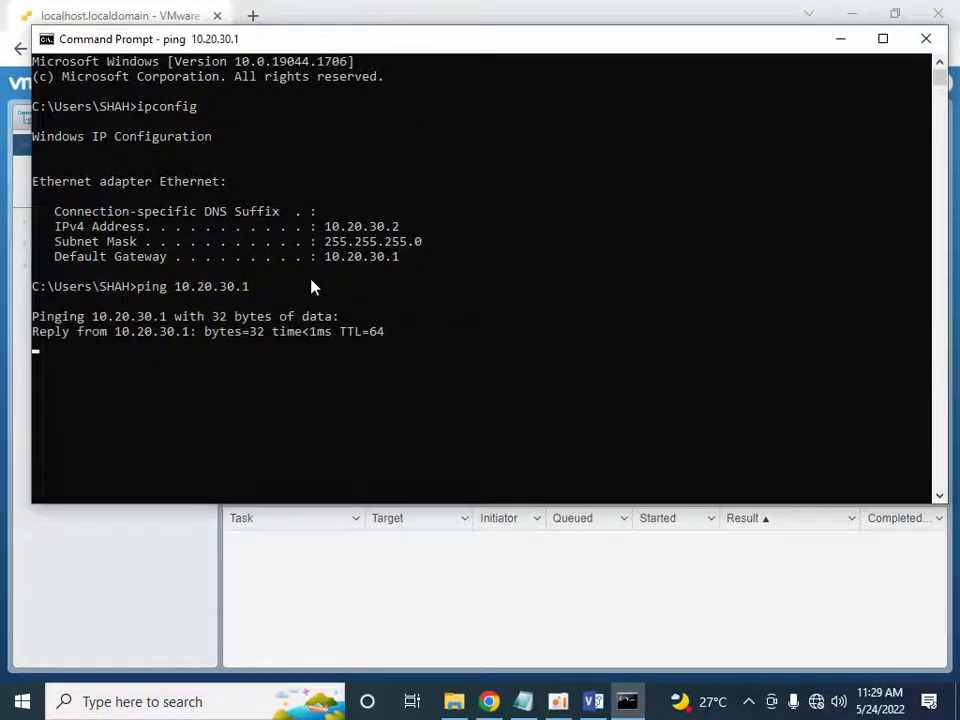
key("ctrl+c")
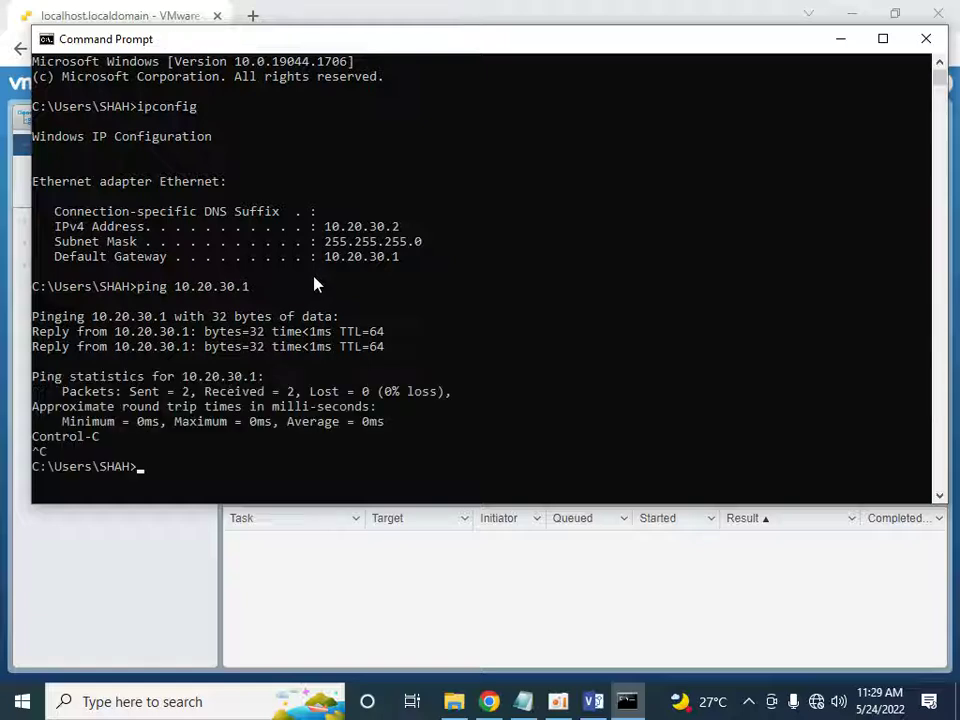
left_click(926, 39)
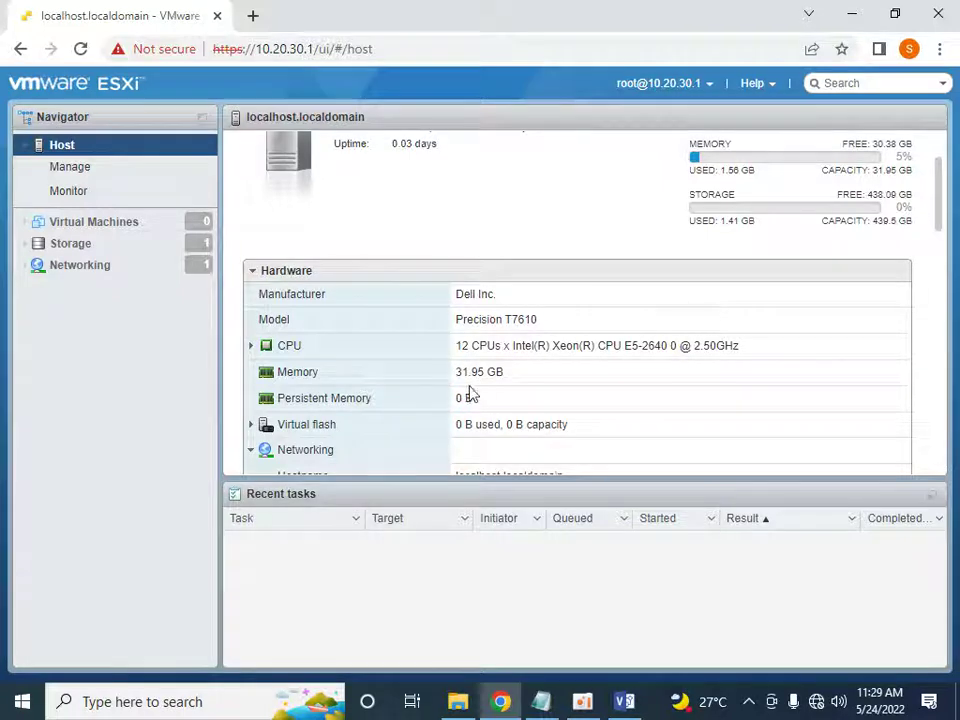
View the ESXi host's virtual machine list, its storage datastores, and its networking port groups
left_click(114, 234)
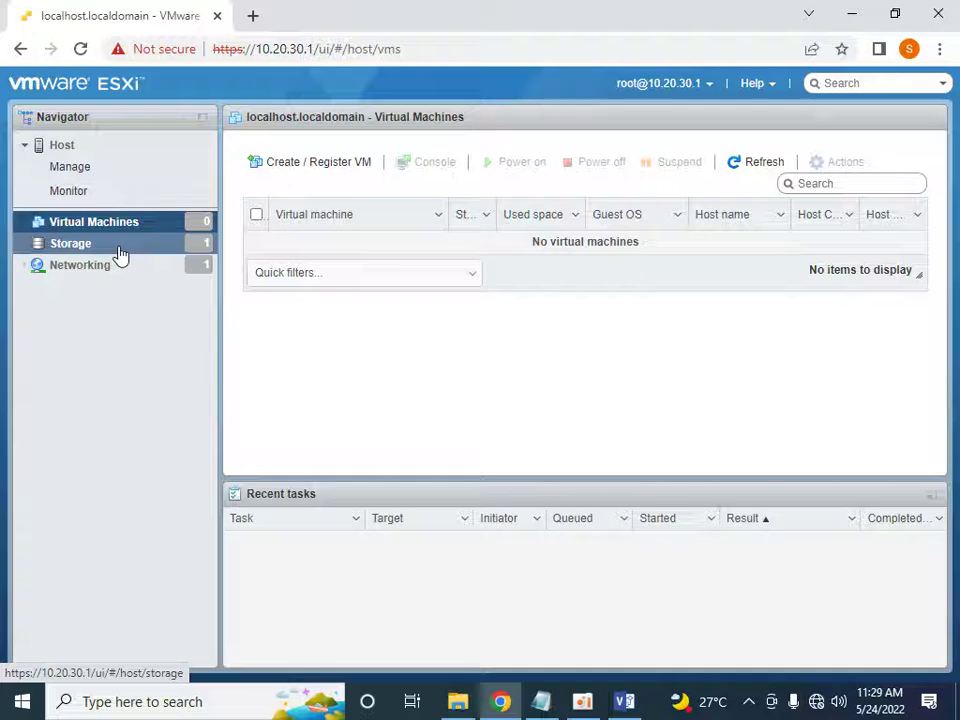
left_click(118, 247)
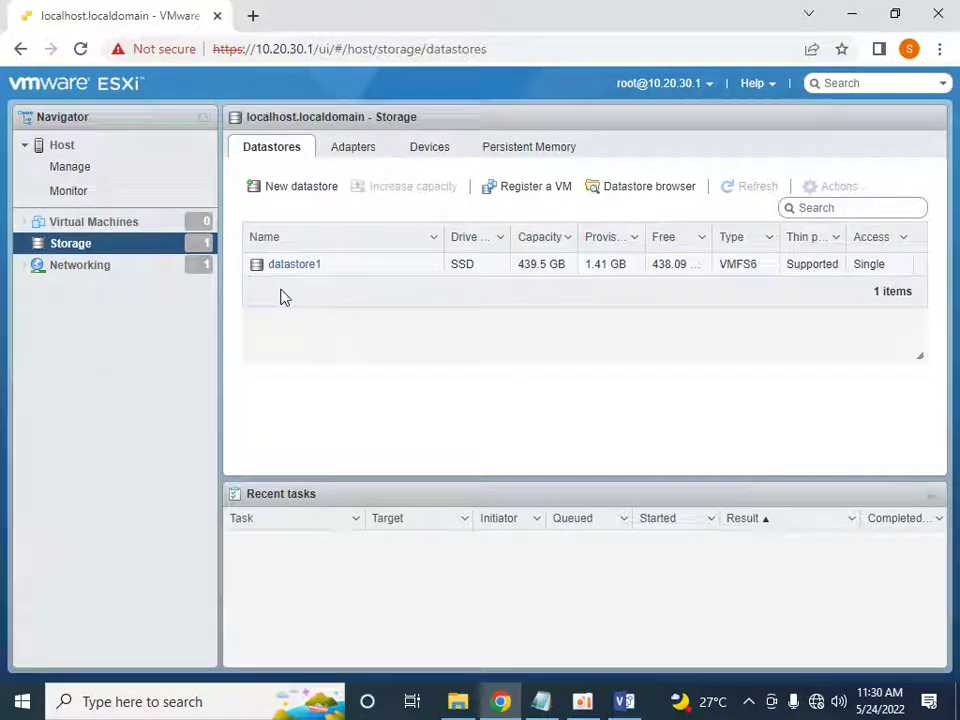
left_click(98, 280)
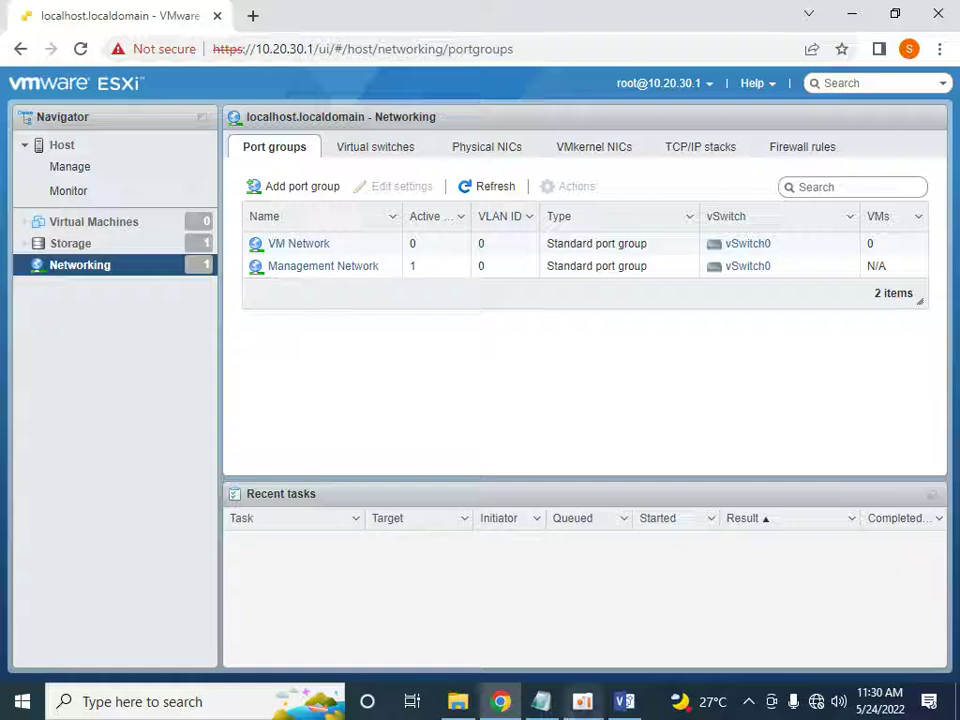
left_click(583, 702)
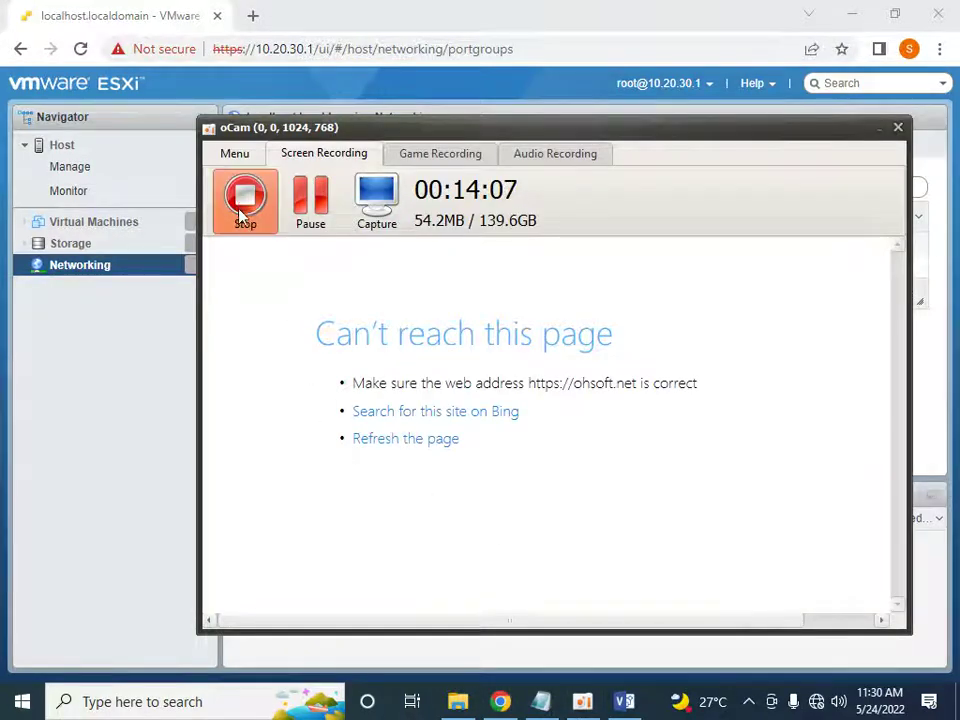